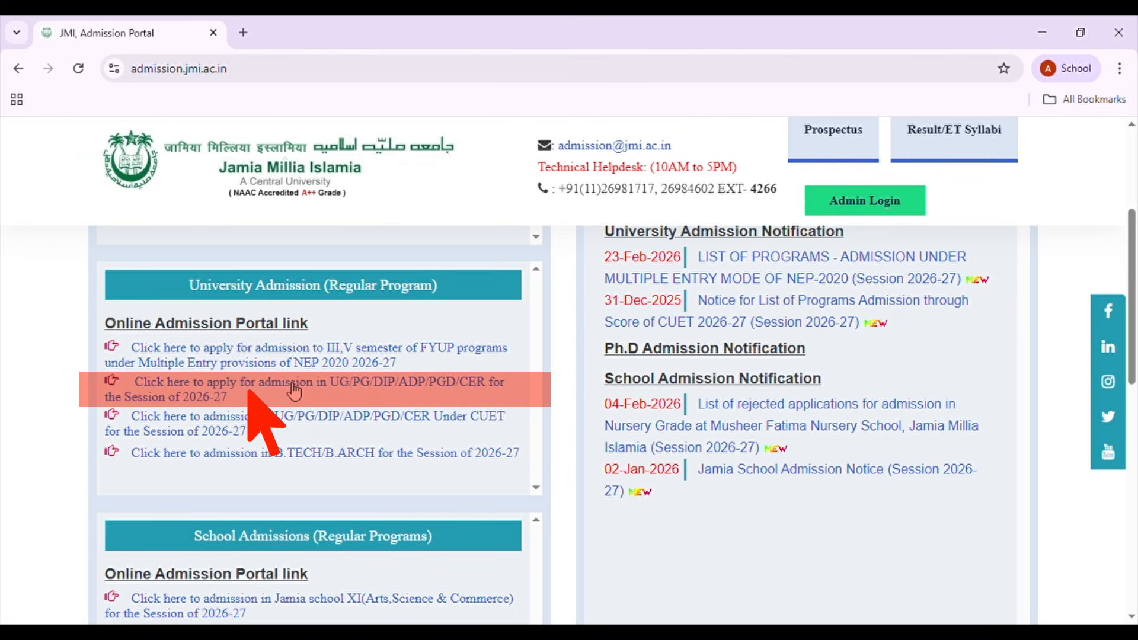
- Open the 2026-27 UG/PG admission page, skim the University Prospectus PDF, then return to the admission page
{"action": "left_click", "coordinate": [295, 391]}
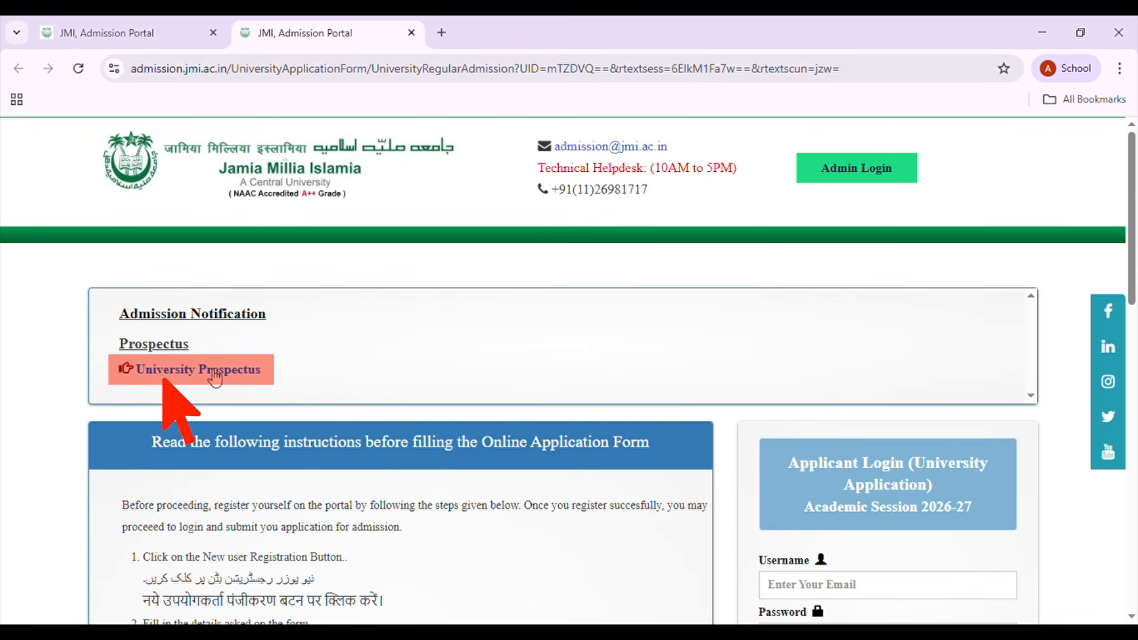
{"action": "left_click", "coordinate": [215, 379]}
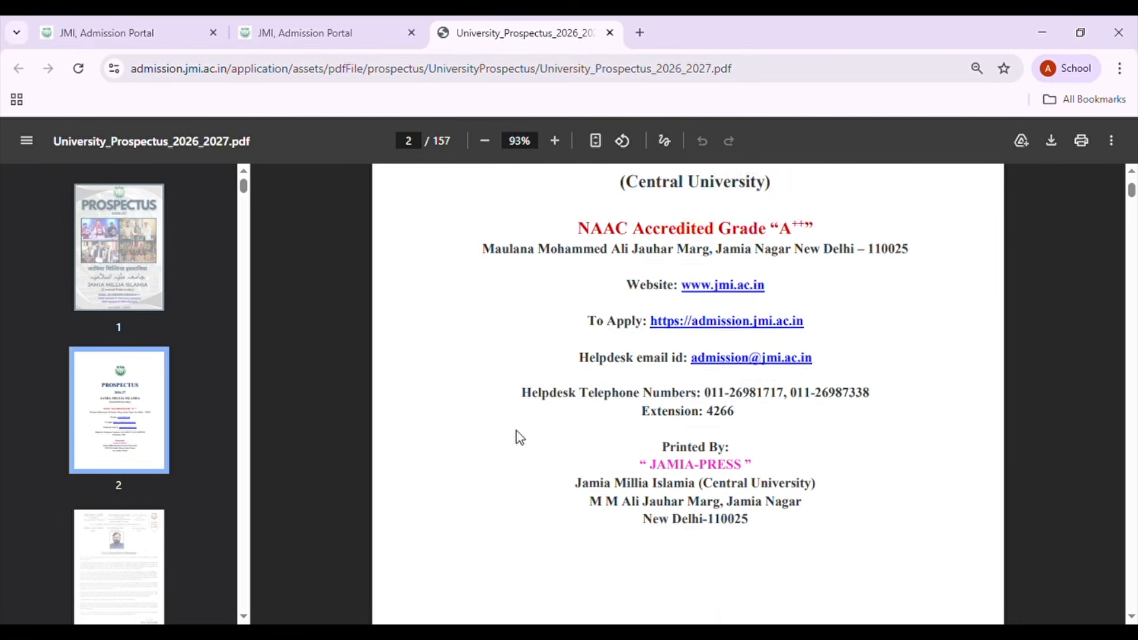
{"action": "scroll", "coordinate": [97, 501], "scroll_direction": "down", "scroll_amount": 10}
{"action": "scroll", "coordinate": [478, 481], "scroll_direction": "down", "scroll_amount": 20}
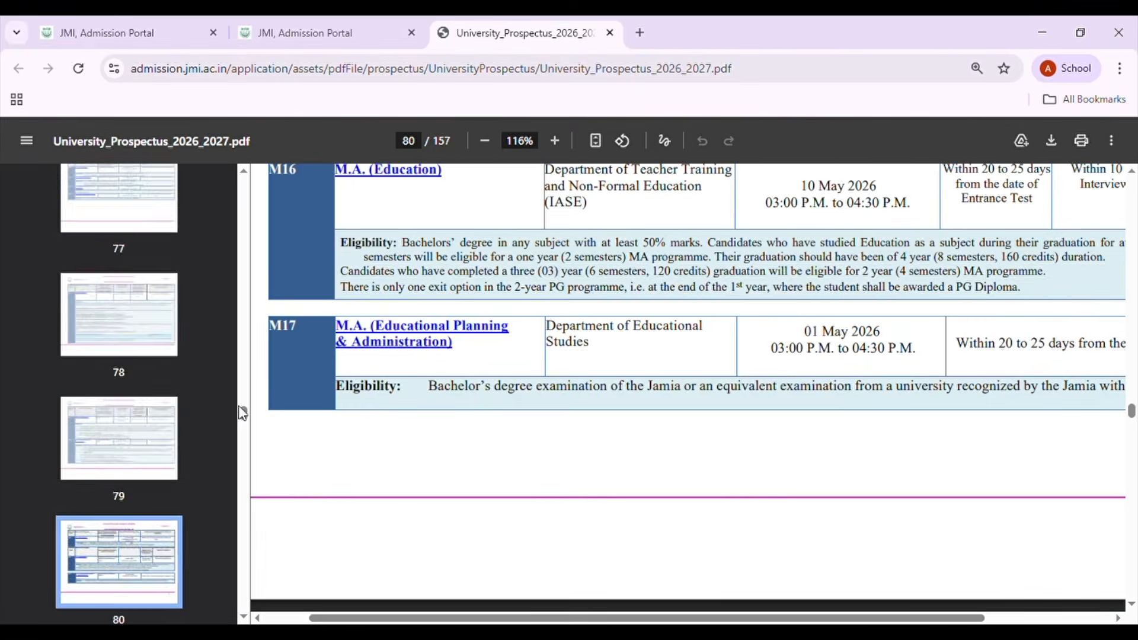
{"action": "left_click", "coordinate": [240, 407]}
{"action": "scroll", "coordinate": [433, 457], "scroll_direction": "down", "scroll_amount": 20}
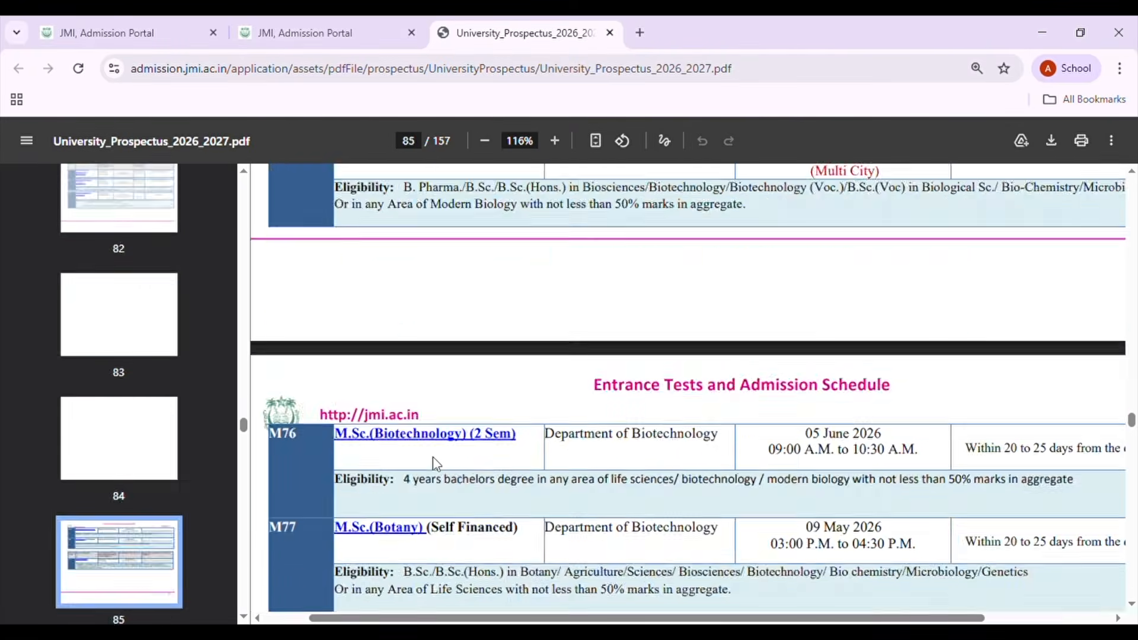
{"action": "left_click", "coordinate": [298, 24]}
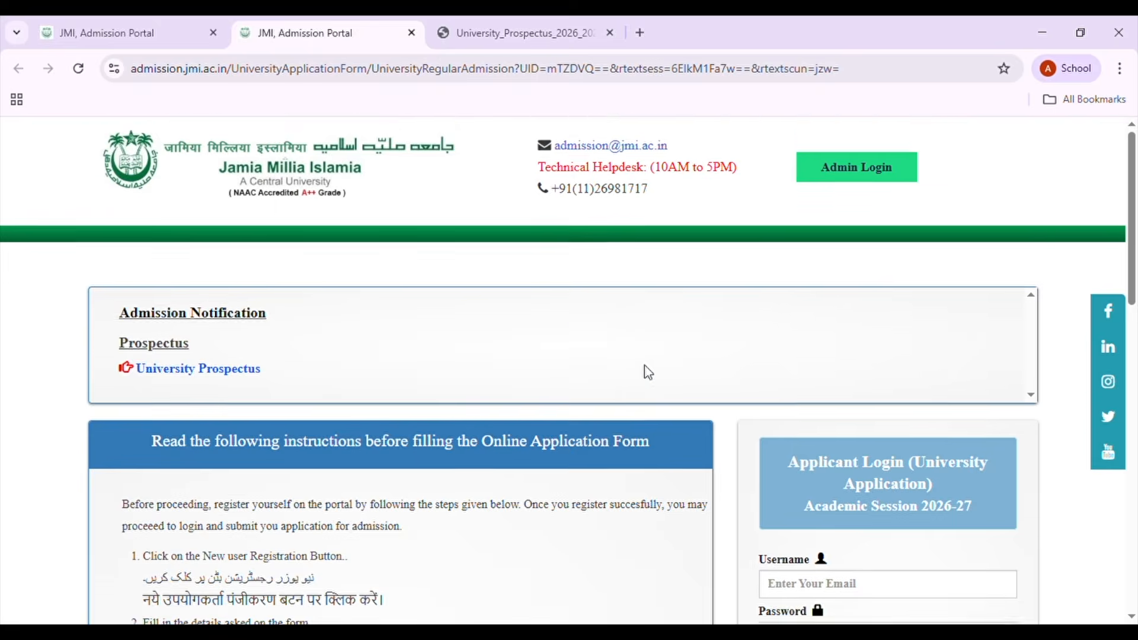
{"action": "scroll", "coordinate": [645, 374], "scroll_direction": "down", "scroll_amount": 6}
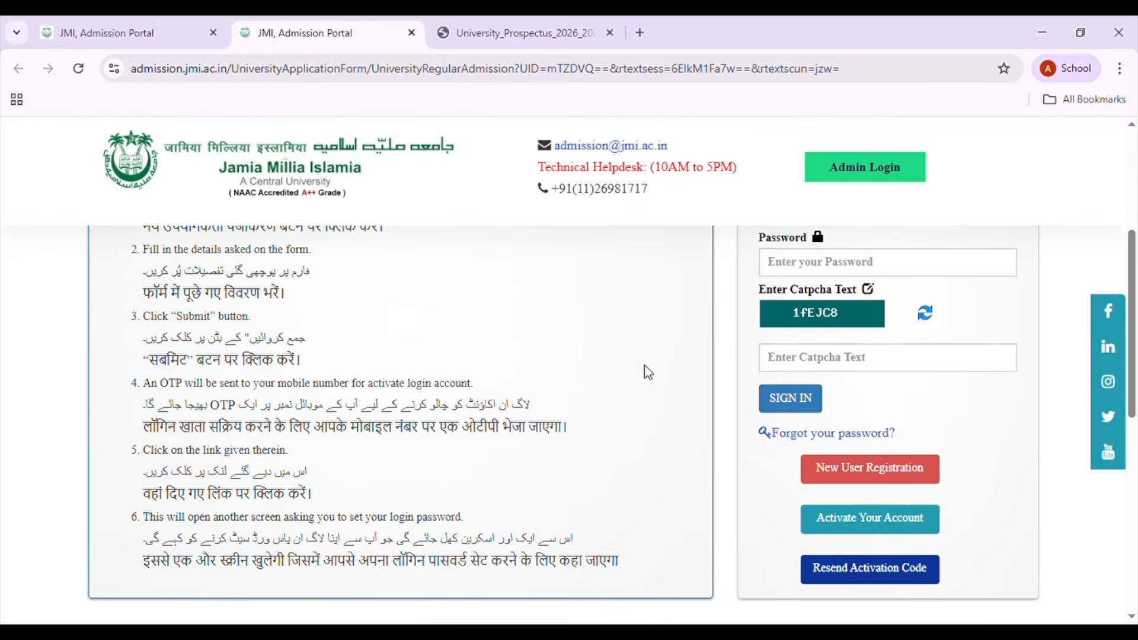
- Start a new user registration as a non-JMI student, entering the name and gender Female
{"action": "left_click", "coordinate": [847, 469]}
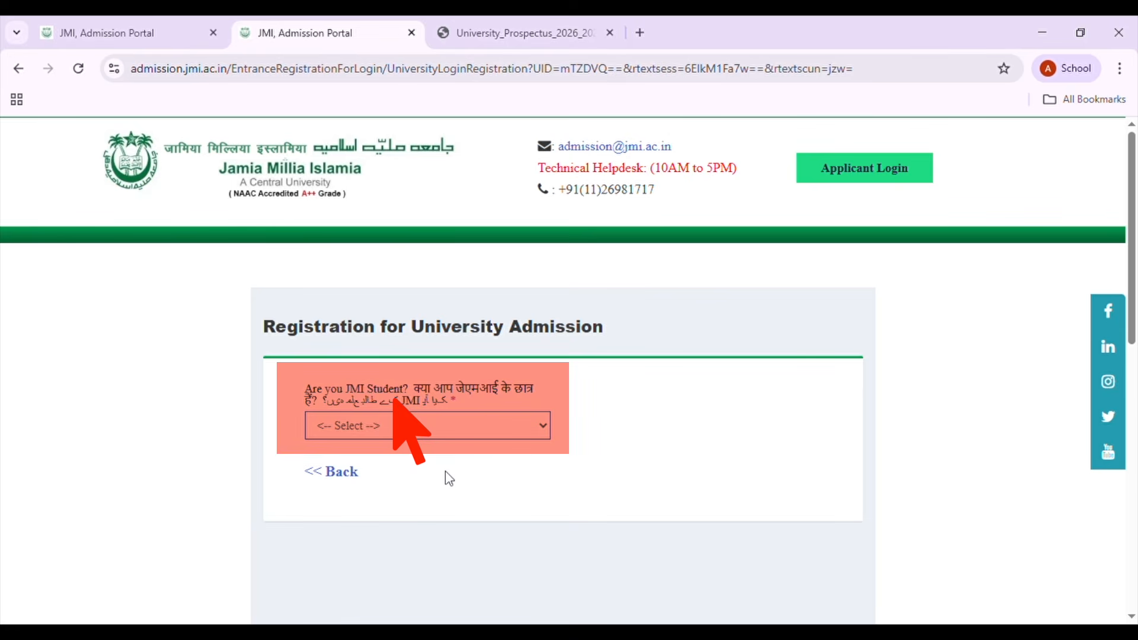
{"action": "left_click", "coordinate": [442, 489]}
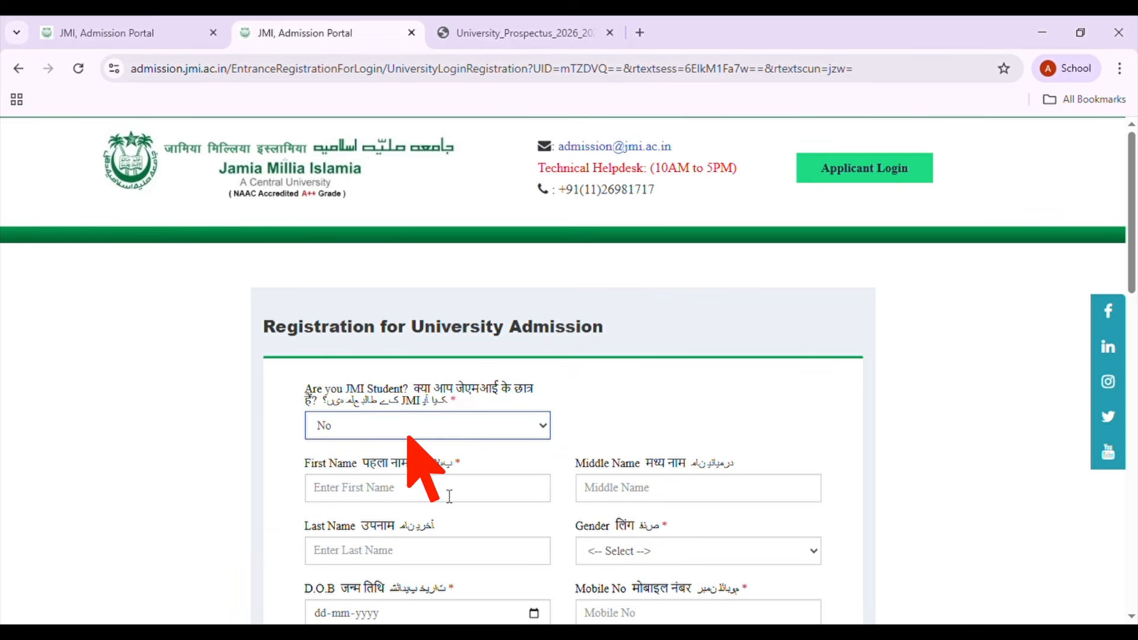
{"action": "scroll", "coordinate": [555, 452], "scroll_direction": "down", "scroll_amount": 2}
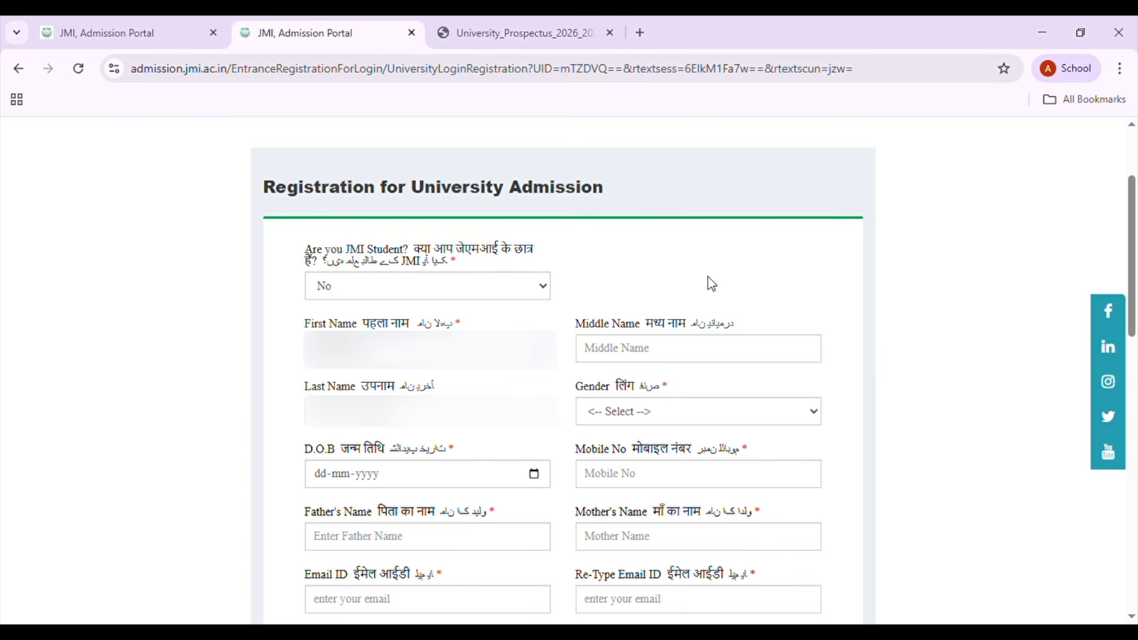
{"action": "left_click", "coordinate": [481, 407]}
{"action": "left_click", "coordinate": [662, 414]}
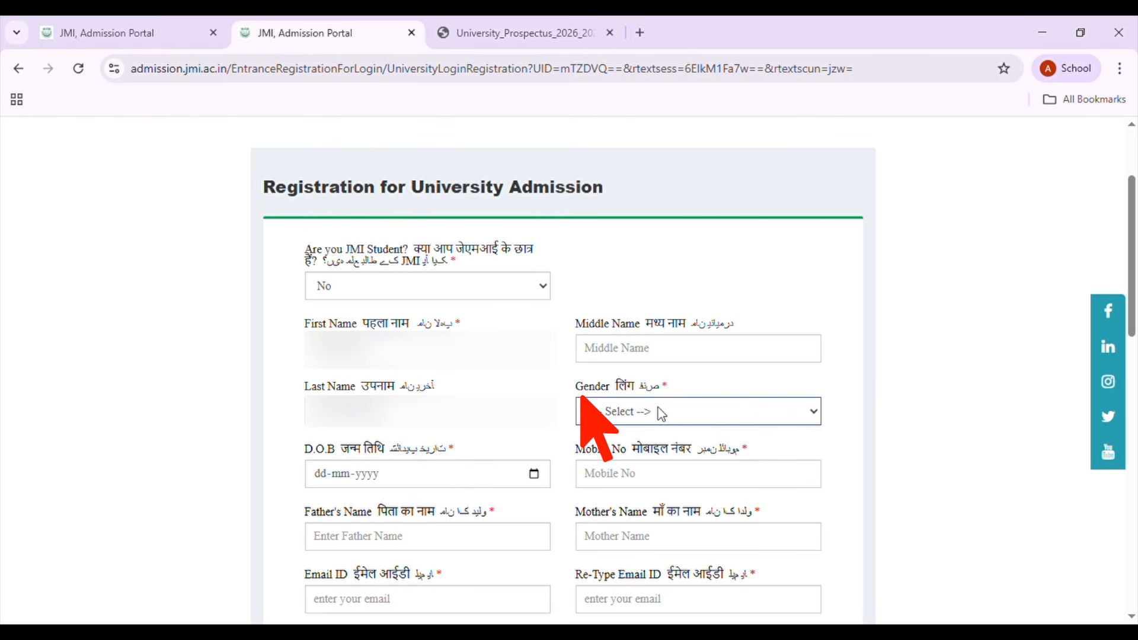
{"action": "left_click", "coordinate": [637, 477]}
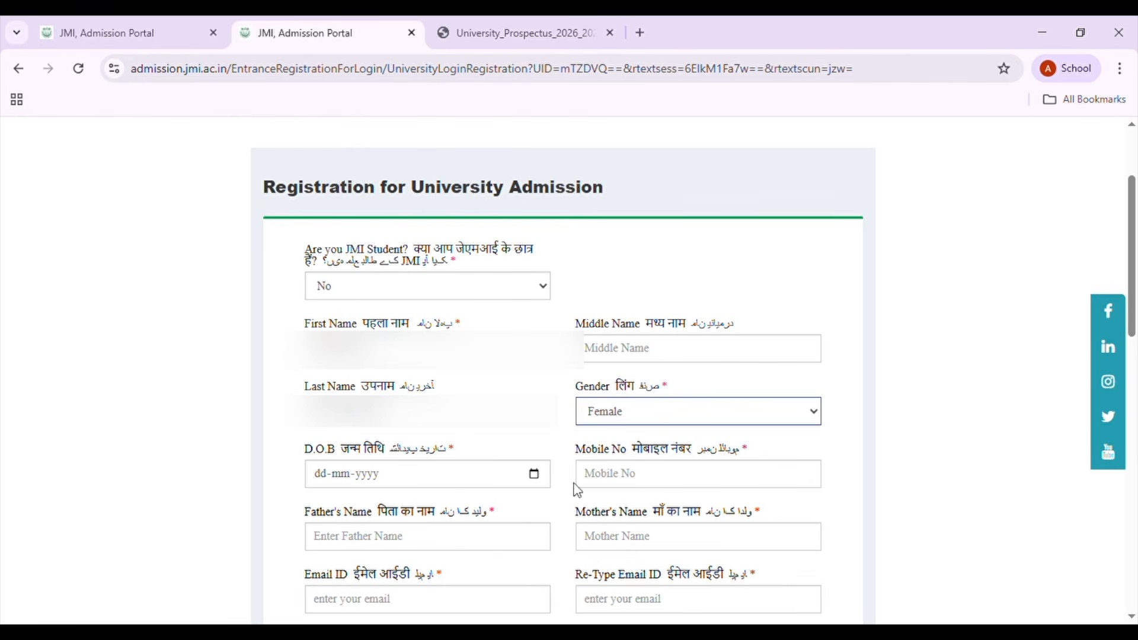
- Fill in the date of birth, mobile number, and father's and mother's names
{"action": "left_click", "coordinate": [318, 474]}
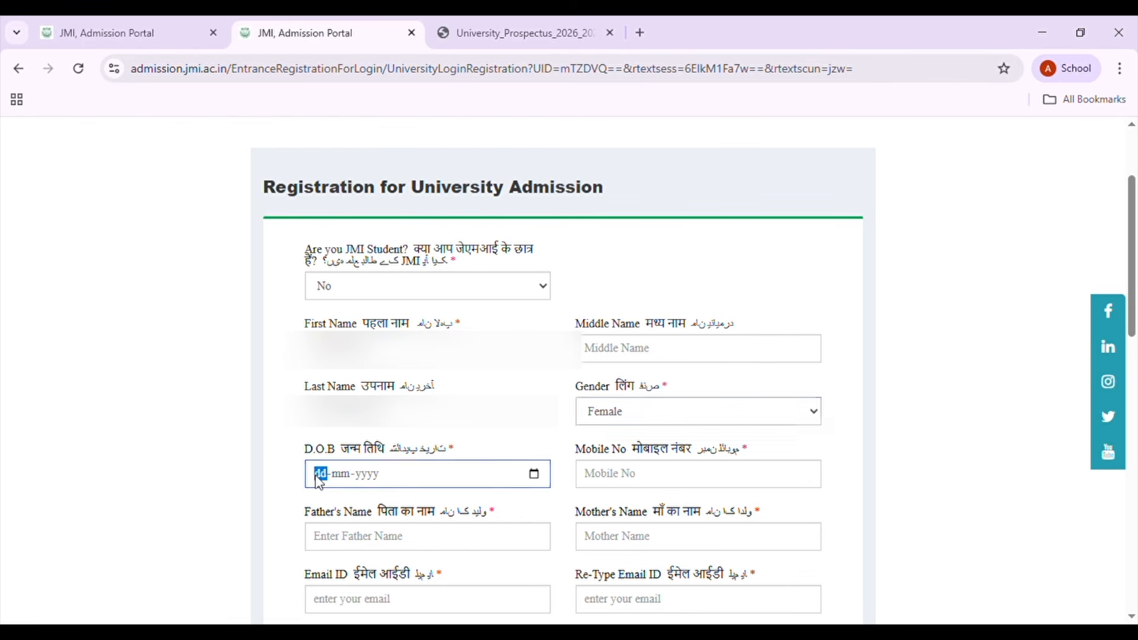
{"action": "type", "text": "5"}
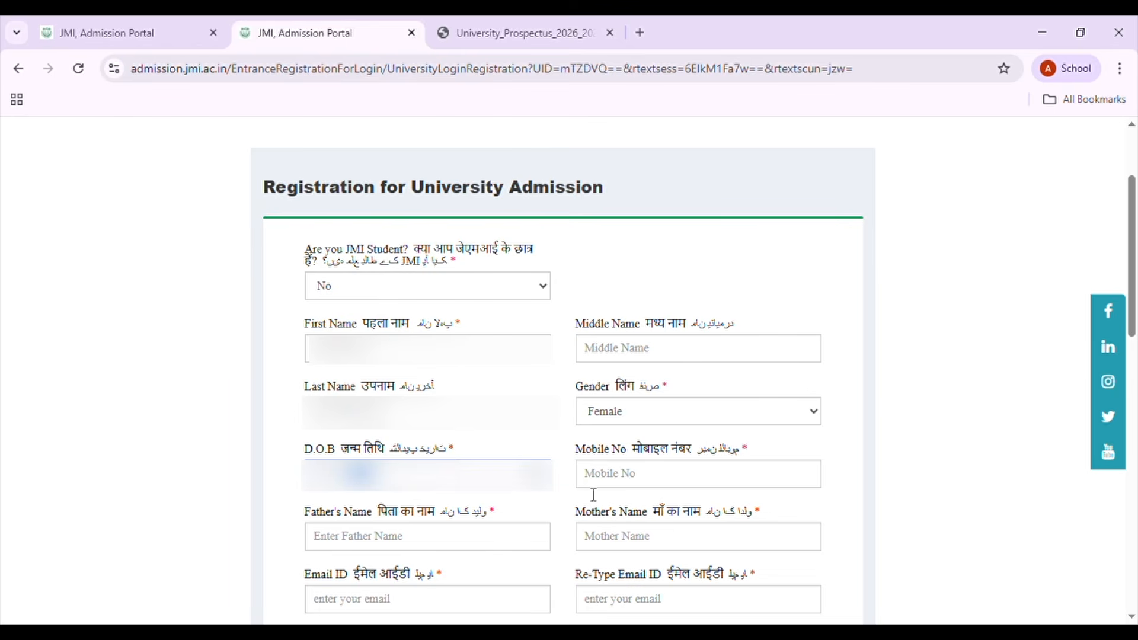
{"action": "left_click", "coordinate": [631, 479]}
{"action": "scroll", "coordinate": [632, 479], "scroll_direction": "down", "scroll_amount": 1}
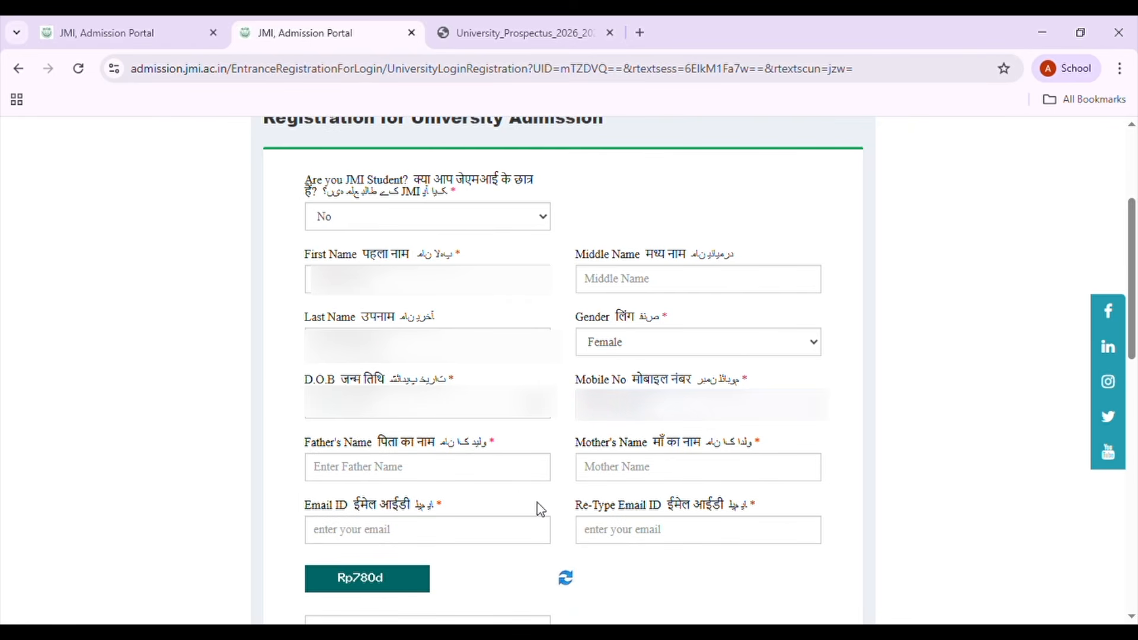
{"action": "left_click", "coordinate": [484, 469]}
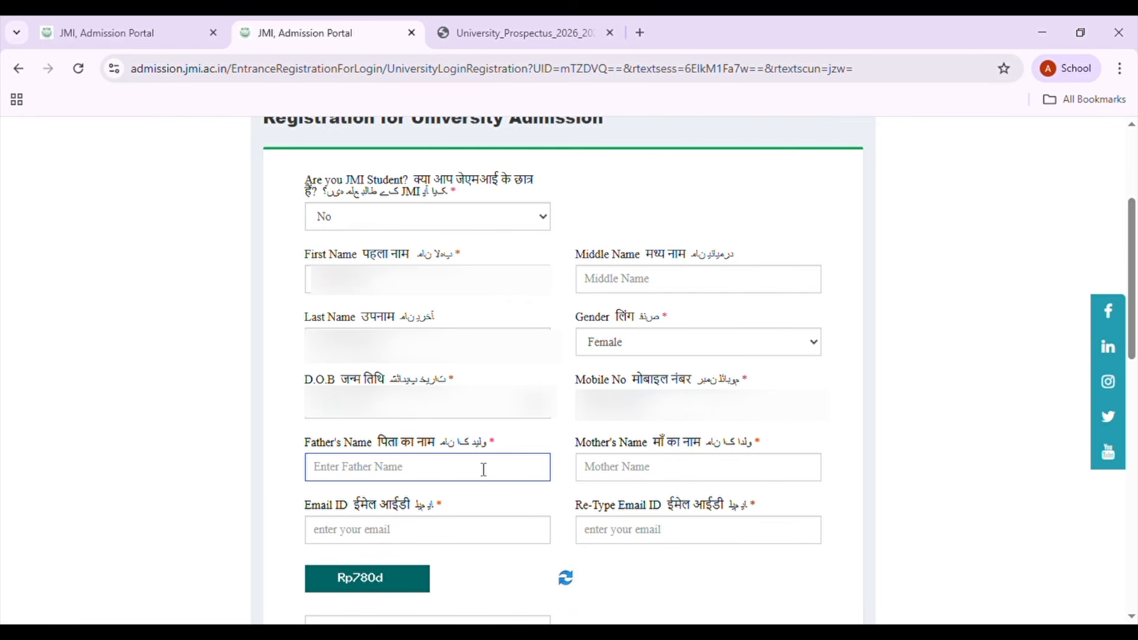
{"action": "left_click", "coordinate": [673, 480]}
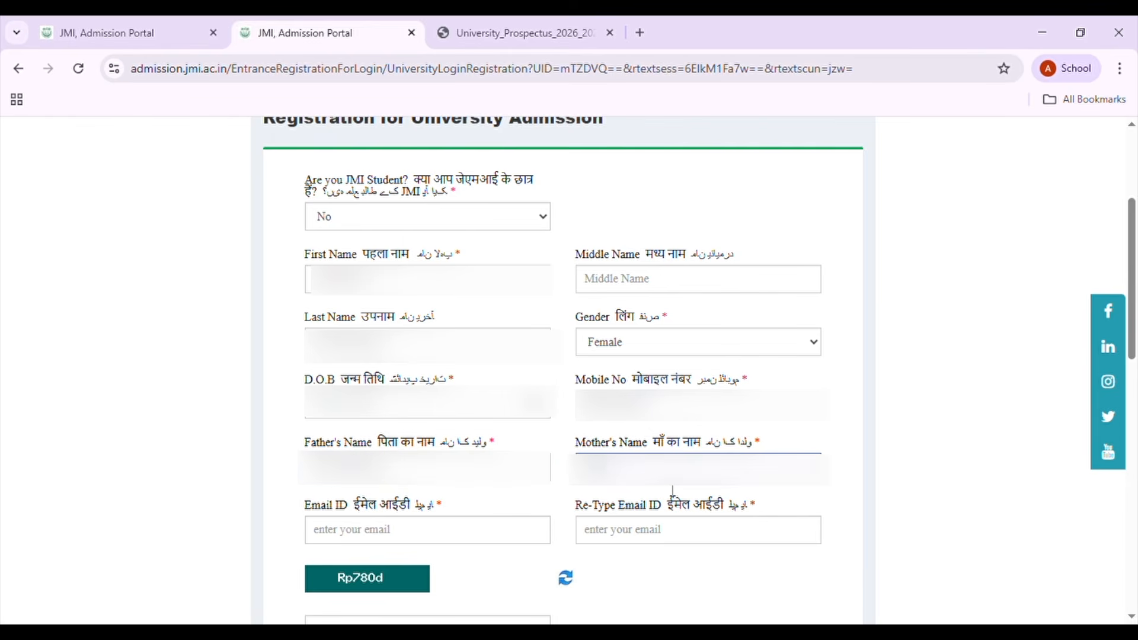
- Enter the email address twice and fill in the captcha
{"action": "left_click", "coordinate": [379, 541]}
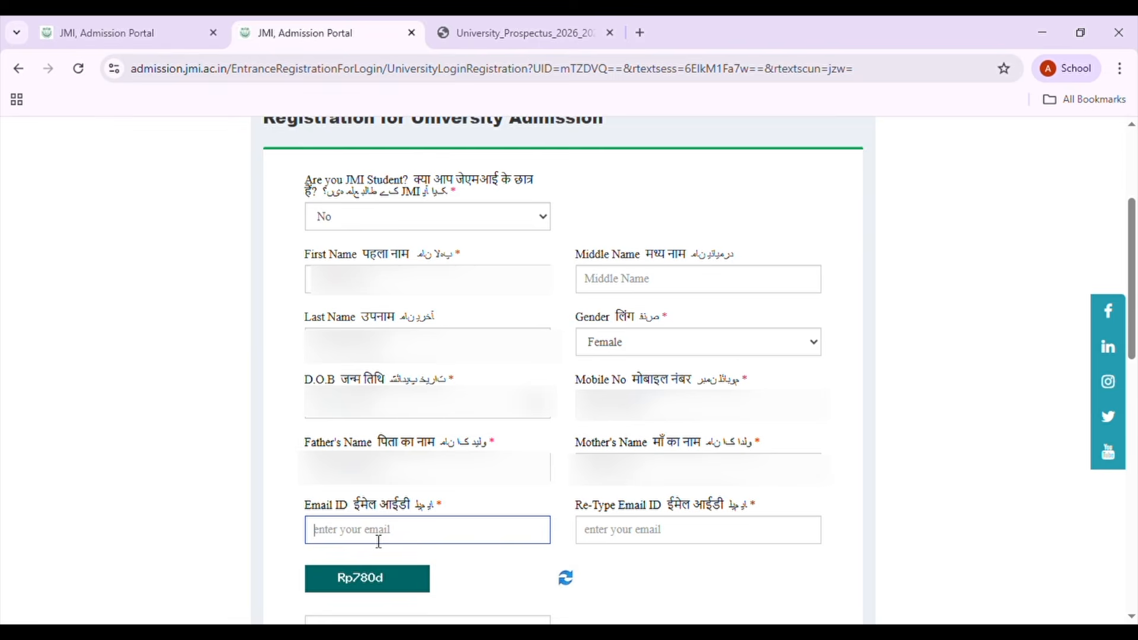
{"action": "type", "text": "a"}
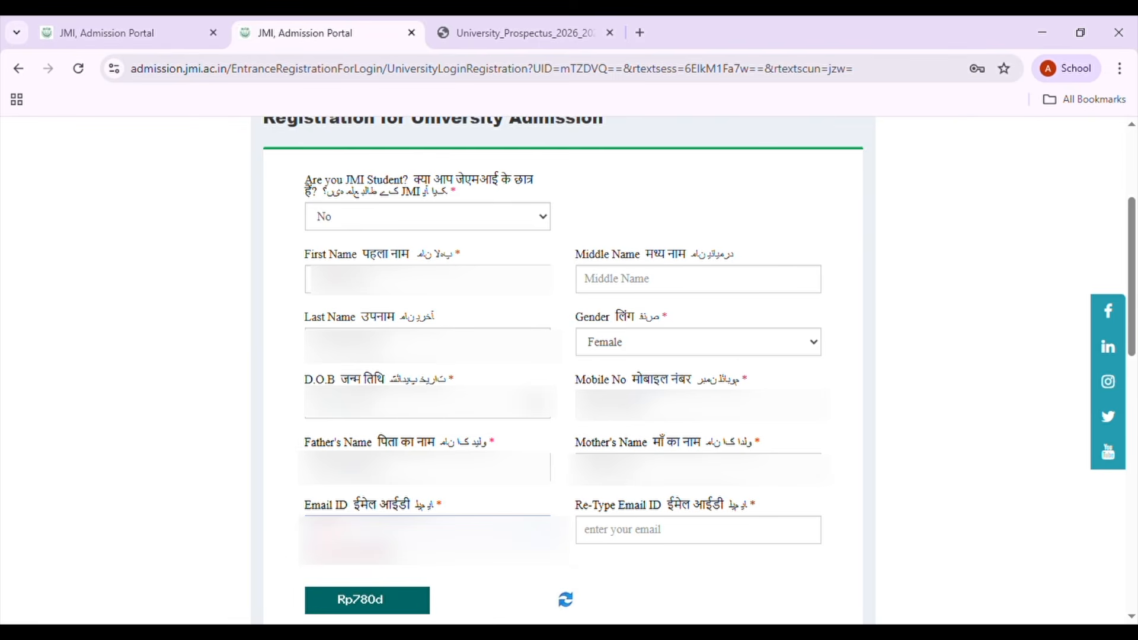
{"action": "left_click", "coordinate": [604, 539]}
{"action": "type", "text": "a"}
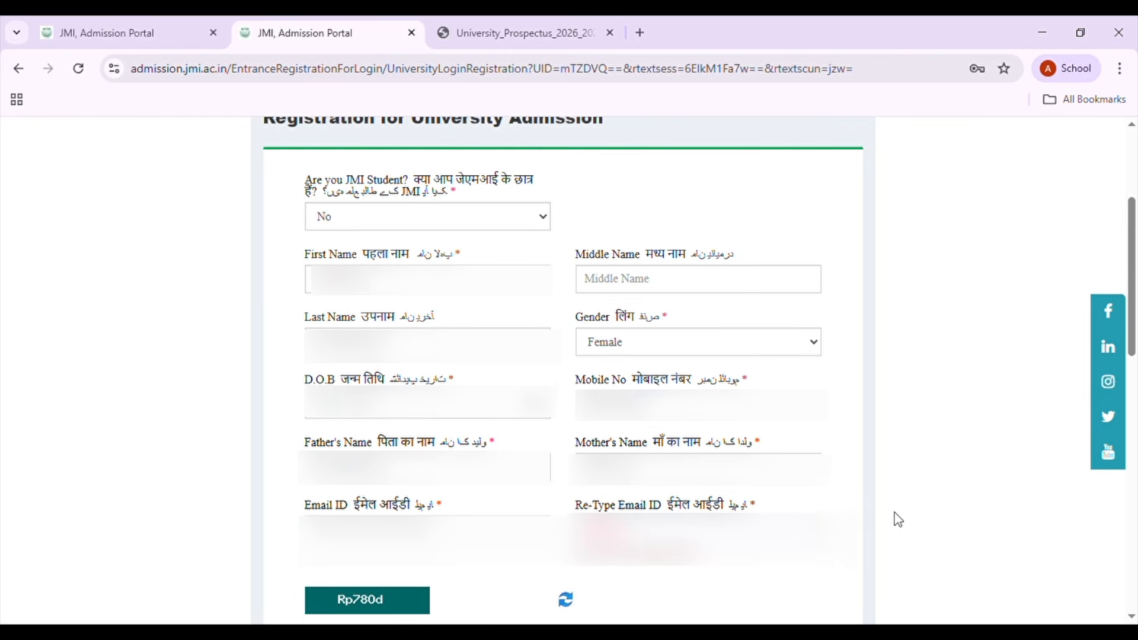
{"action": "scroll", "coordinate": [899, 520], "scroll_direction": "down", "scroll_amount": 2}
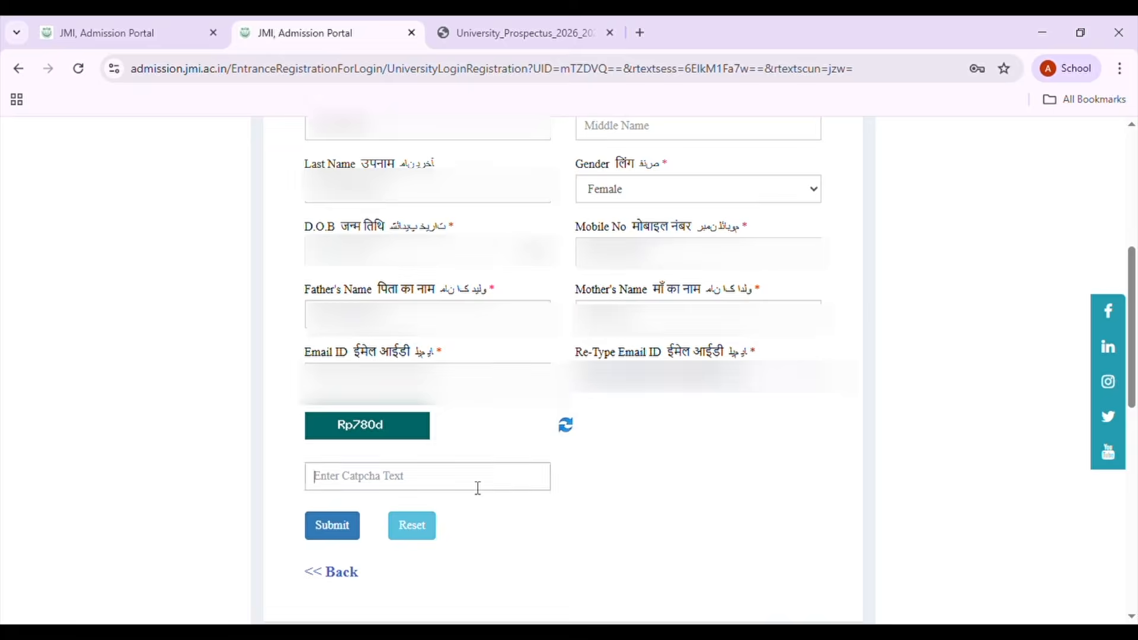
{"action": "key", "text": "Tab"}
{"action": "type", "text": "Rp780d"}
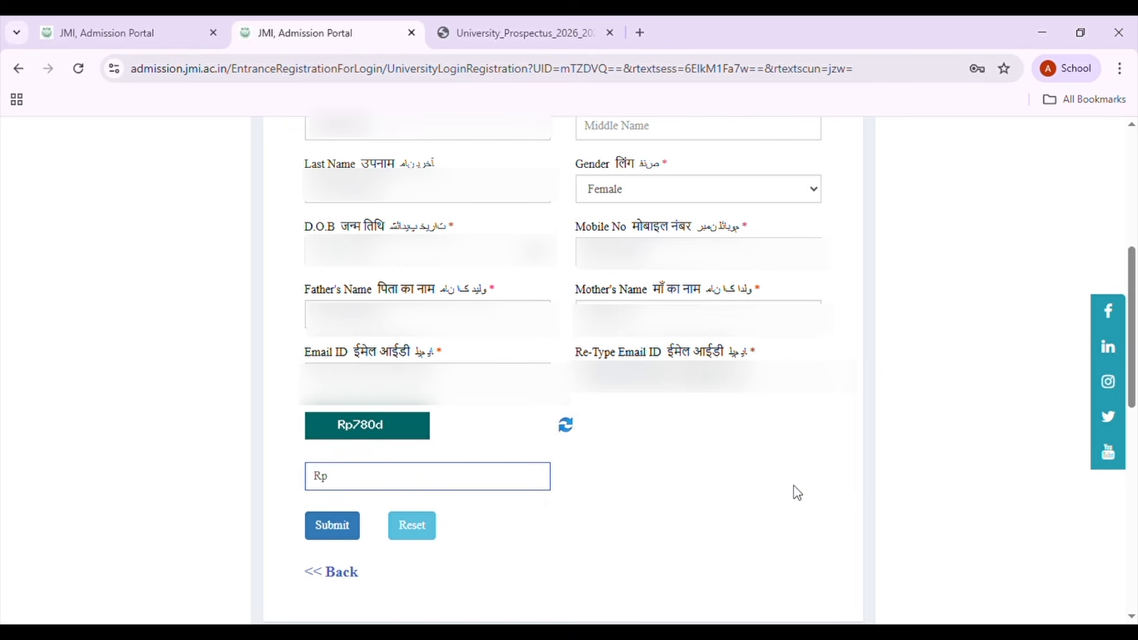
- Submit and confirm the registration, then verify the account with the received activation code
{"action": "left_click", "coordinate": [338, 537]}
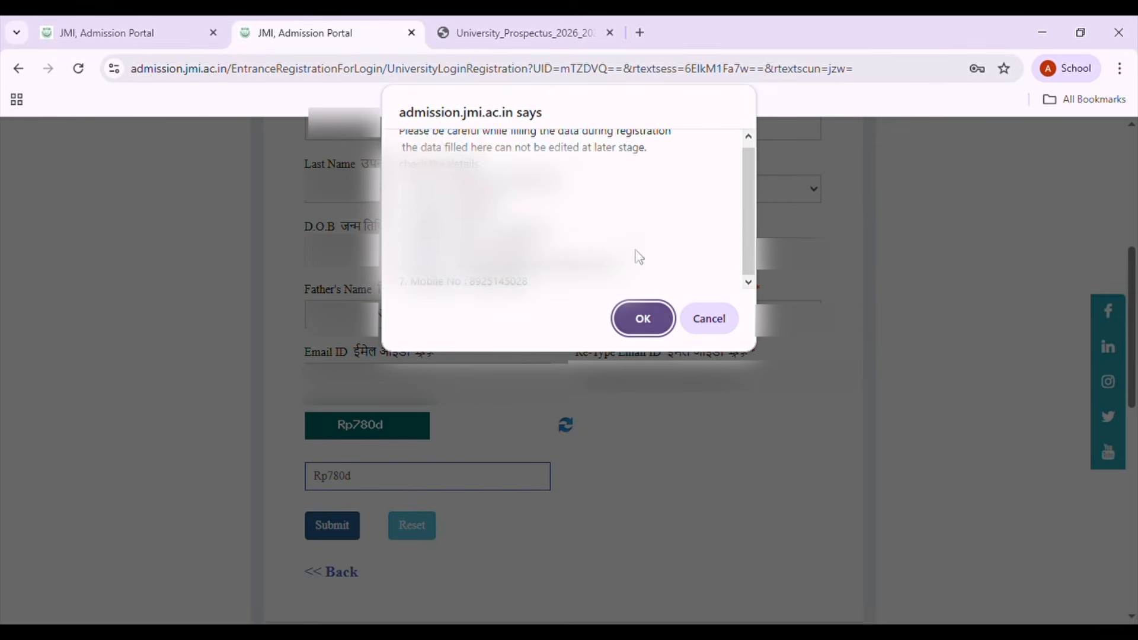
{"action": "left_click", "coordinate": [641, 315]}
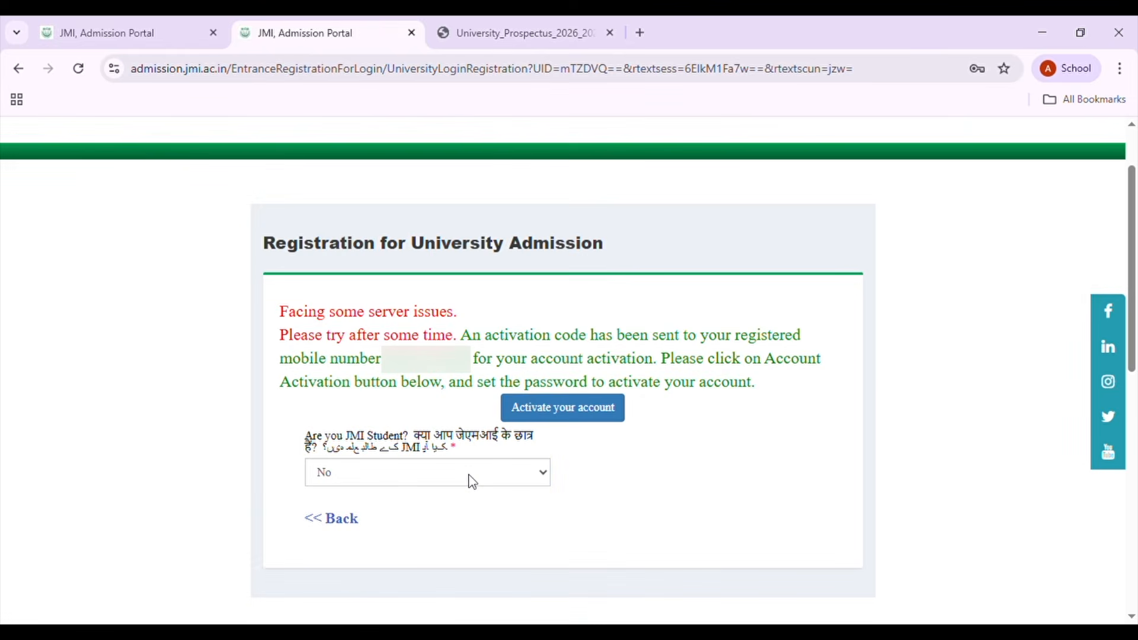
{"action": "left_click", "coordinate": [569, 406]}
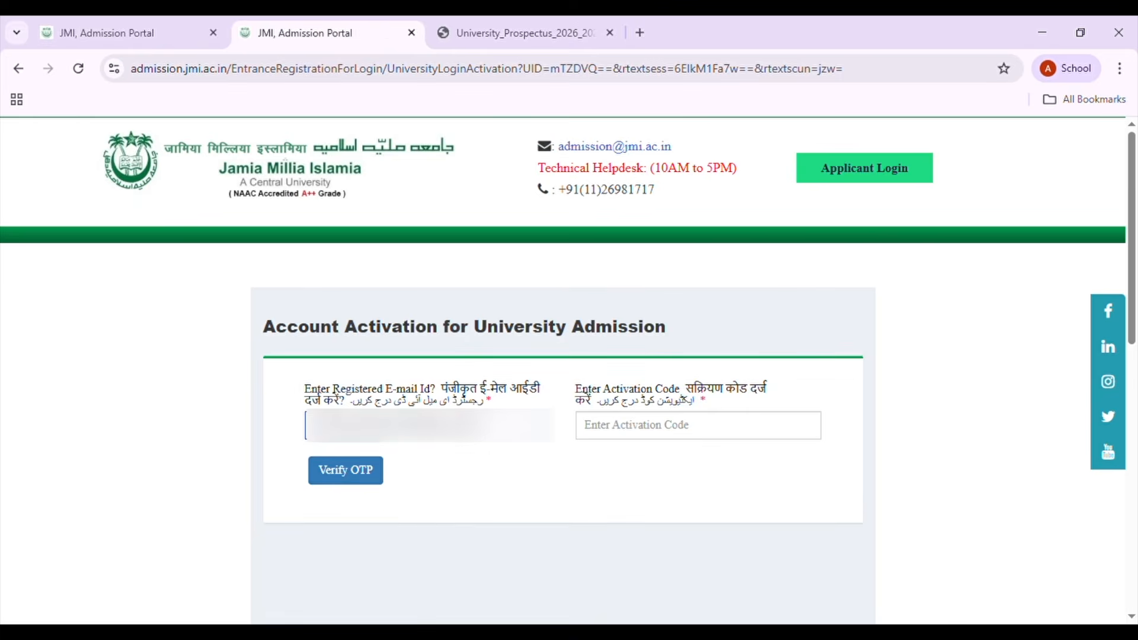
{"action": "left_click", "coordinate": [628, 437]}
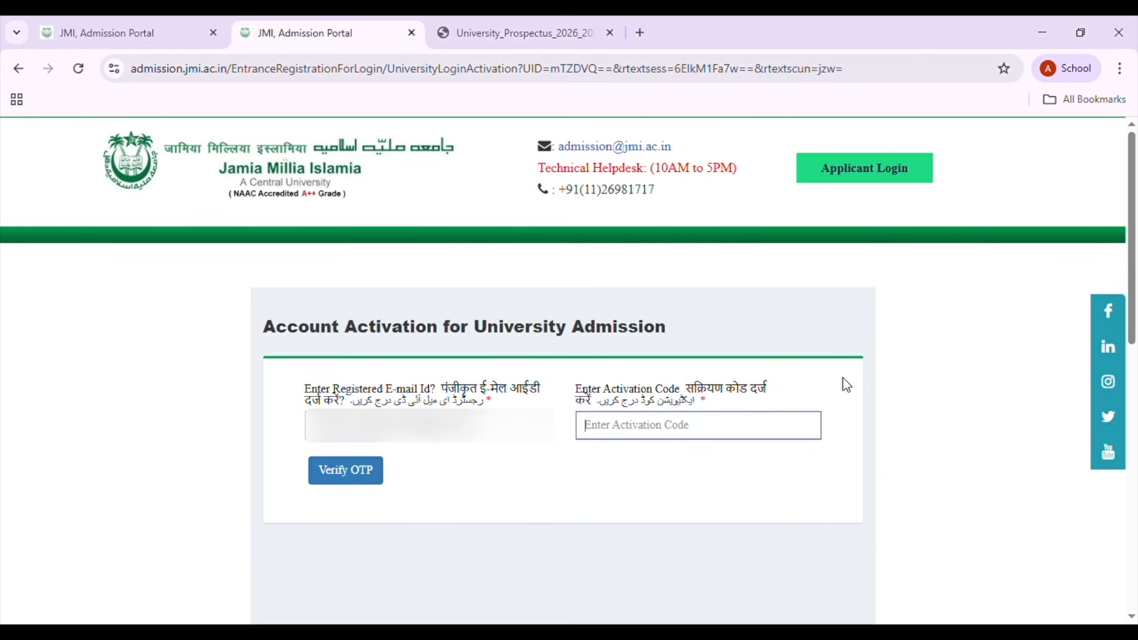
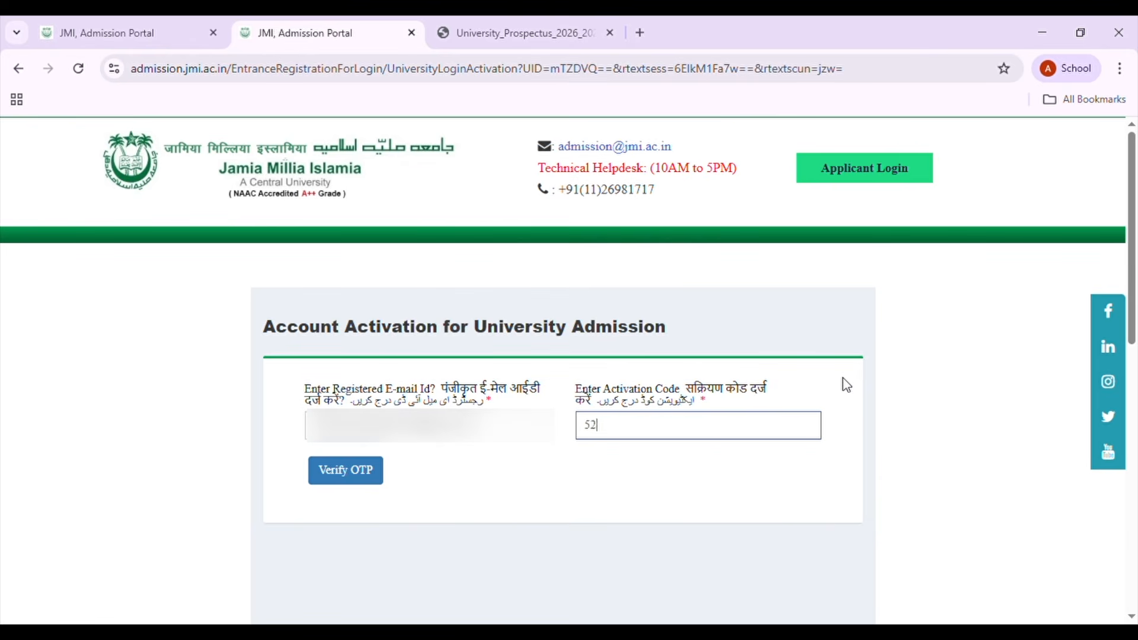
{"action": "left_click", "coordinate": [369, 473]}
- Set the account password, confirm it, fill the captcha and submit to create the account
{"action": "key", "text": "Return"}
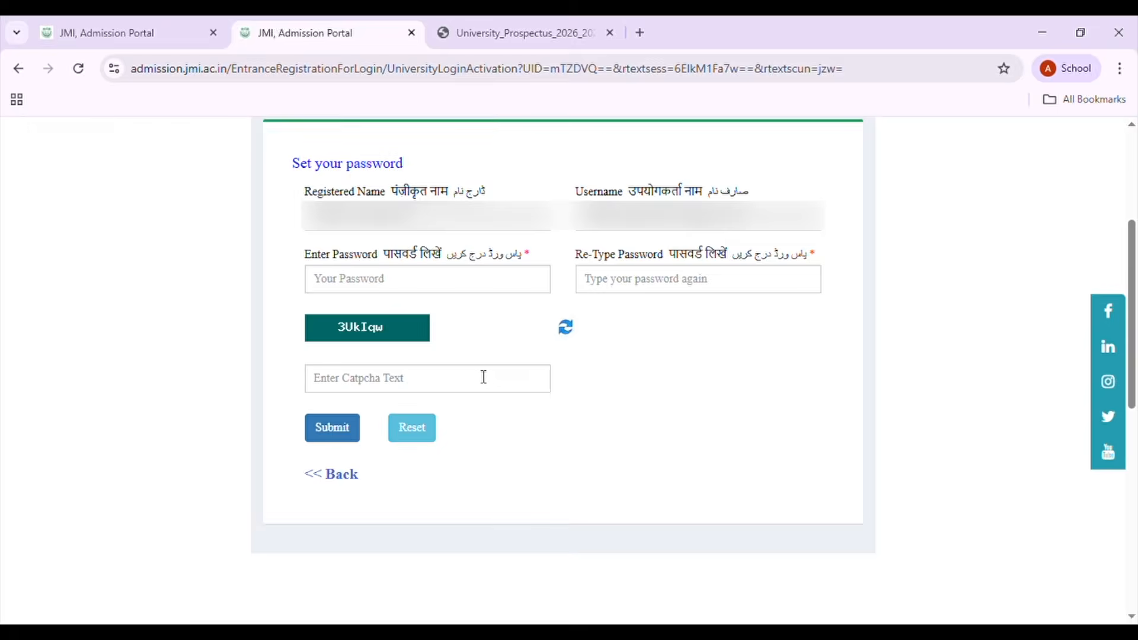
{"action": "left_click", "coordinate": [481, 287]}
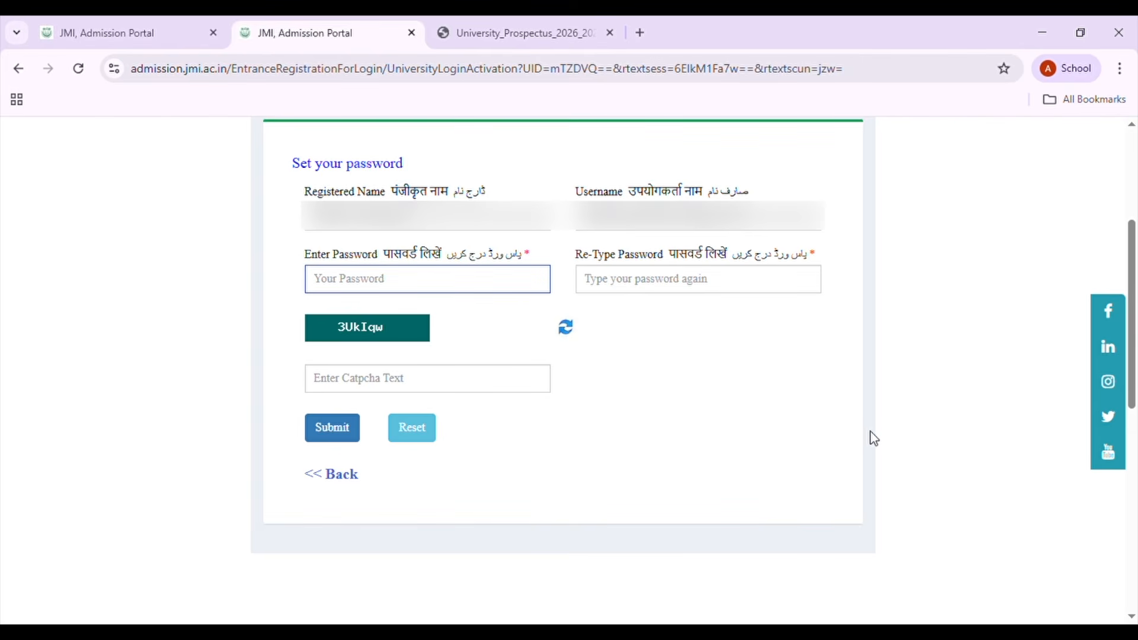
{"action": "type", "text": "a•••••••••"}
{"action": "left_click", "coordinate": [789, 292]}
{"action": "type", "text": "•"}
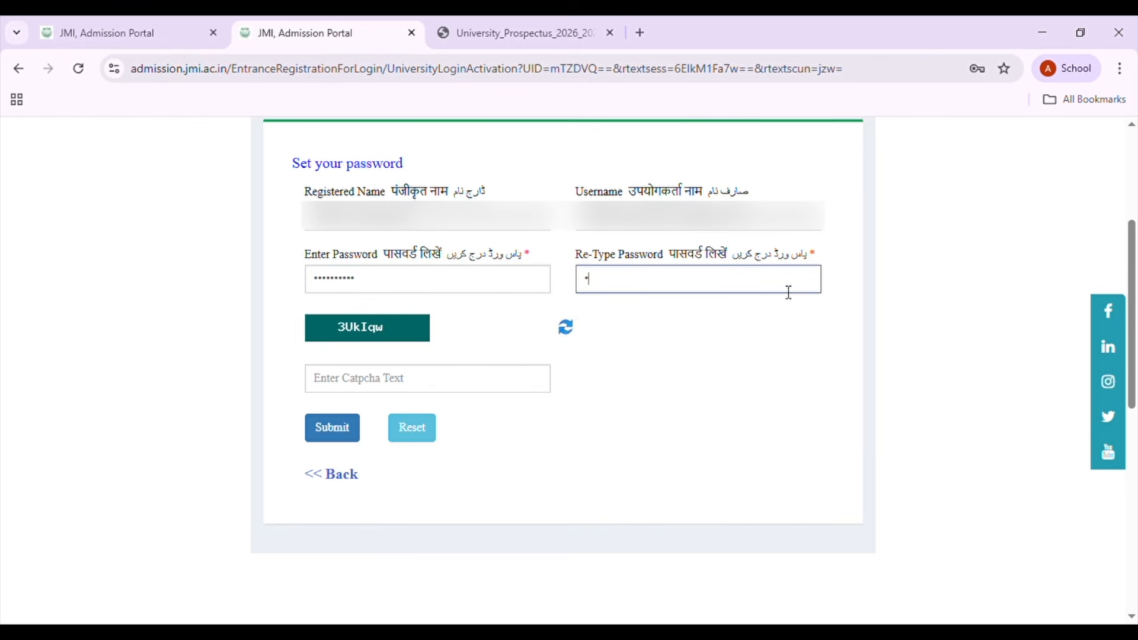
{"action": "type", "text": "•••••••••"}
{"action": "left_click", "coordinate": [389, 385]}
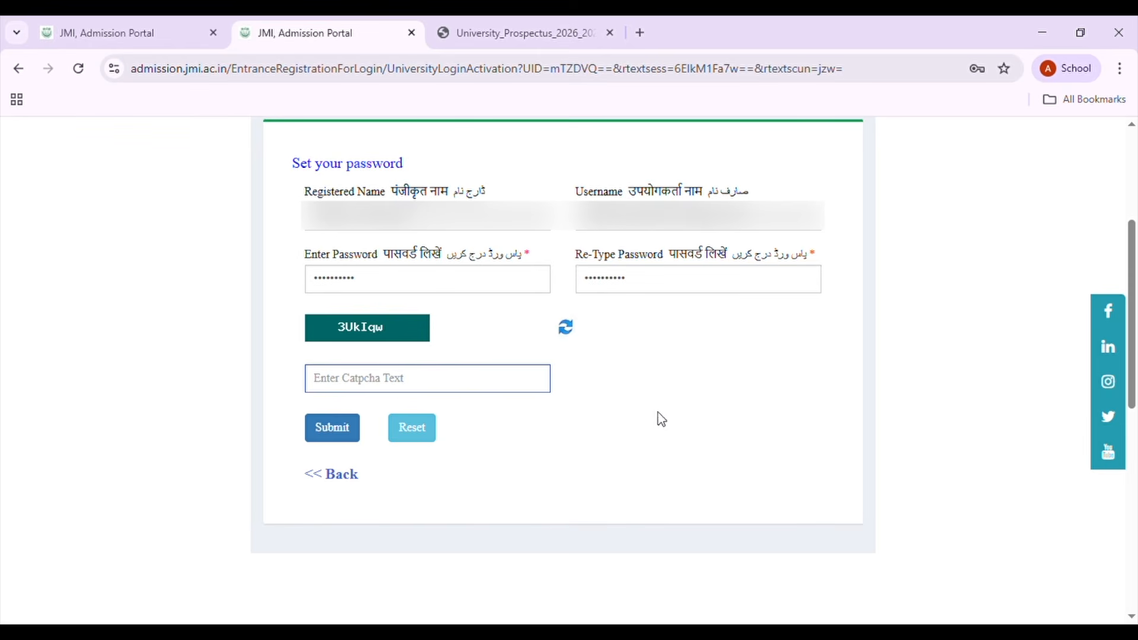
{"action": "type", "text": "3UkIqw"}
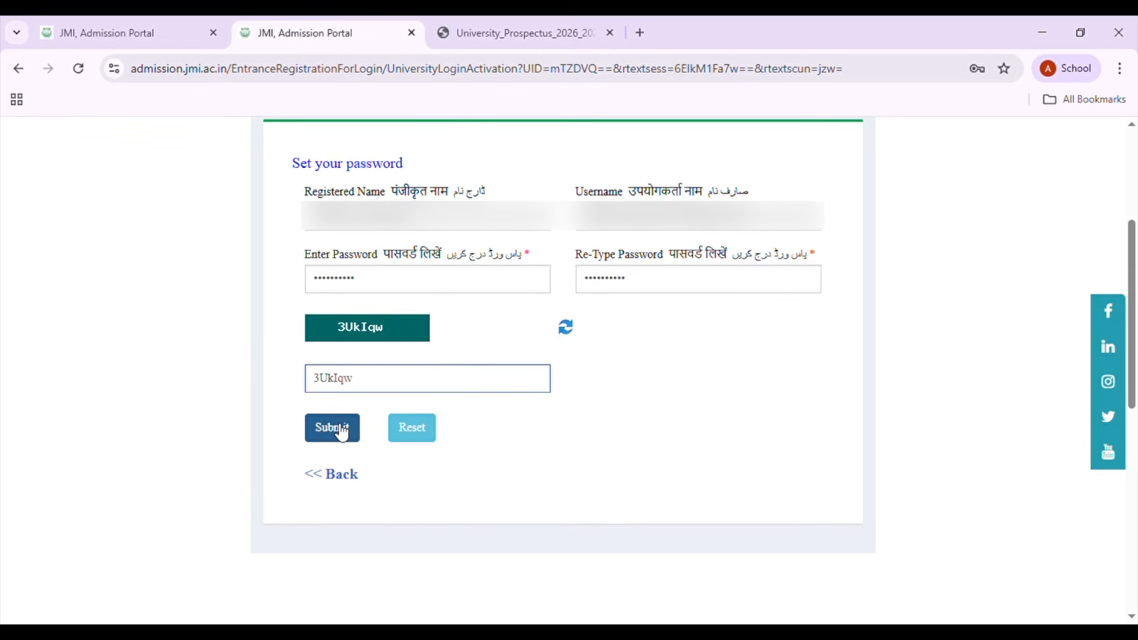
{"action": "left_click", "coordinate": [341, 430]}
- Log in to the portal with the username, password and captcha
{"action": "left_click", "coordinate": [723, 305]}
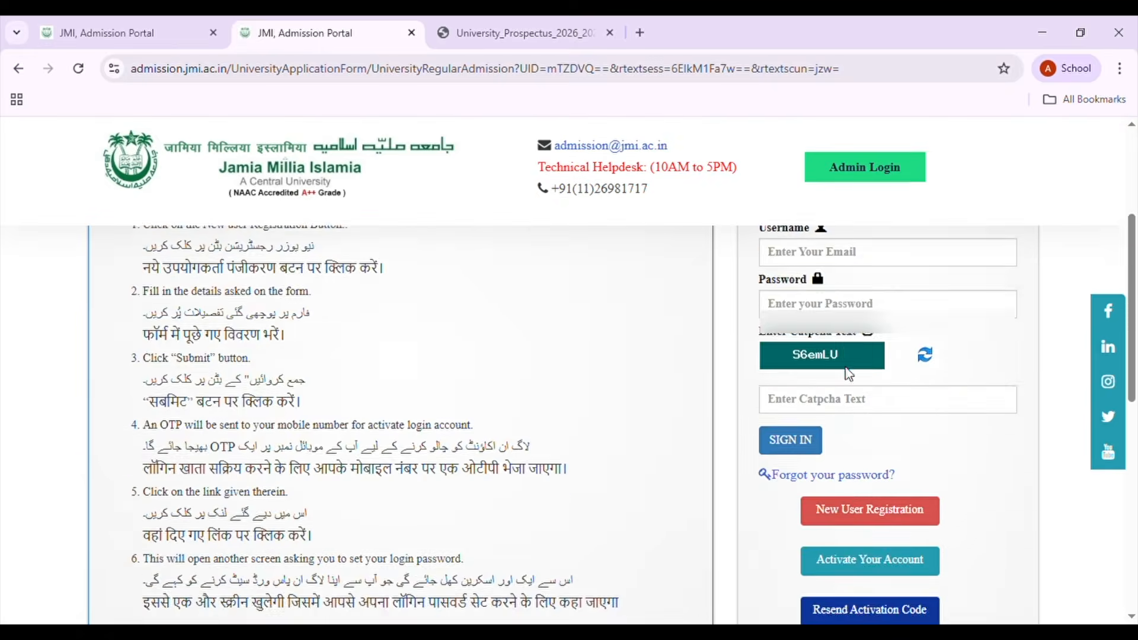
{"action": "type", "text": "****"}
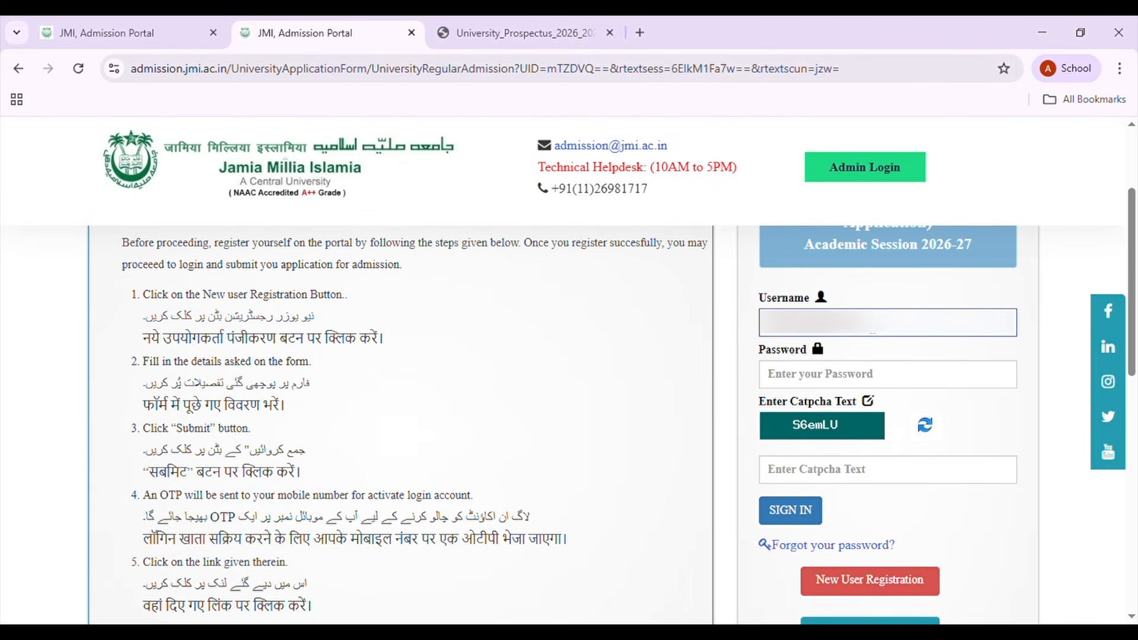
{"action": "left_click", "coordinate": [881, 382]}
{"action": "type", "text": "*****"}
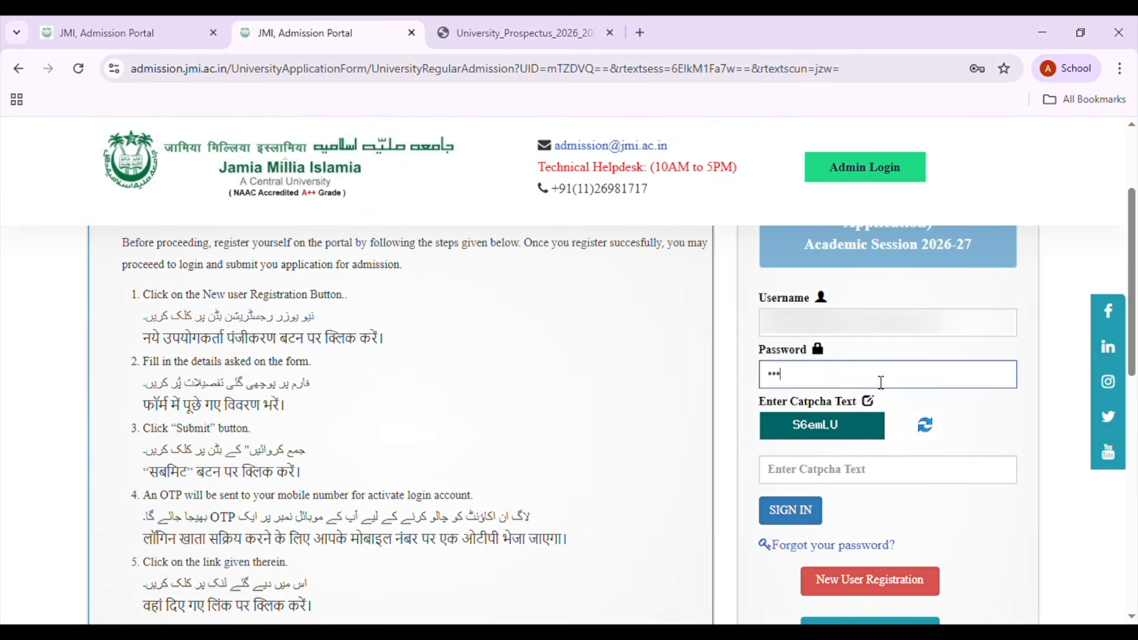
{"action": "type", "text": "*****"}
{"action": "key", "text": "Tab"}
{"action": "type", "text": "5"}
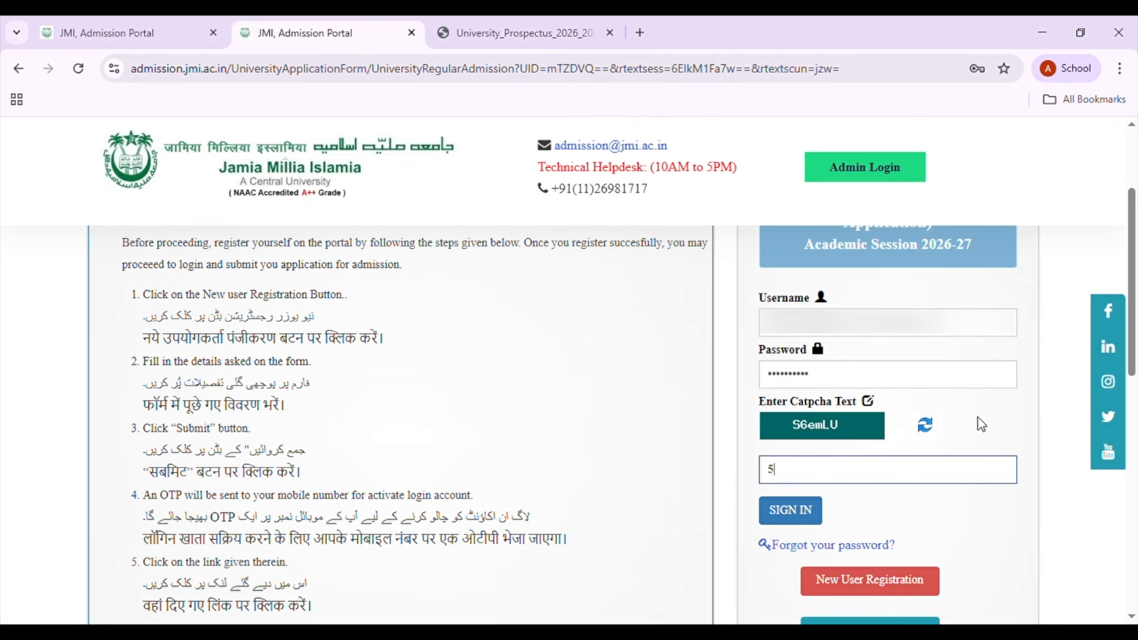
{"action": "type", "text": "6emLU"}
{"action": "key", "text": "Return"}
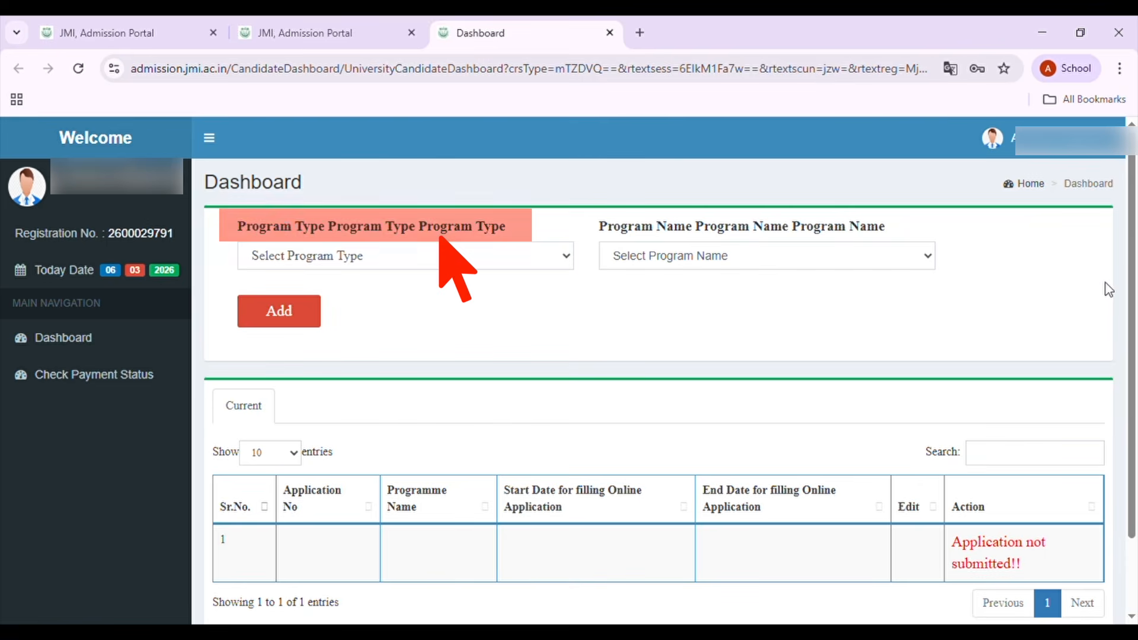
- Add the Bachelors program [B26] B.A.LL.B.(Hons) as an application and open its form
{"action": "left_click", "coordinate": [504, 258]}
{"action": "left_click", "coordinate": [423, 336]}
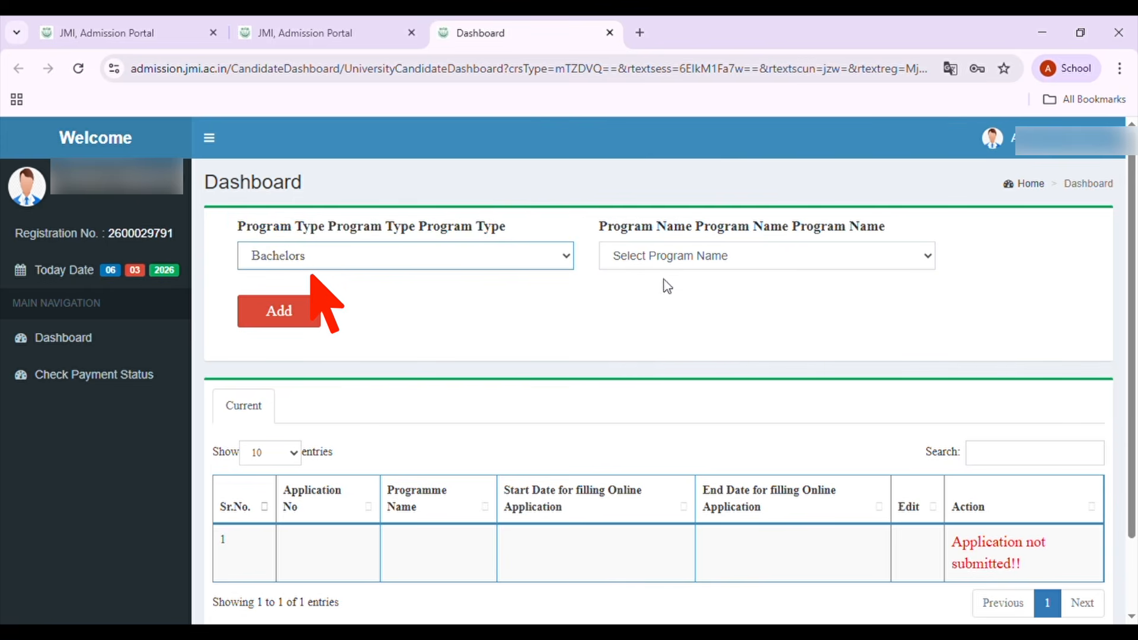
{"action": "left_click", "coordinate": [697, 262]}
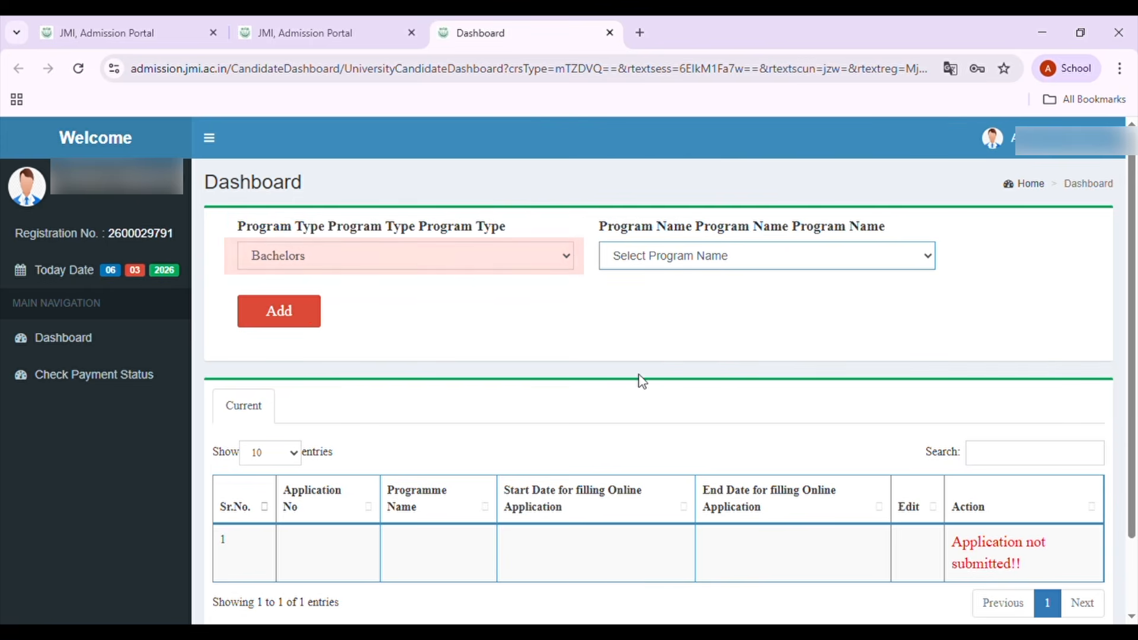
{"action": "left_click", "coordinate": [561, 431]}
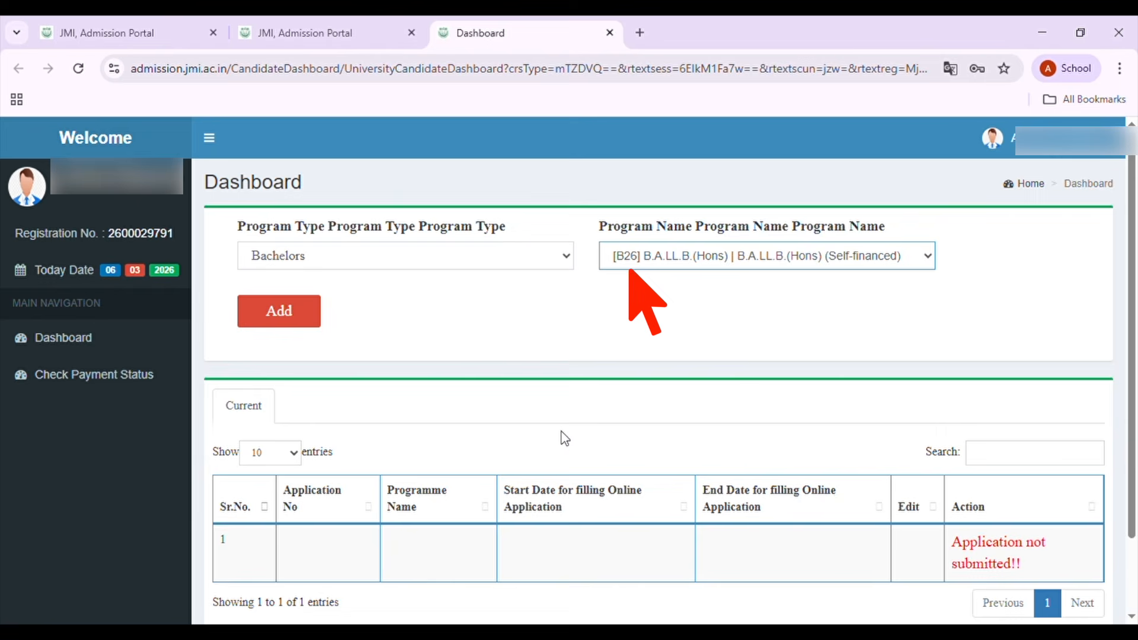
{"action": "left_click", "coordinate": [299, 319]}
{"action": "left_click", "coordinate": [642, 204]}
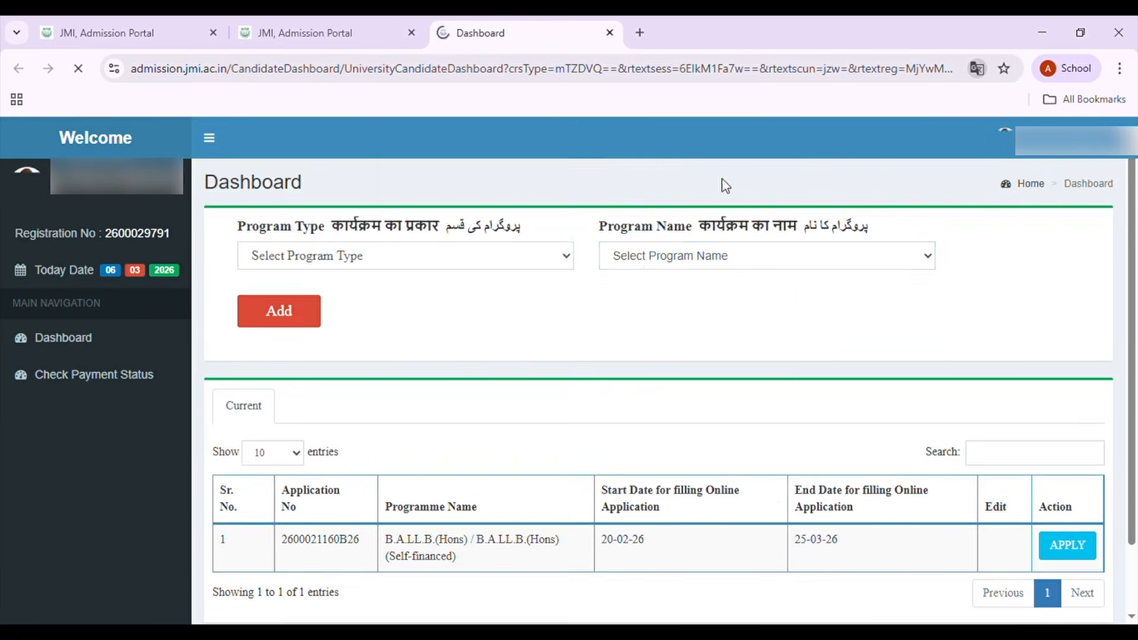
{"action": "scroll", "coordinate": [790, 373], "scroll_direction": "down", "scroll_amount": 1}
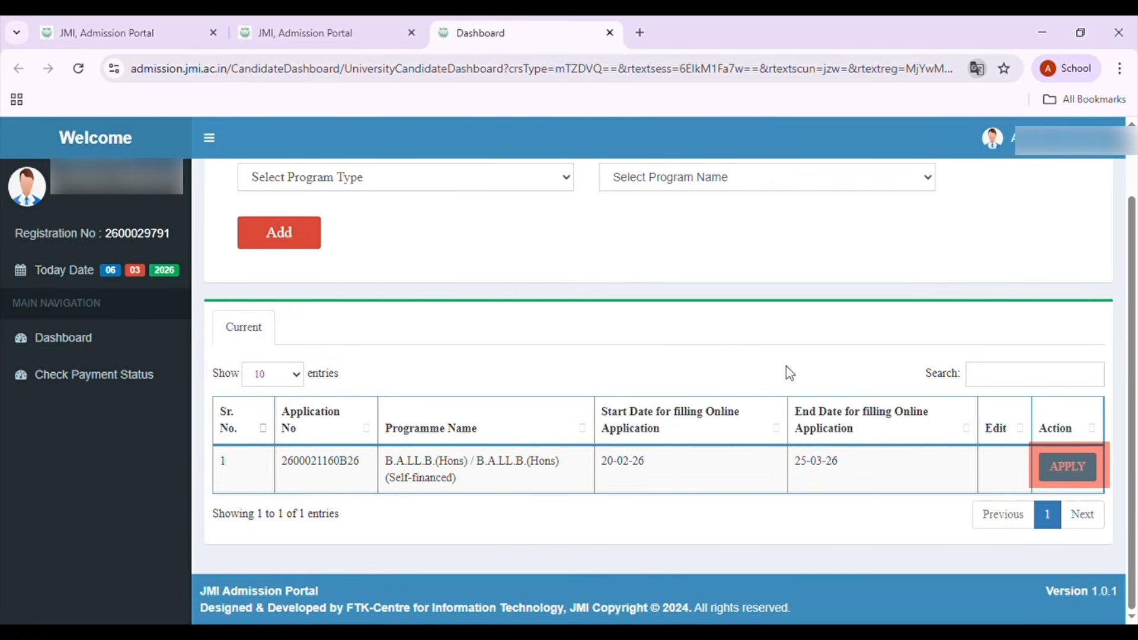
{"action": "left_click", "coordinate": [1067, 465]}
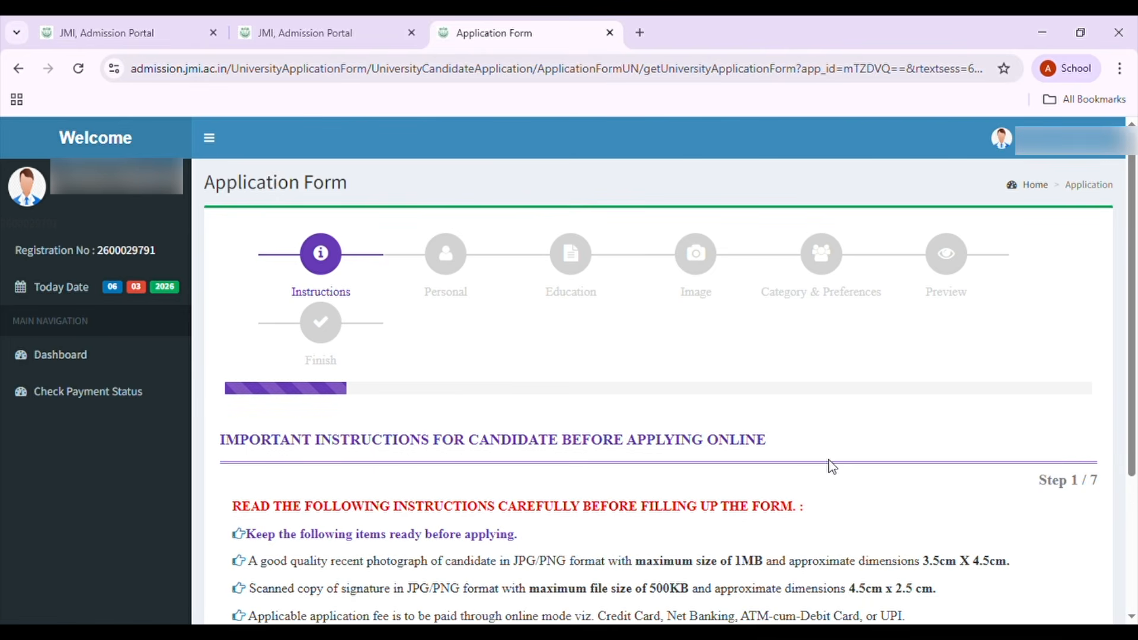
- Tick 'I have read all the instructions.' and go on to Personal Information
{"action": "scroll", "coordinate": [831, 467], "scroll_direction": "down", "scroll_amount": 3}
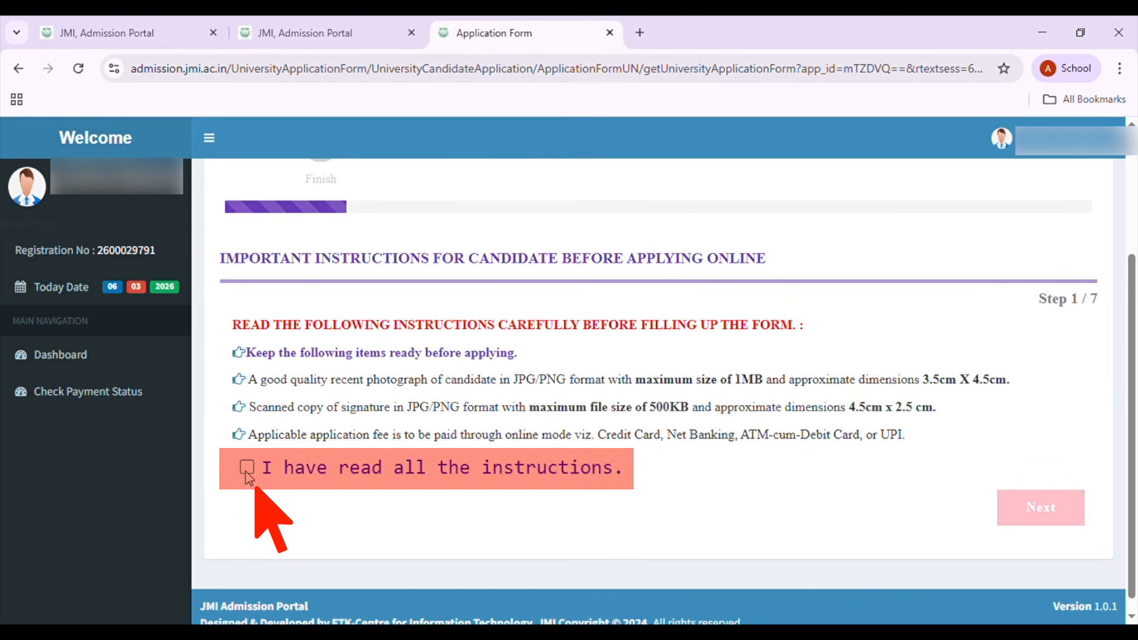
{"action": "left_click", "coordinate": [248, 474]}
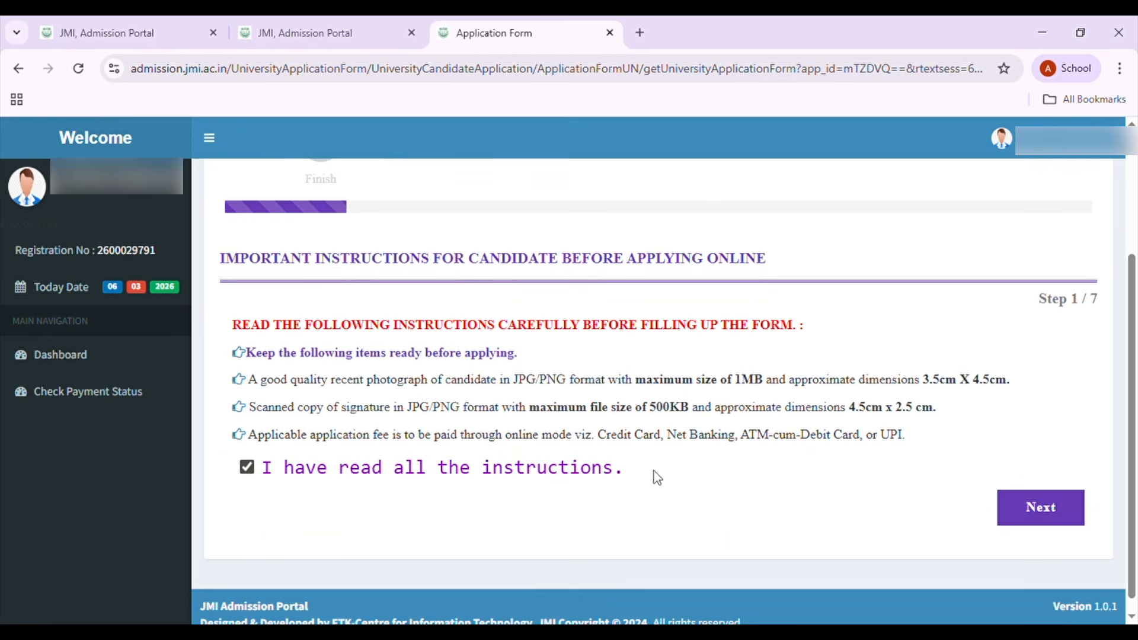
{"action": "left_click", "coordinate": [1036, 522]}
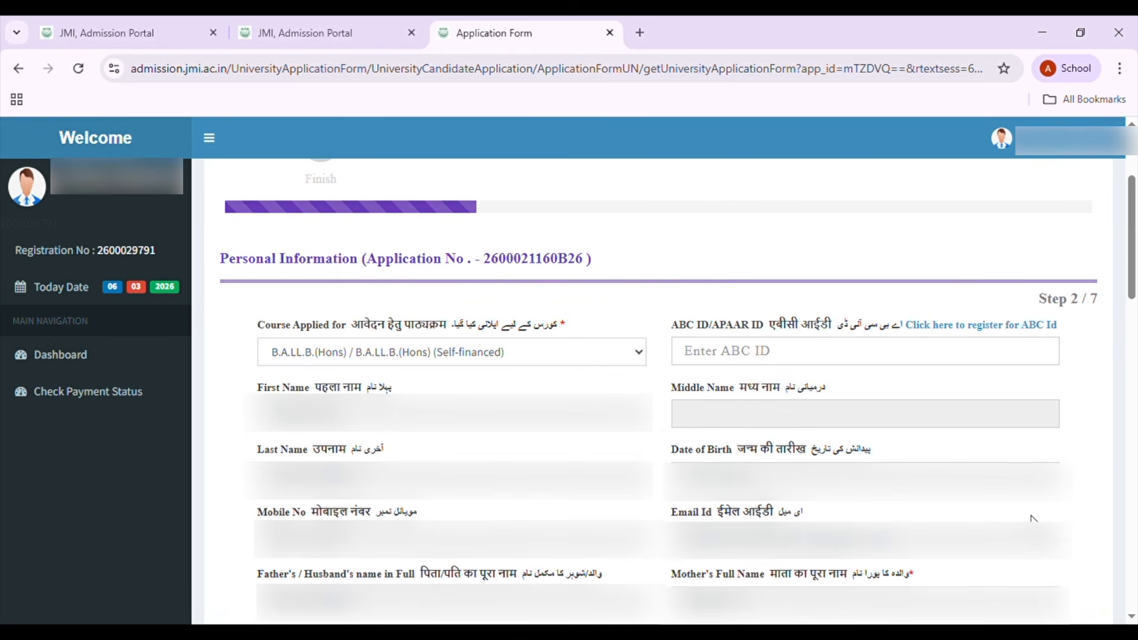
- Enter the applicant's ABC ID and open the ABC ID registration website
{"action": "left_click", "coordinate": [849, 362]}
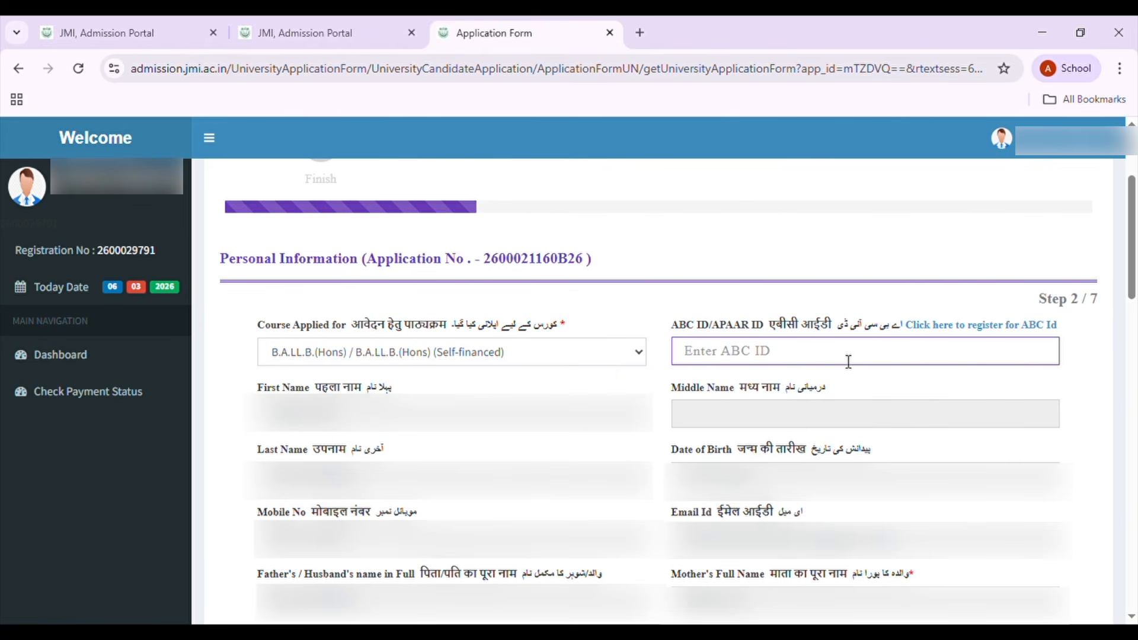
{"action": "type", "text": "654321"}
{"action": "left_click", "coordinate": [962, 326]}
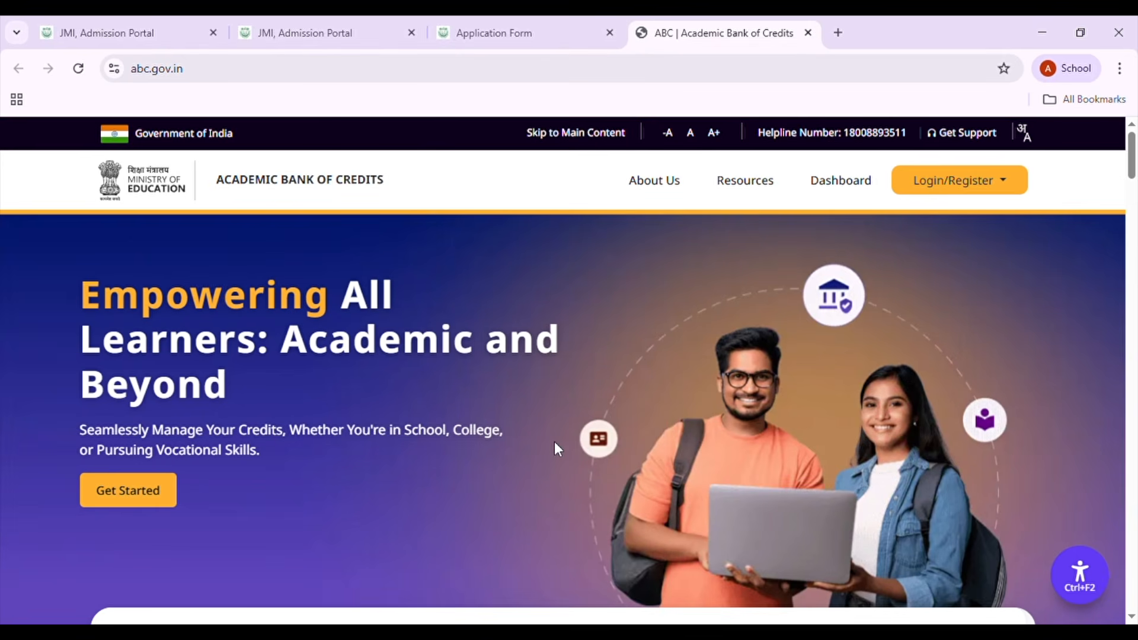
- Look over the Academic Bank of Credits home page and open DigiLocker in a new tab
{"action": "scroll", "coordinate": [555, 443], "scroll_direction": "down", "scroll_amount": 3}
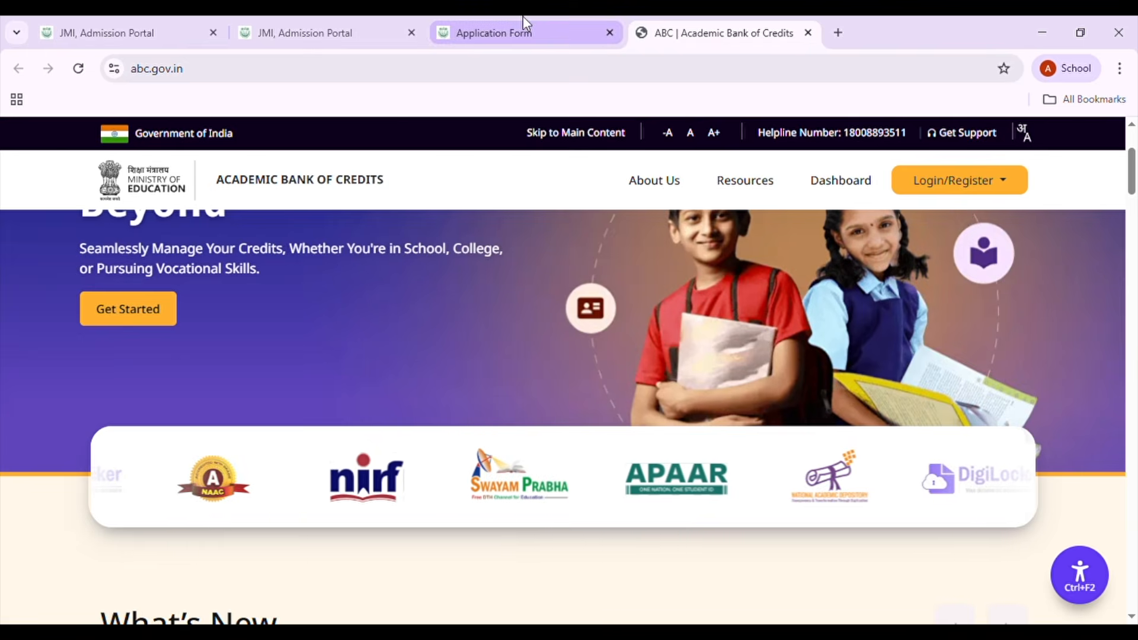
{"action": "left_click", "coordinate": [290, 323]}
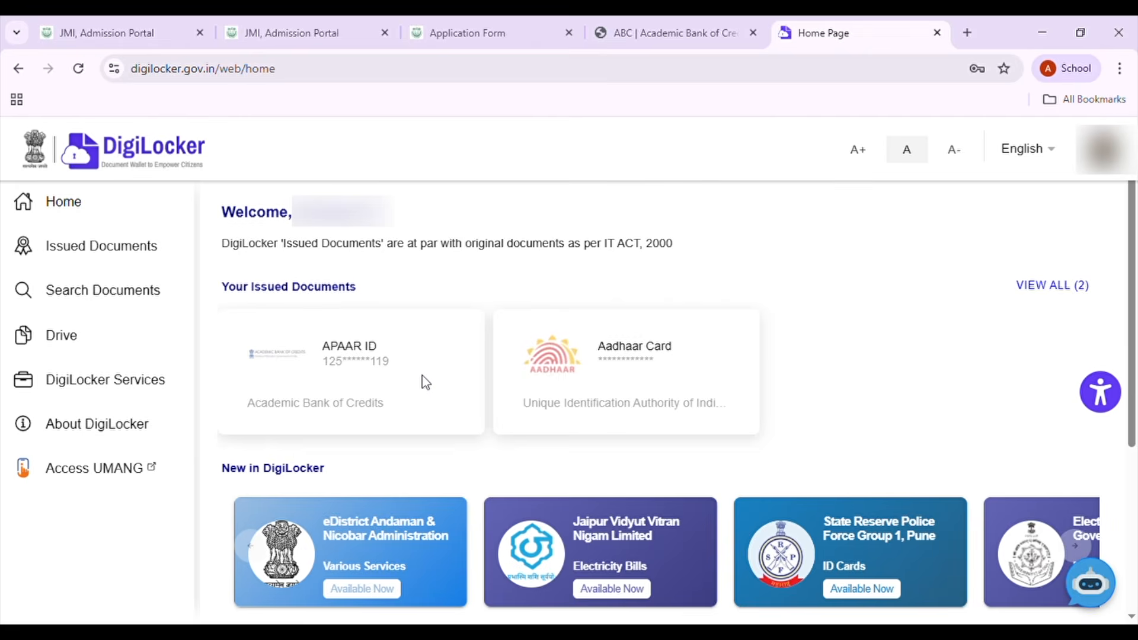
- Review the APAAR ID and issued documents in DigiLocker, then switch back to the ABC tab
{"action": "left_click", "coordinate": [422, 375]}
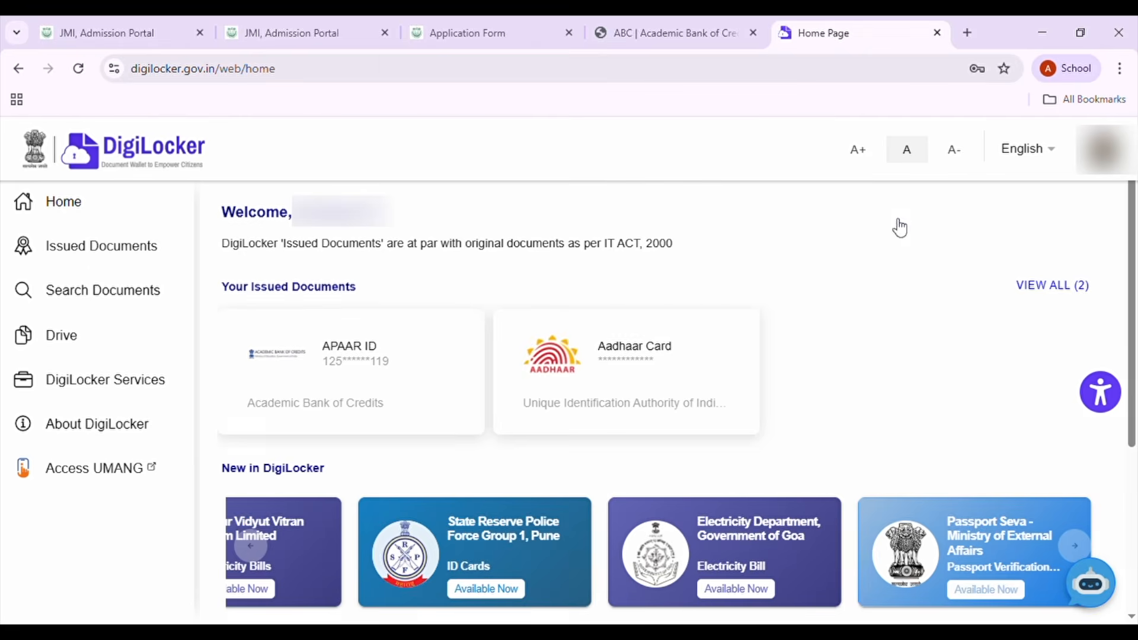
{"action": "left_click", "coordinate": [146, 221]}
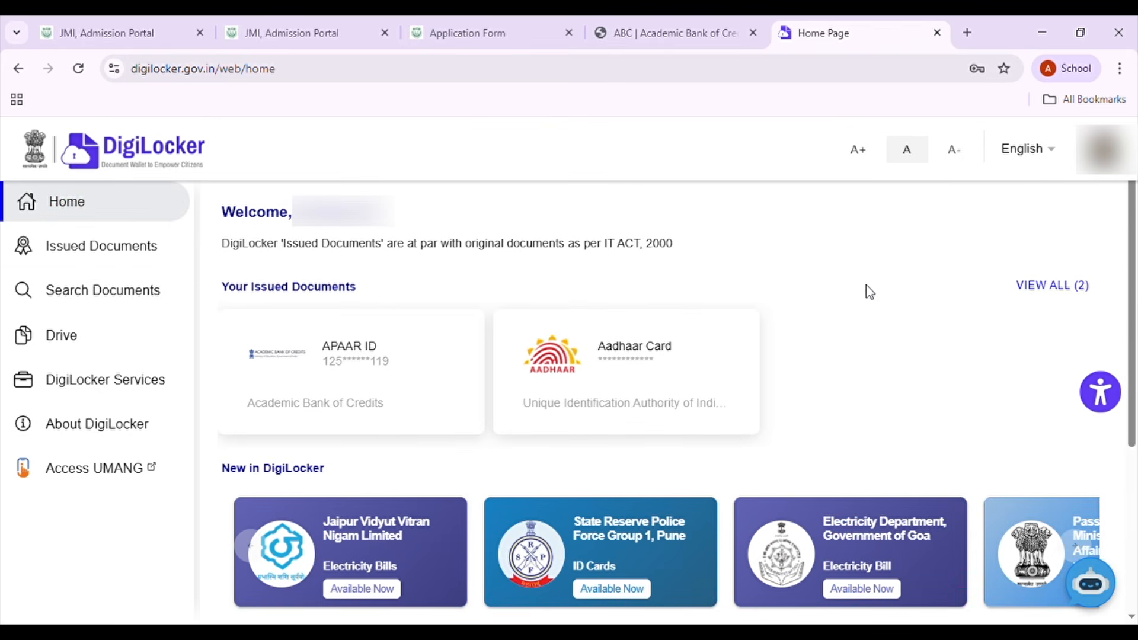
{"action": "scroll", "coordinate": [762, 394], "scroll_direction": "down", "scroll_amount": 5}
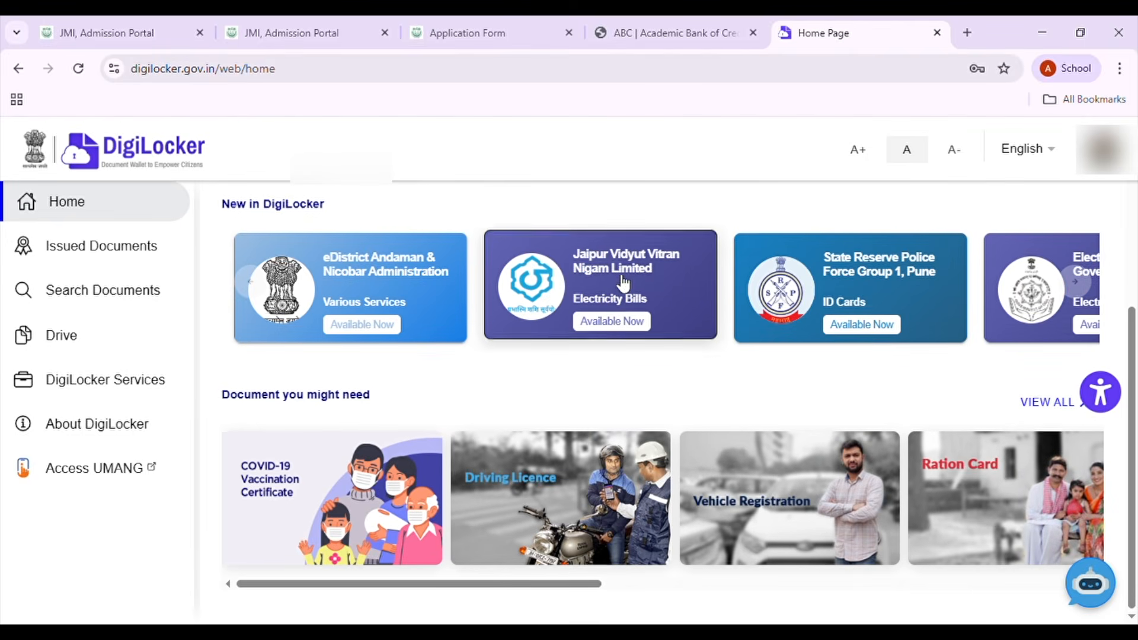
{"action": "scroll", "coordinate": [623, 283], "scroll_direction": "up", "scroll_amount": 5}
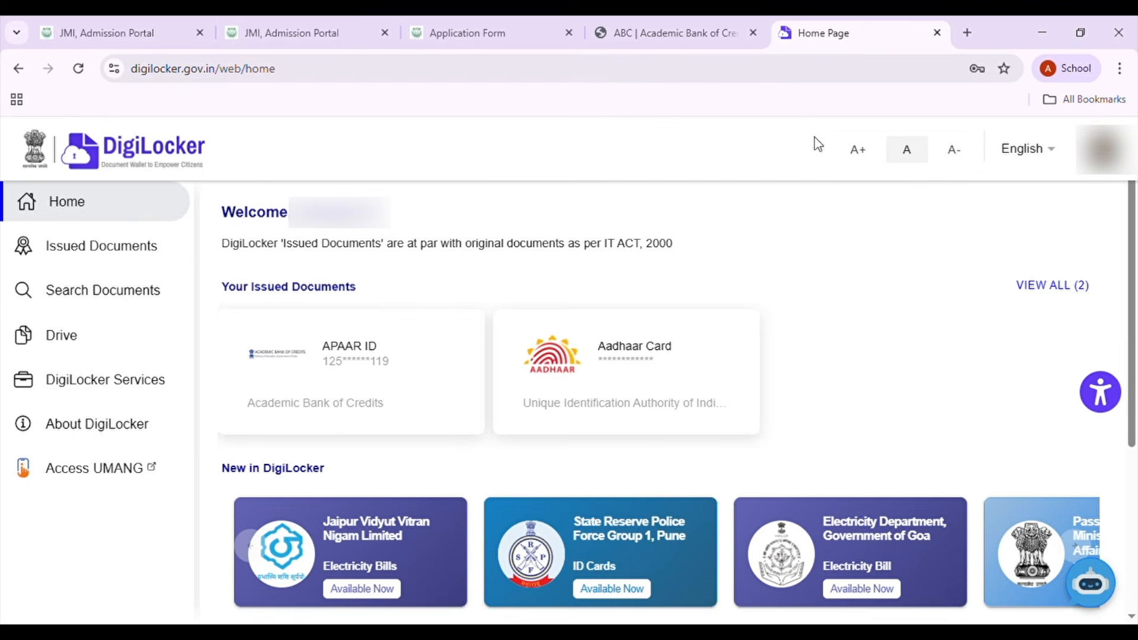
{"action": "left_click", "coordinate": [658, 38]}
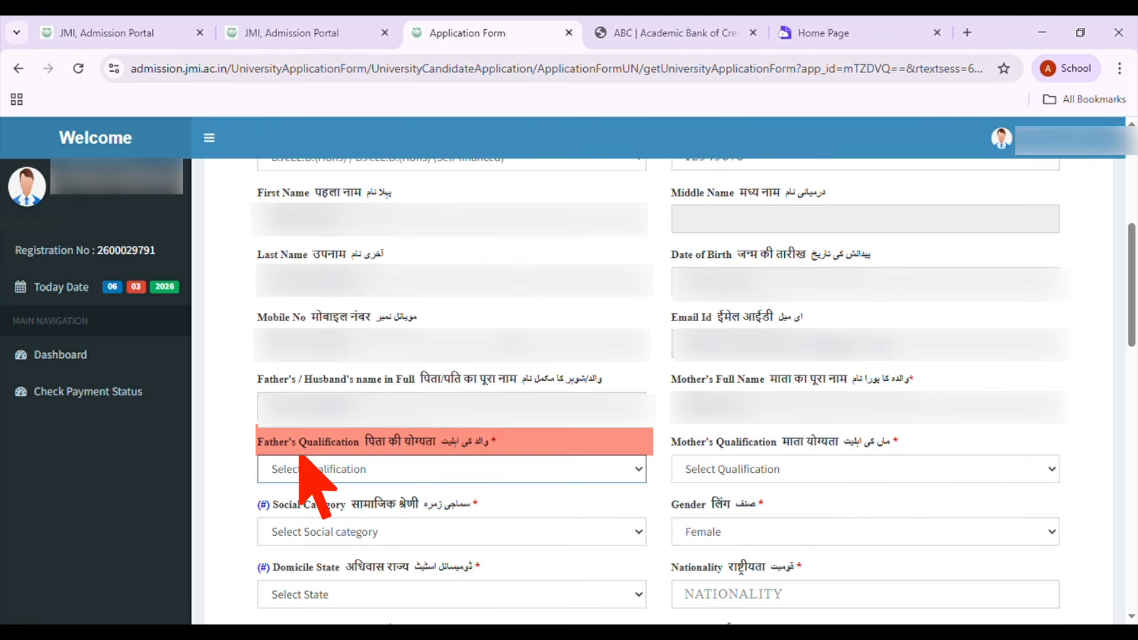
- Set both parents' qualifications to Graduation, Domicile State to Tamilnadu and Nationality to INDIAN
{"action": "left_click", "coordinate": [379, 548]}
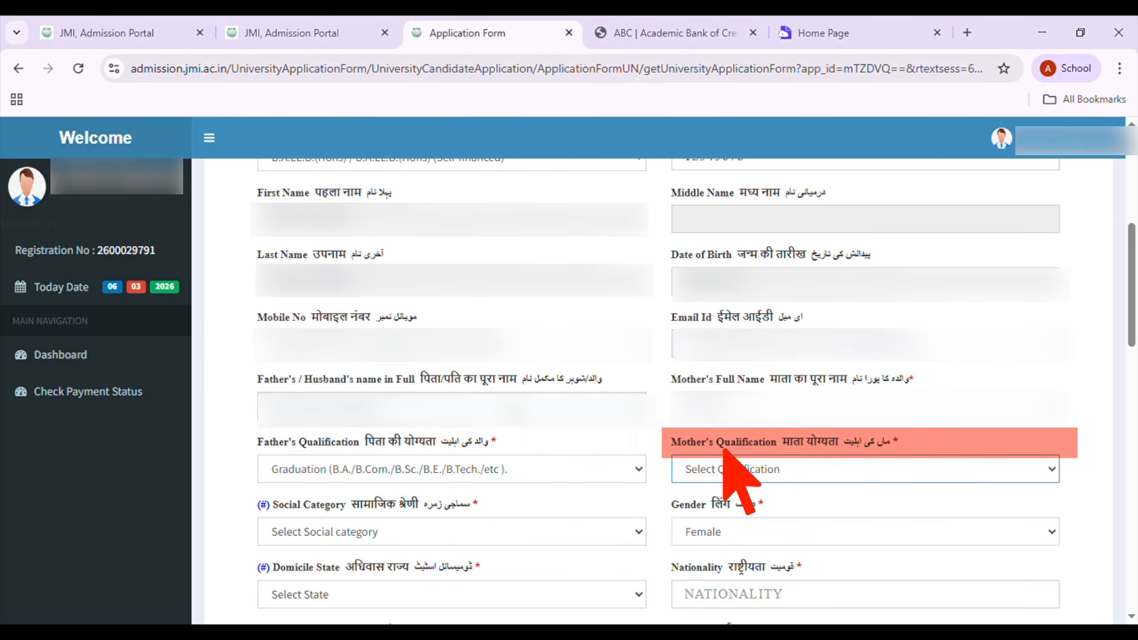
{"action": "left_click", "coordinate": [782, 548]}
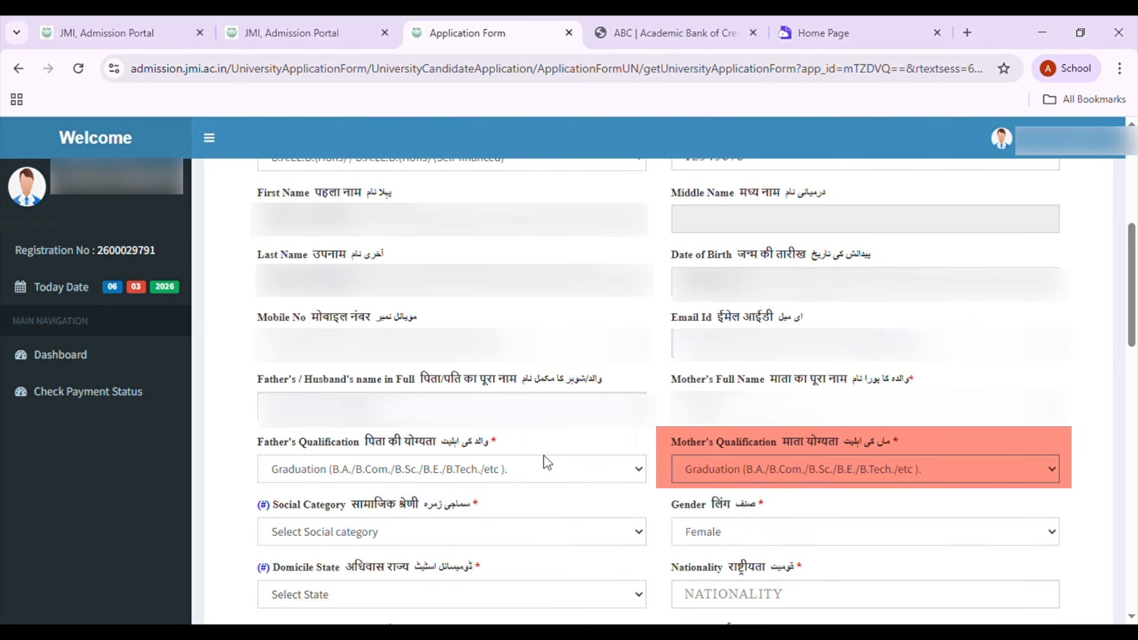
{"action": "scroll", "coordinate": [543, 455], "scroll_direction": "down", "scroll_amount": 2}
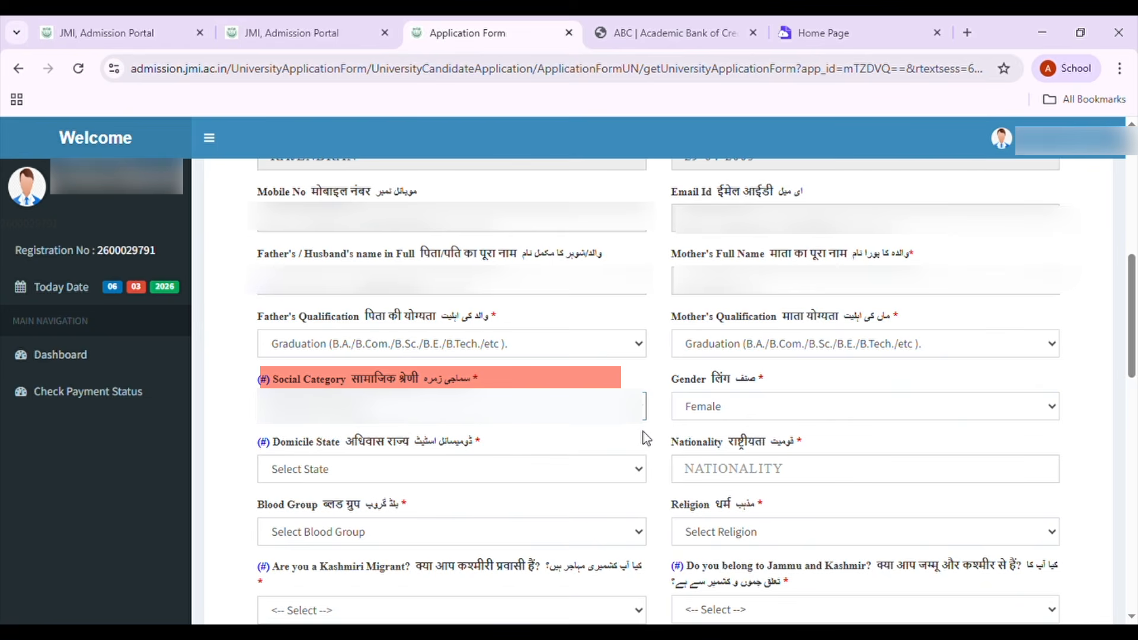
{"action": "scroll", "coordinate": [643, 432], "scroll_direction": "down", "scroll_amount": 1}
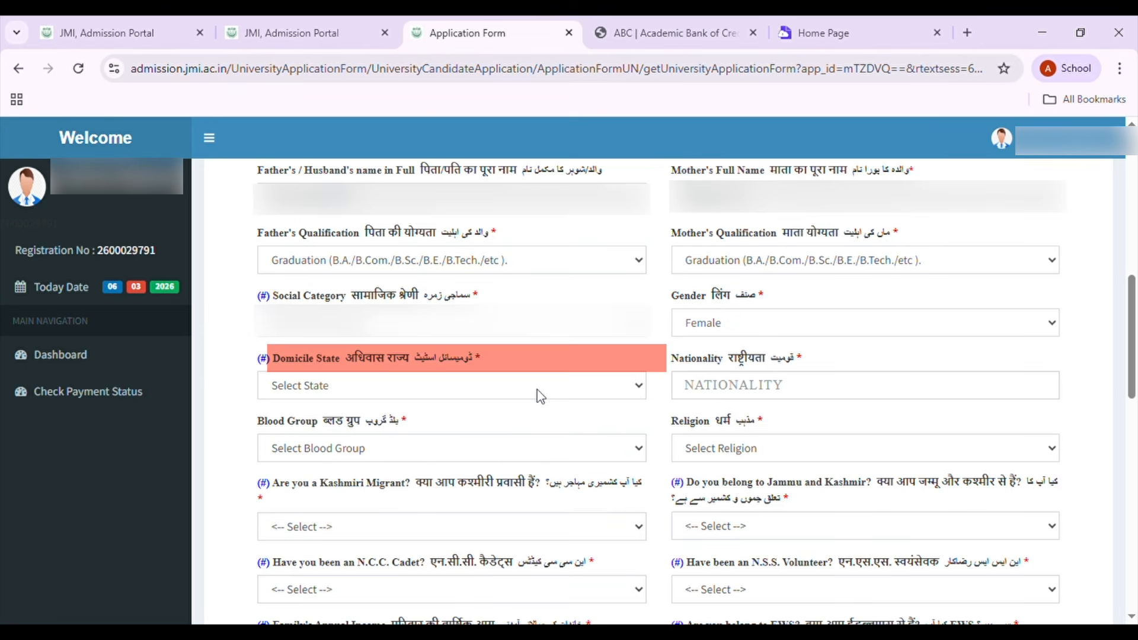
{"action": "key", "text": "t"}
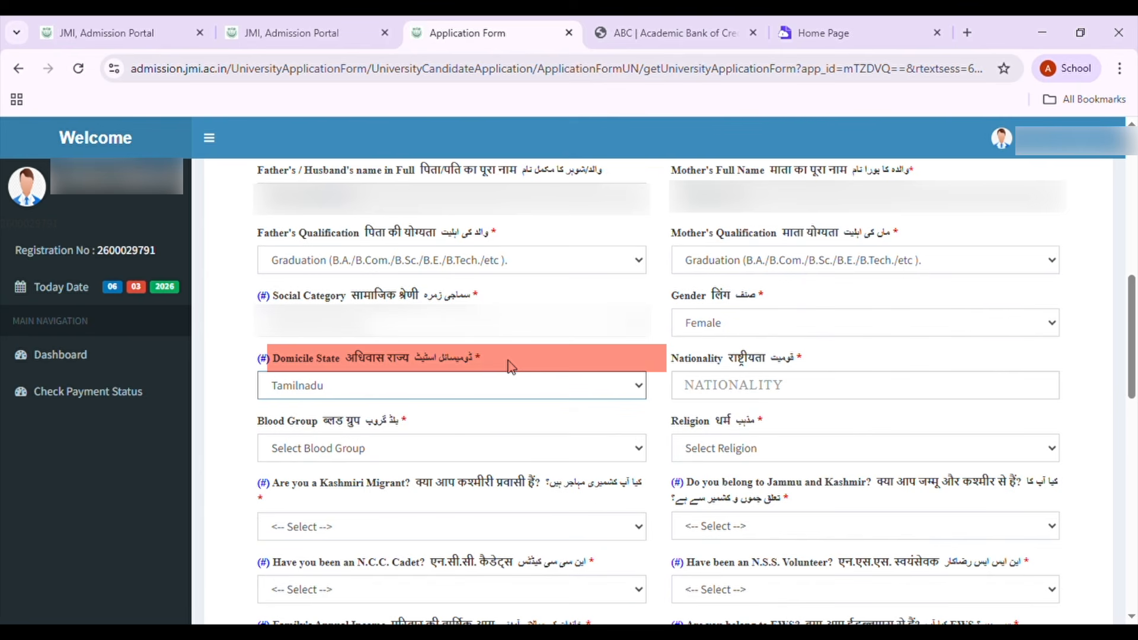
{"action": "left_click", "coordinate": [749, 393]}
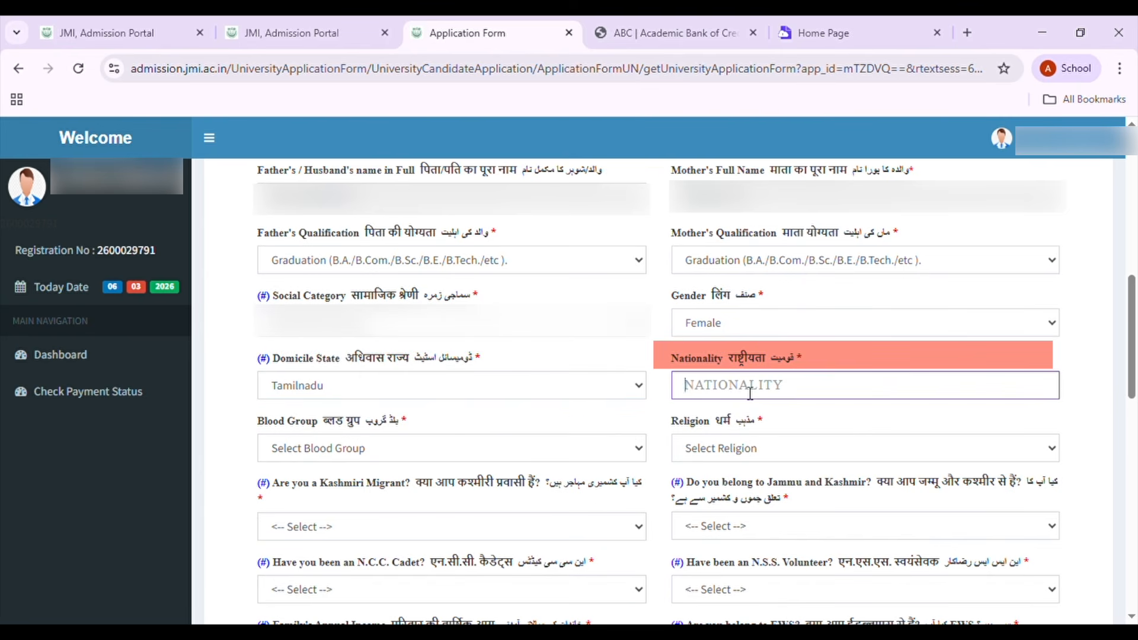
{"action": "type", "text": "INDIAN"}
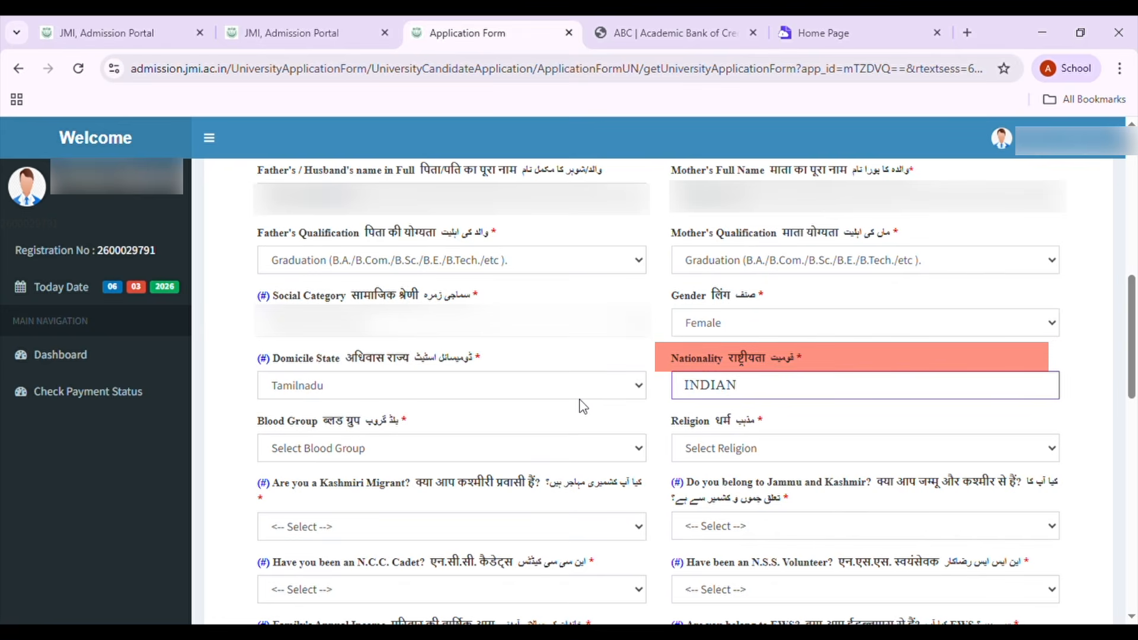
{"action": "key", "text": "Tab"}
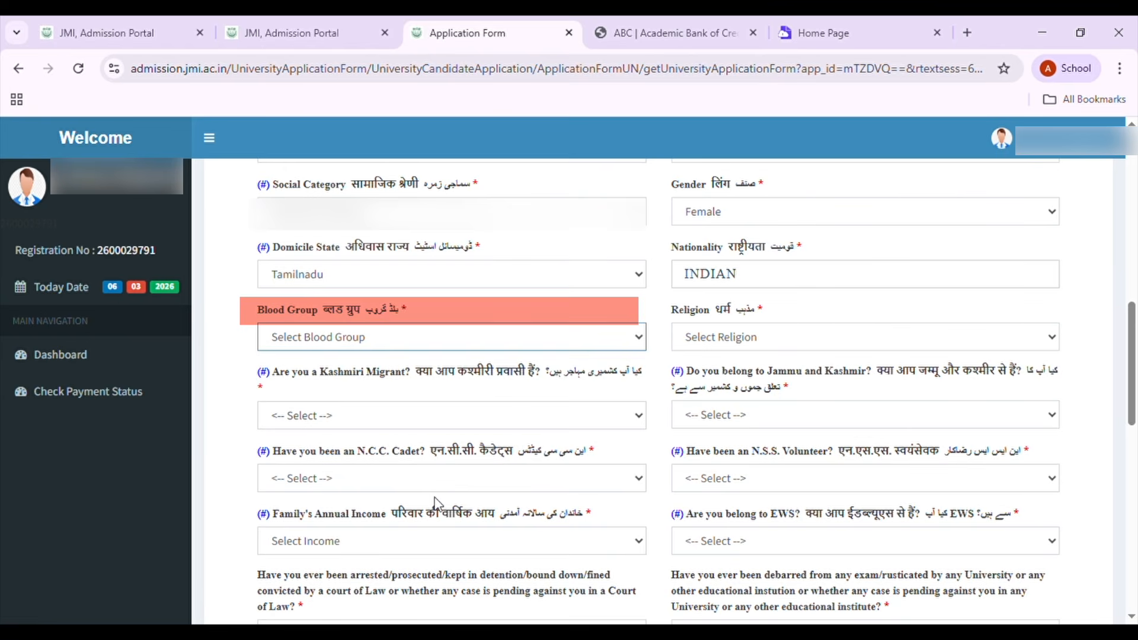
- Set Blood Group to O+, Religion to Hinduism, and Kashmiri Migrant to No
{"action": "key", "text": "o"}
{"action": "key", "text": "Tab"}
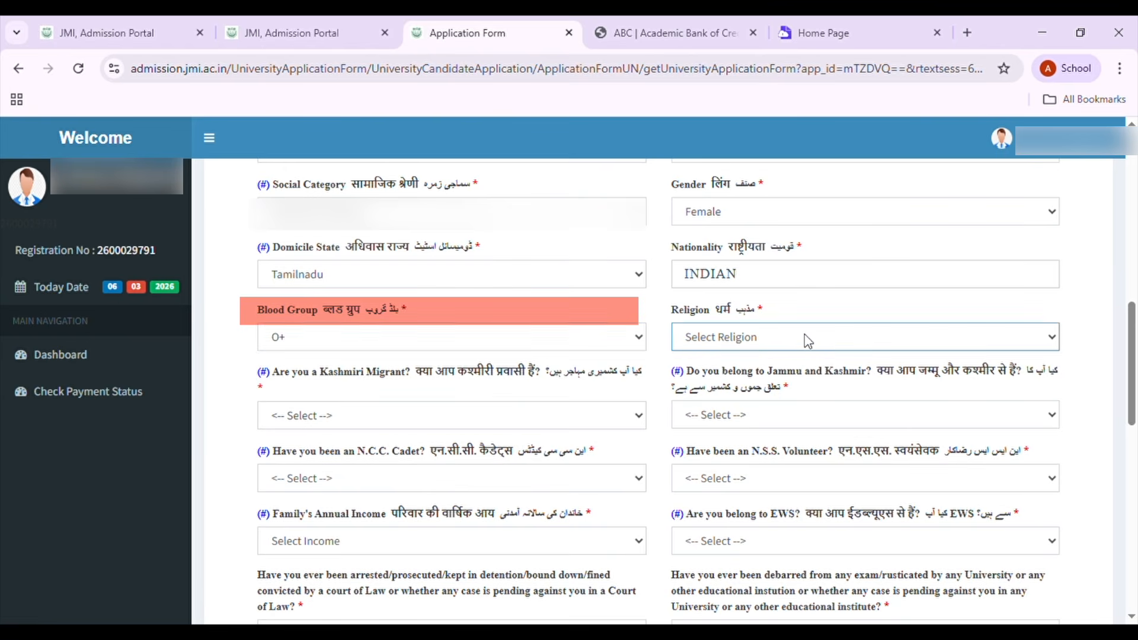
{"action": "left_click", "coordinate": [778, 429]}
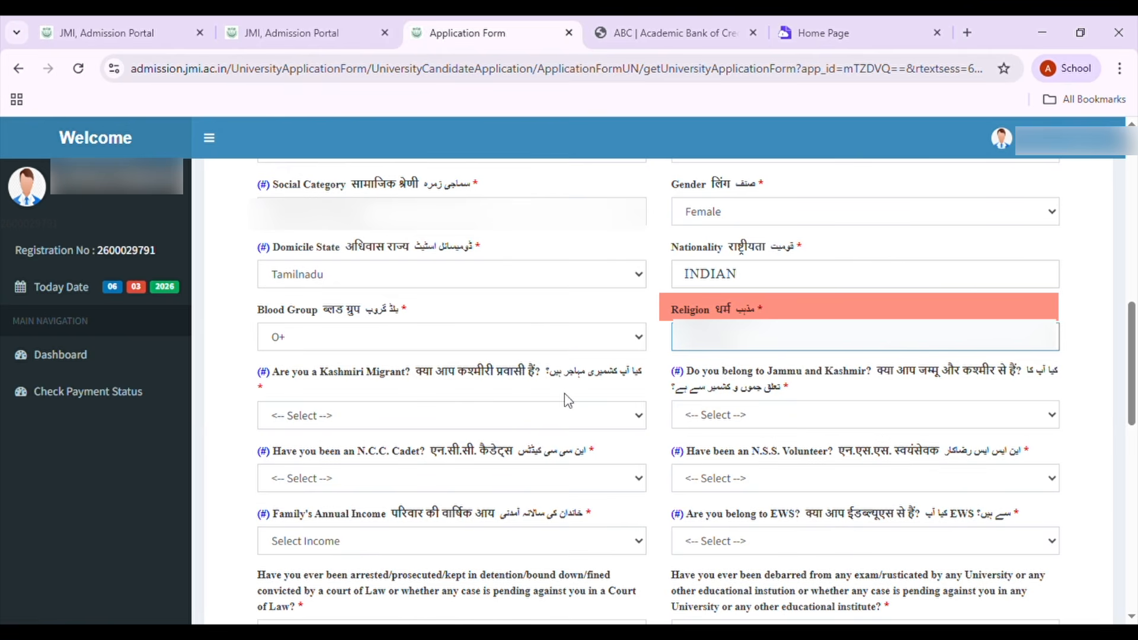
{"action": "key", "text": "Tab"}
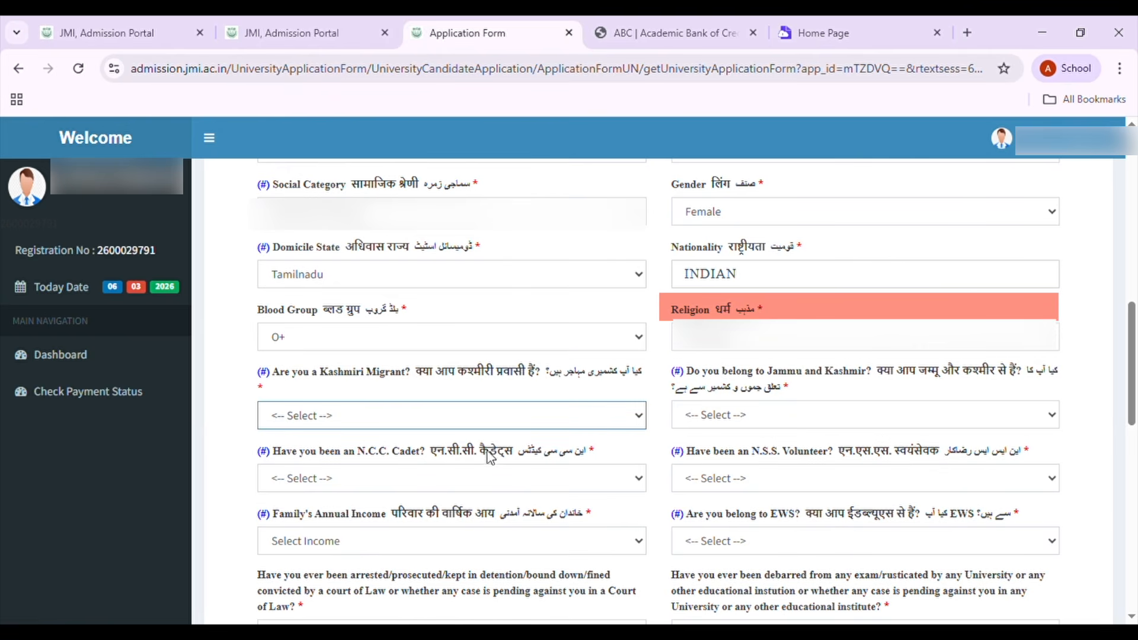
{"action": "key", "text": "n"}
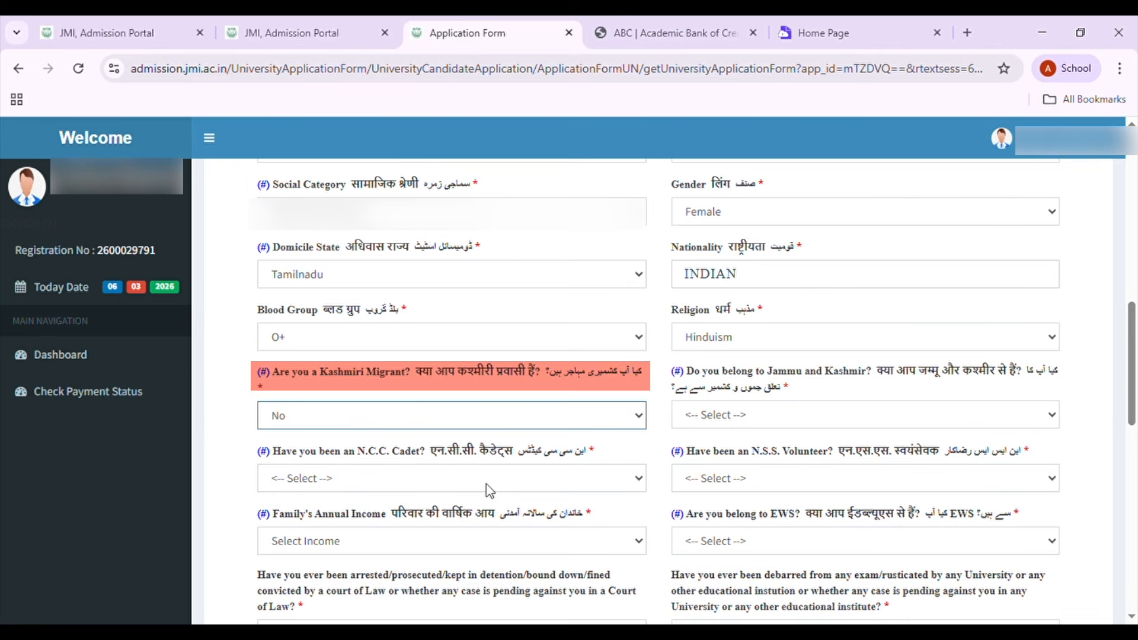
- Answer No to the Jammu and Kashmir, N.C.C. Cadet and N.S.S. Volunteer questions
{"action": "left_click", "coordinate": [741, 416]}
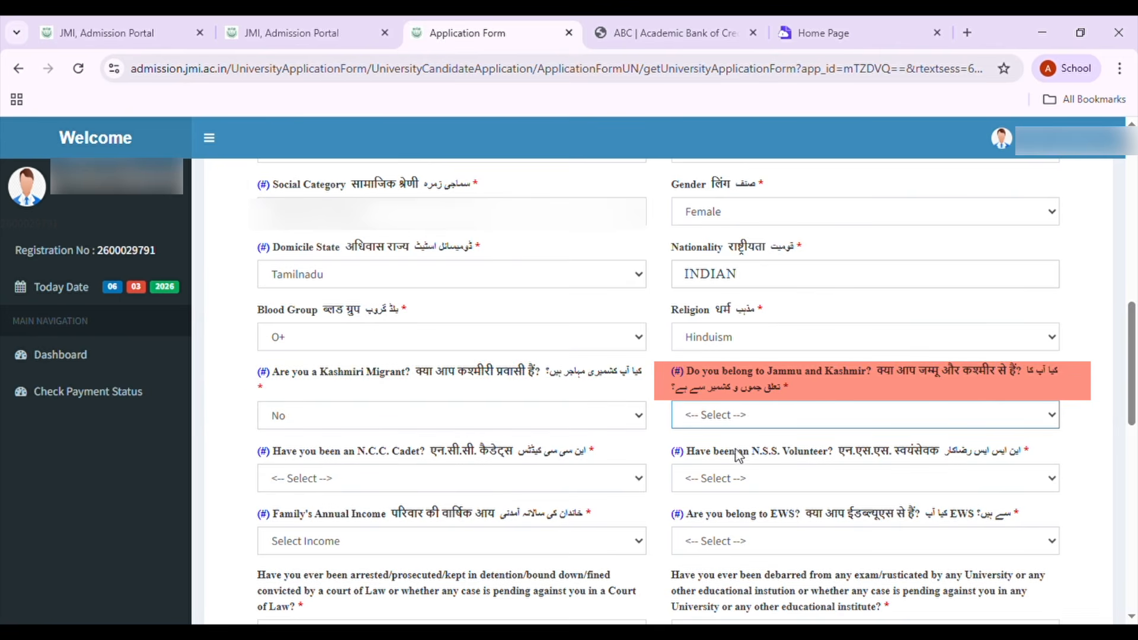
{"action": "left_click", "coordinate": [739, 486]}
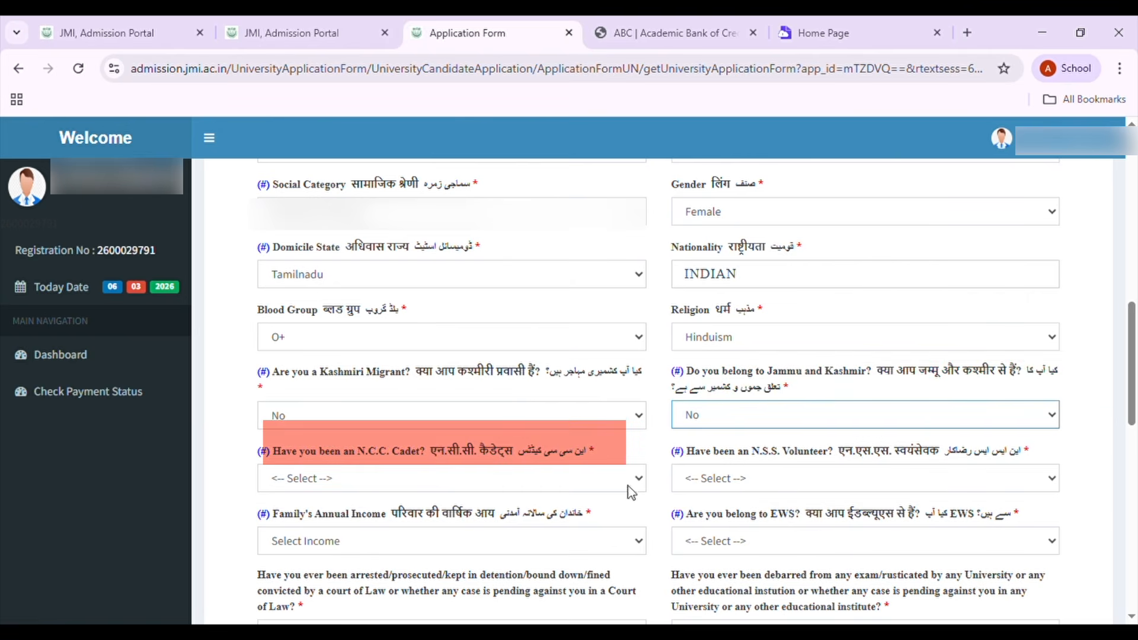
{"action": "left_click", "coordinate": [490, 482]}
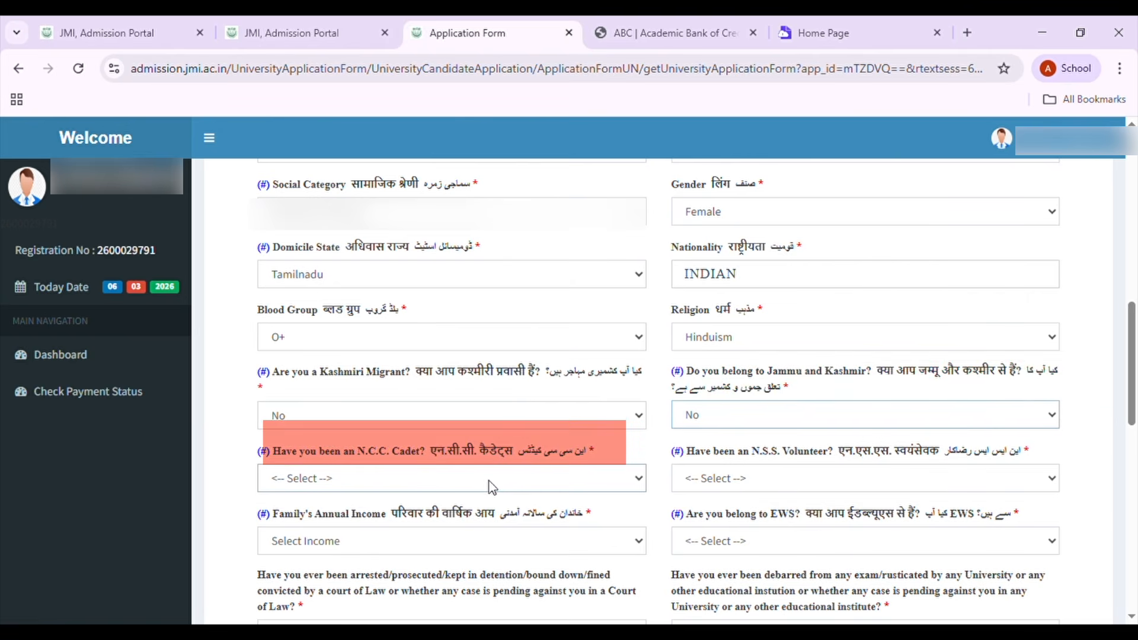
{"action": "left_click", "coordinate": [463, 532]}
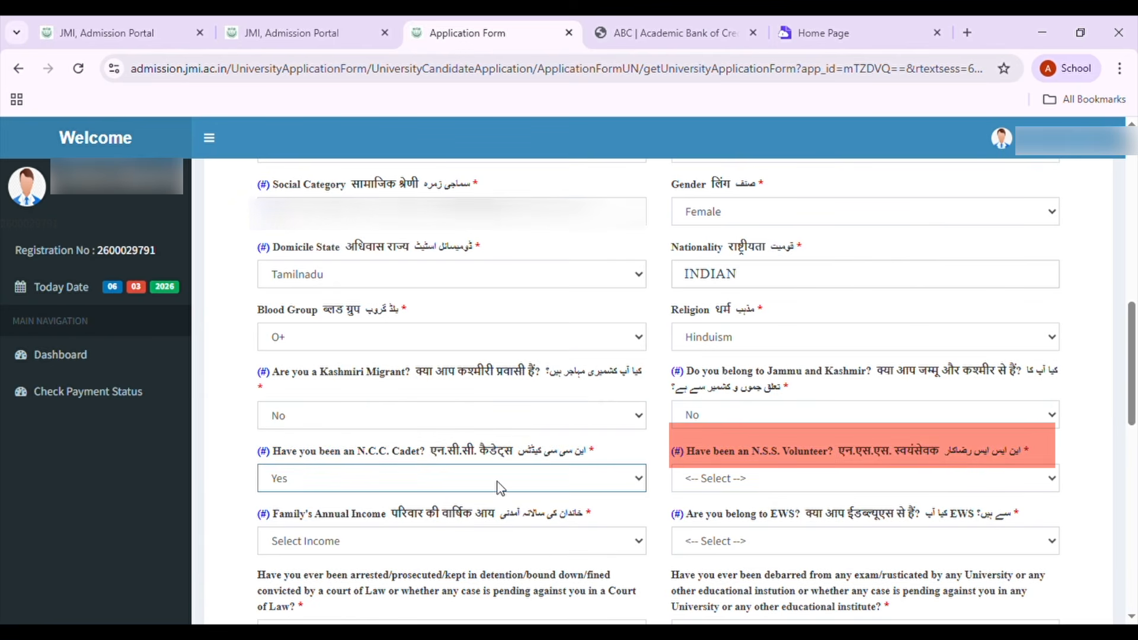
{"action": "left_click", "coordinate": [478, 547]}
{"action": "left_click", "coordinate": [822, 478]}
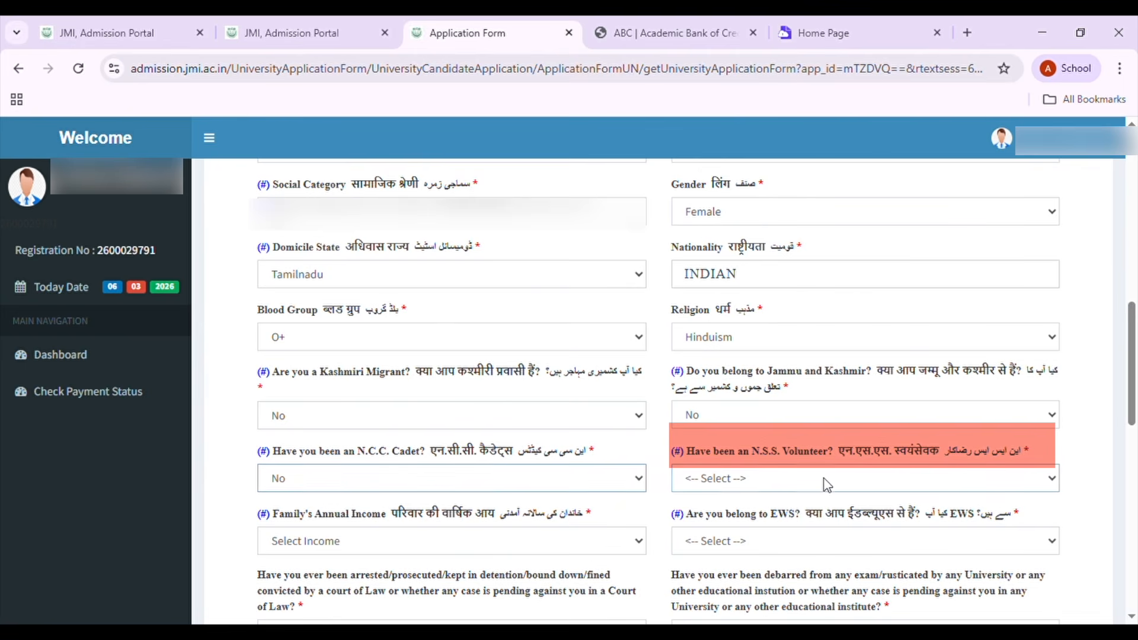
{"action": "left_click", "coordinate": [784, 532]}
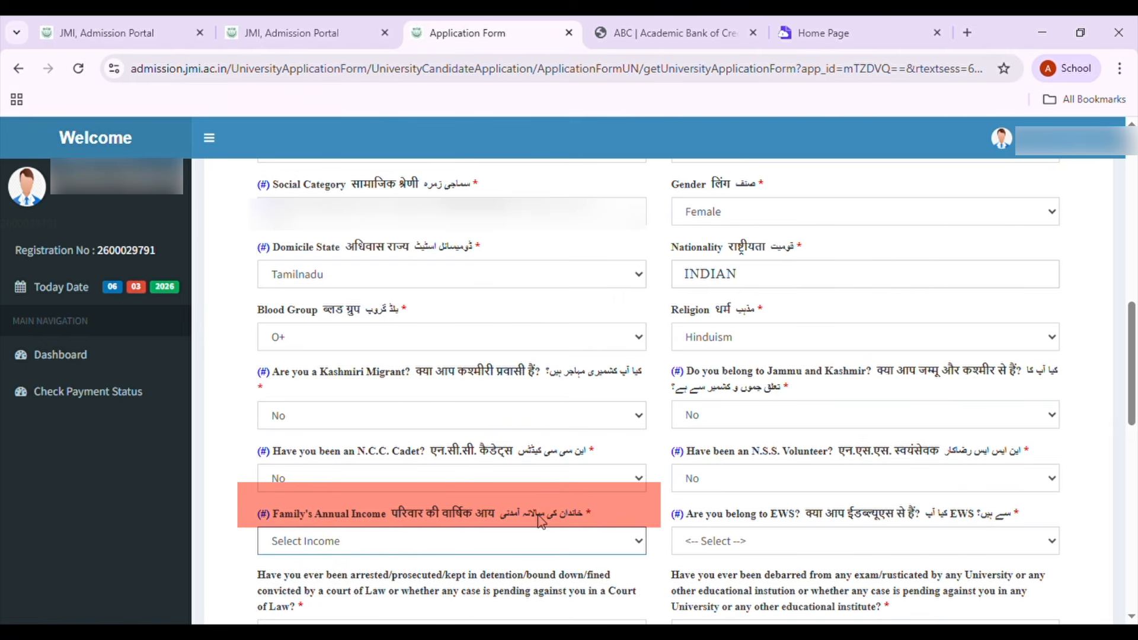
- Set family income to Rs.5,00,000/- to Rs.8,00,000/- and answer No to EWS
{"action": "left_click", "coordinate": [538, 500]}
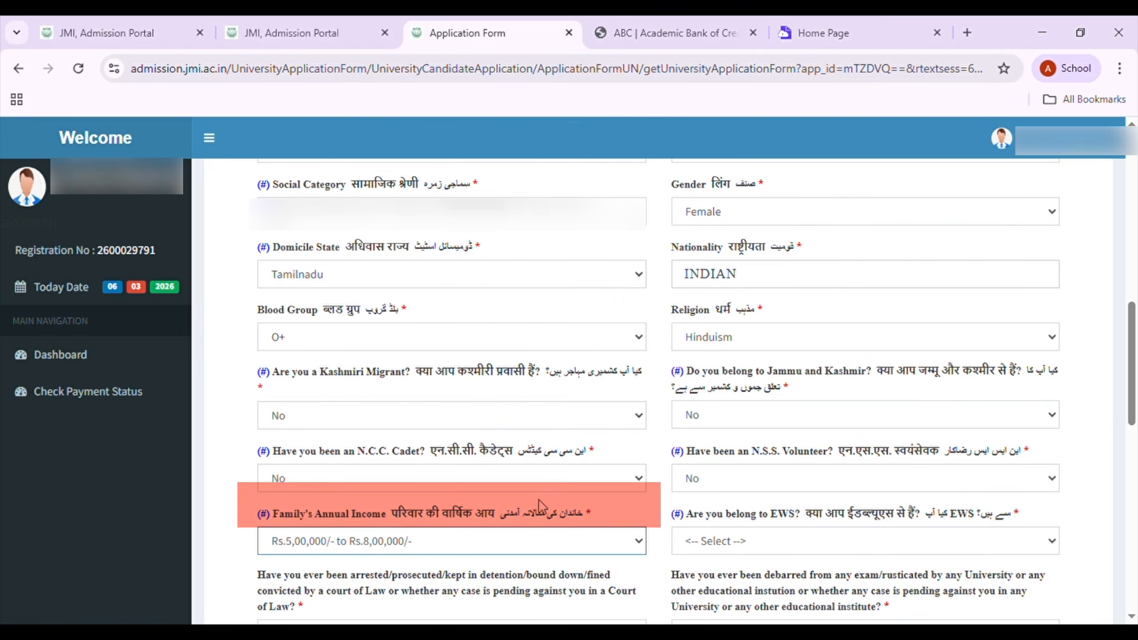
{"action": "left_click", "coordinate": [747, 544]}
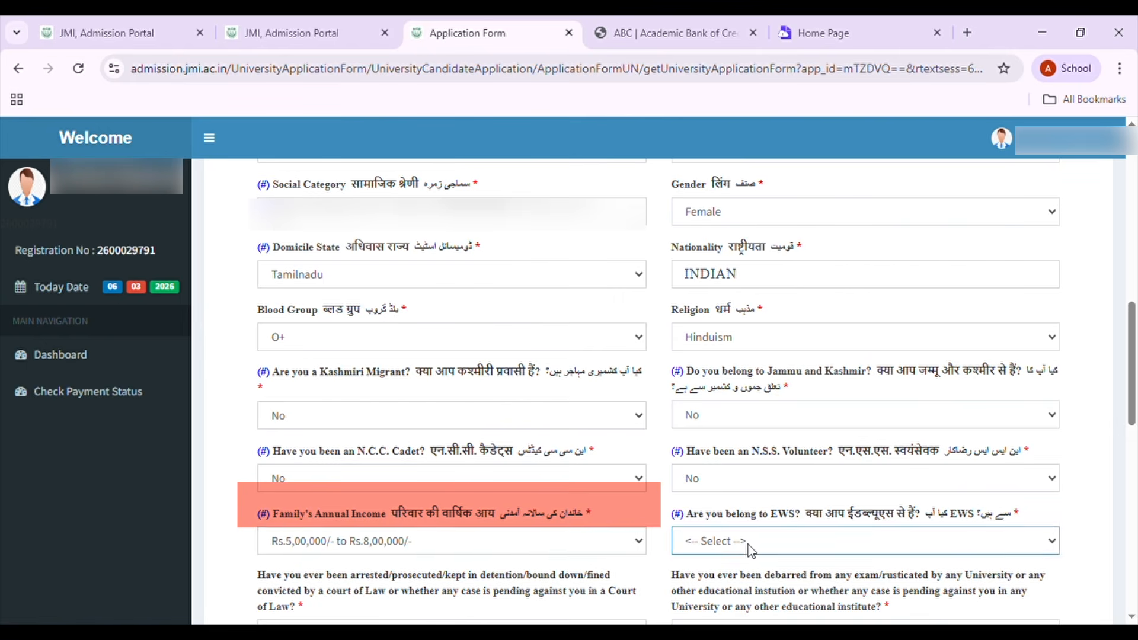
{"action": "scroll", "coordinate": [748, 548], "scroll_direction": "down", "scroll_amount": 1}
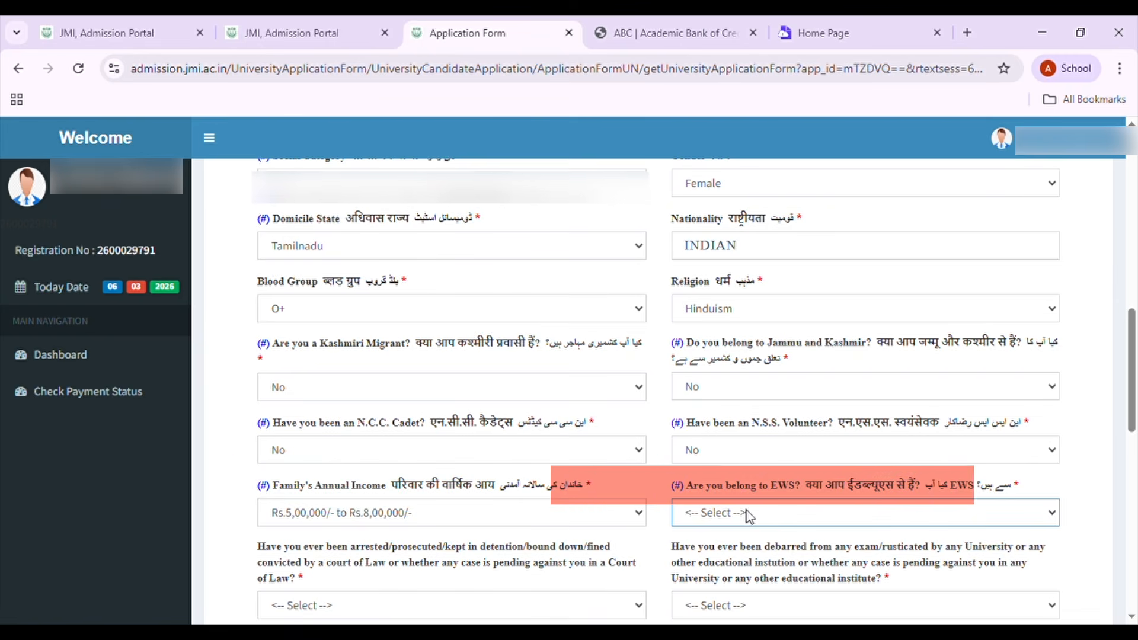
{"action": "left_click", "coordinate": [736, 573]}
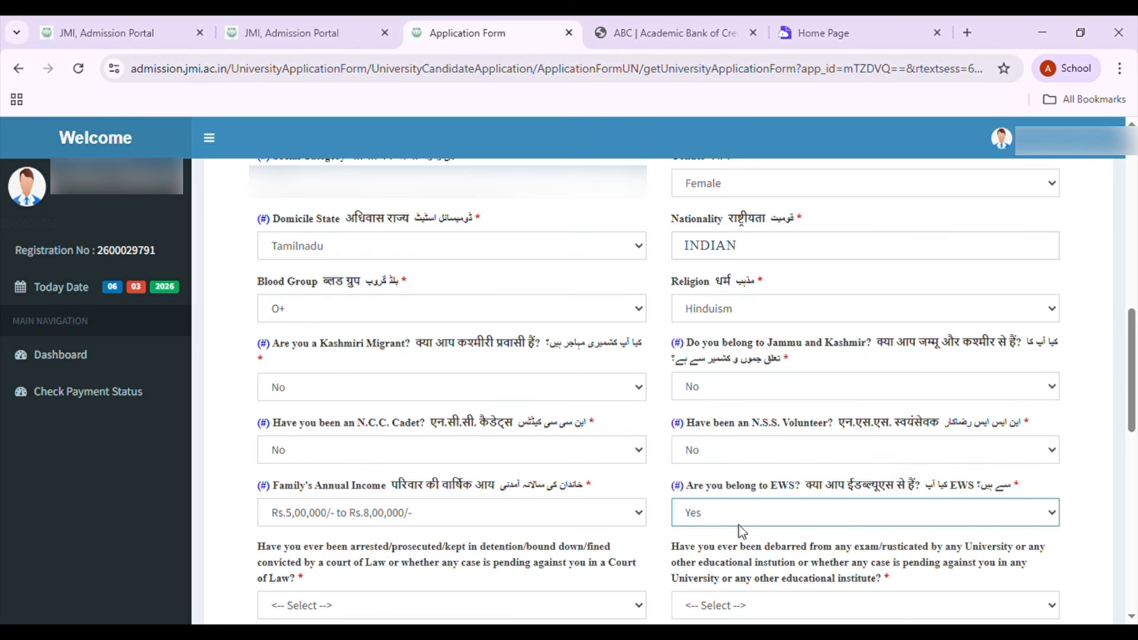
{"action": "left_click", "coordinate": [746, 519]}
{"action": "left_click", "coordinate": [737, 588]}
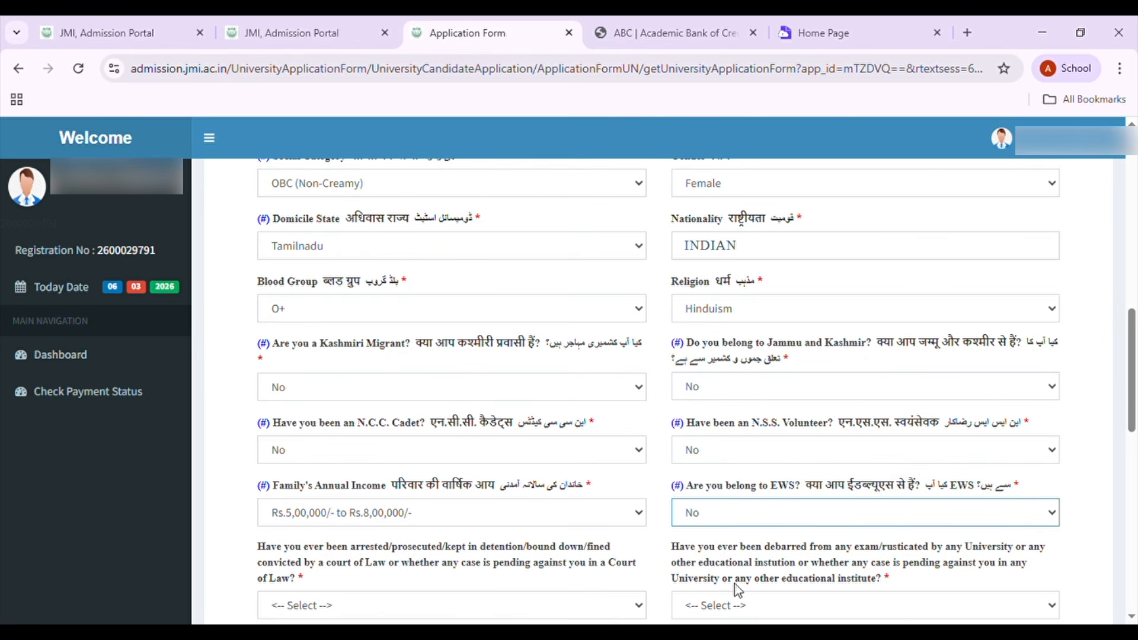
{"action": "scroll", "coordinate": [737, 589], "scroll_direction": "down", "scroll_amount": 3}
{"action": "scroll", "coordinate": [737, 591], "scroll_direction": "down", "scroll_amount": 1}
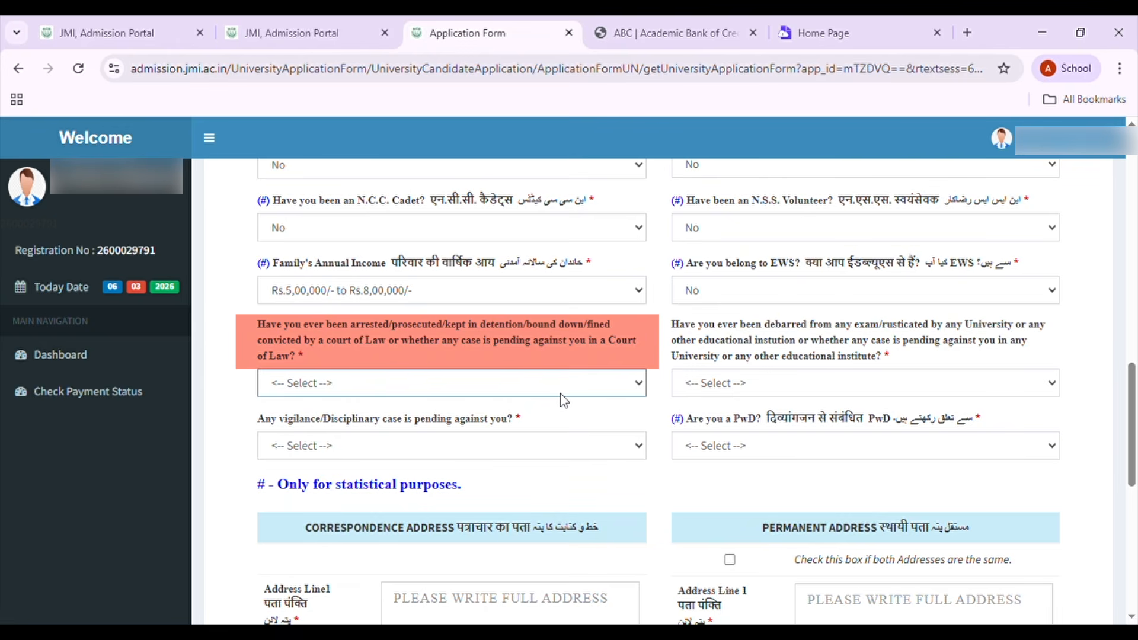
- Answer No to both the arrest/court-case and the debarment/rustication questions
{"action": "left_click", "coordinate": [560, 393]}
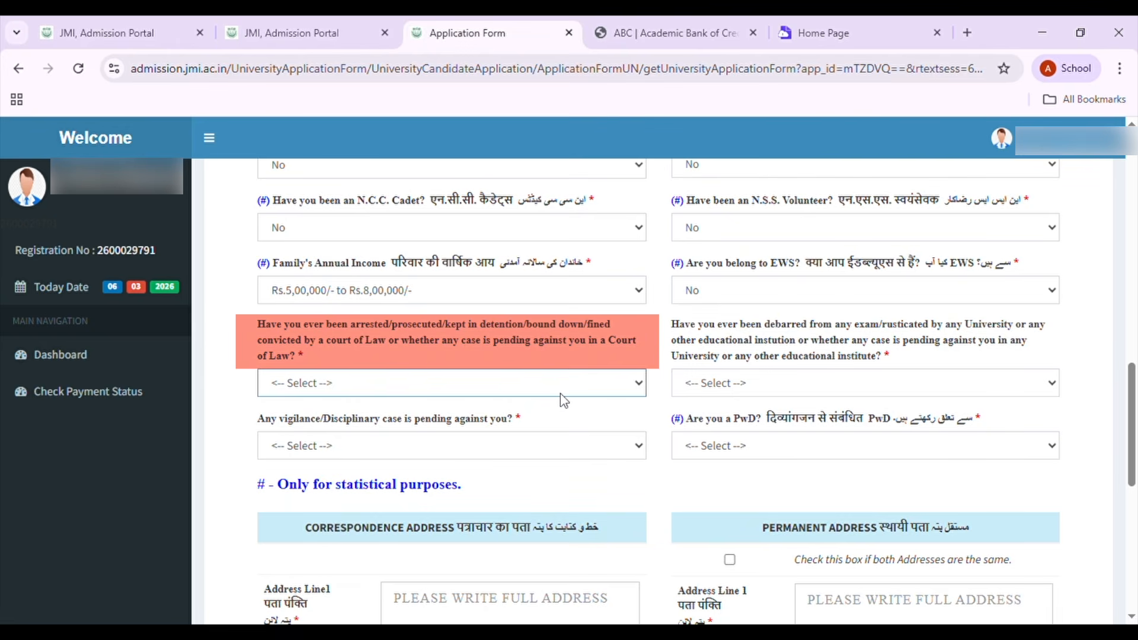
{"action": "left_click", "coordinate": [487, 455]}
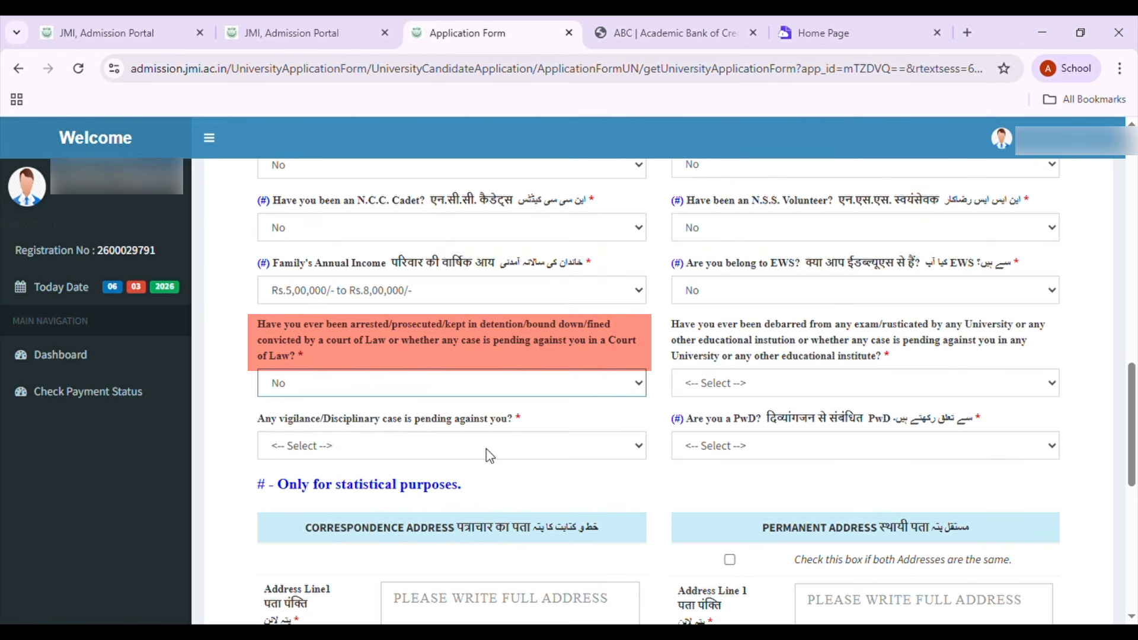
{"action": "left_click", "coordinate": [793, 381]}
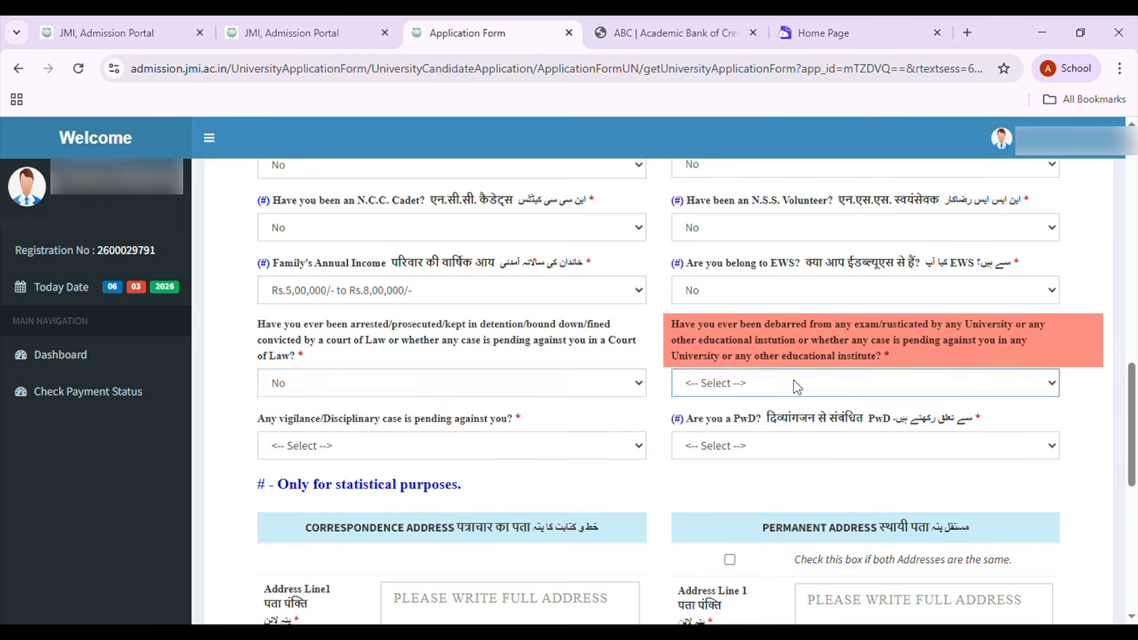
{"action": "key", "text": "n"}
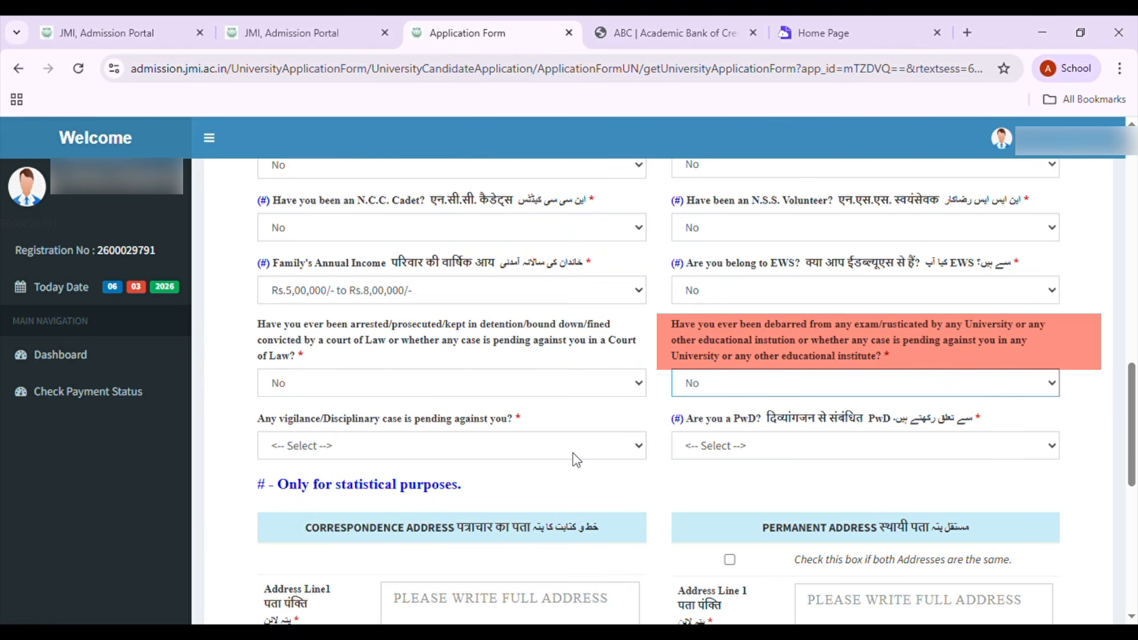
{"action": "key", "text": "Tab"}
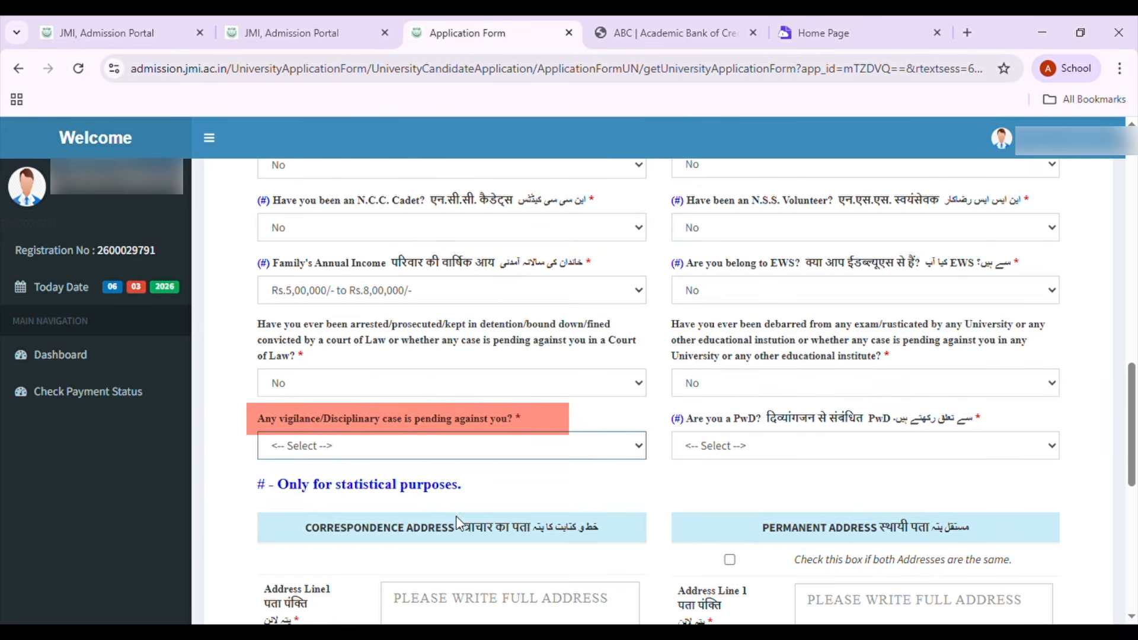
- Answer No to the pending disciplinary case and PwD questions
{"action": "key", "text": "n"}
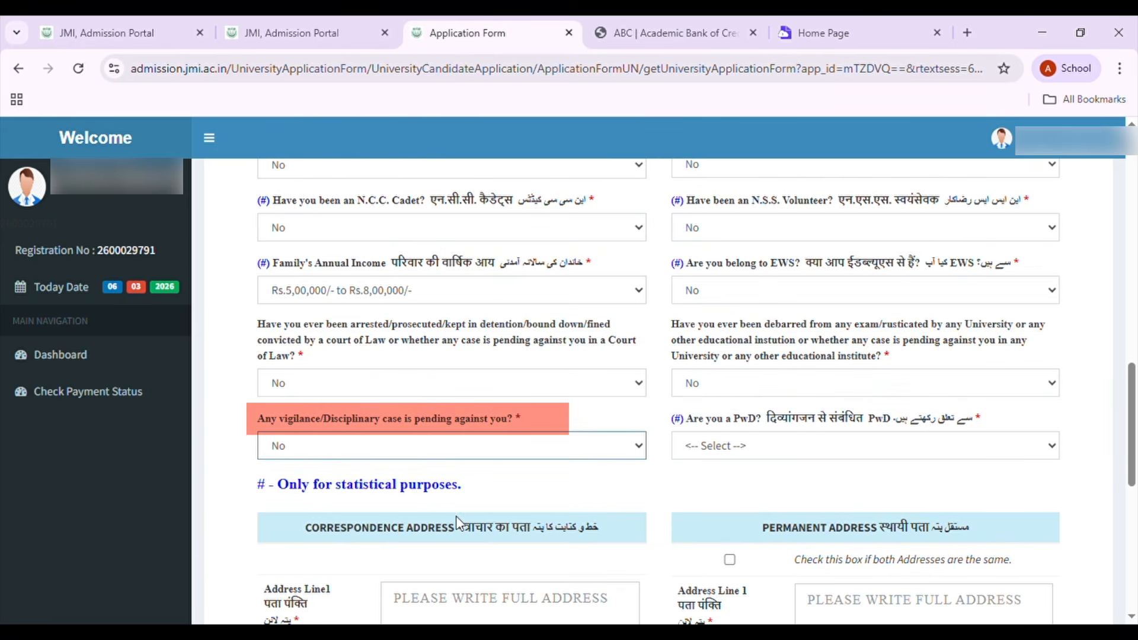
{"action": "left_click", "coordinate": [772, 451]}
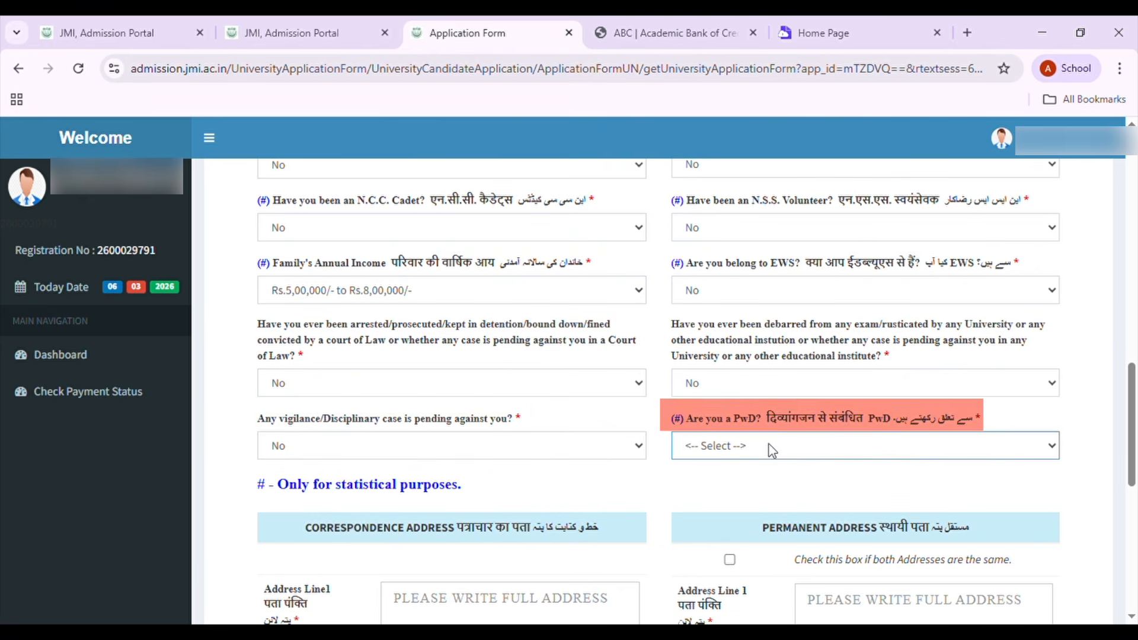
{"action": "left_click", "coordinate": [748, 497]}
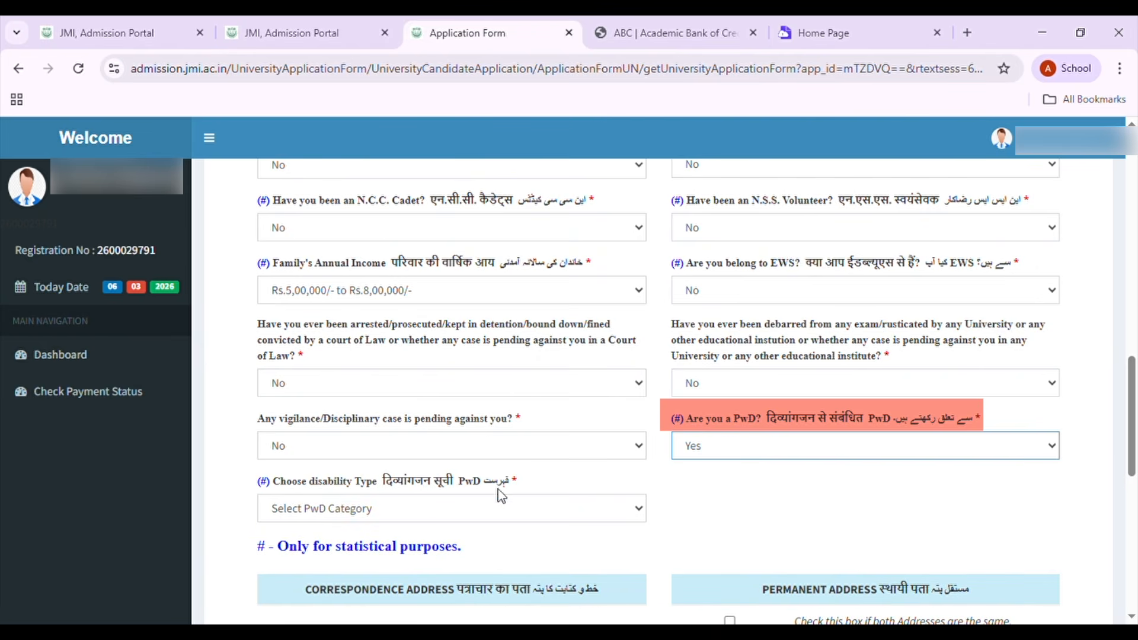
{"action": "left_click", "coordinate": [507, 516]}
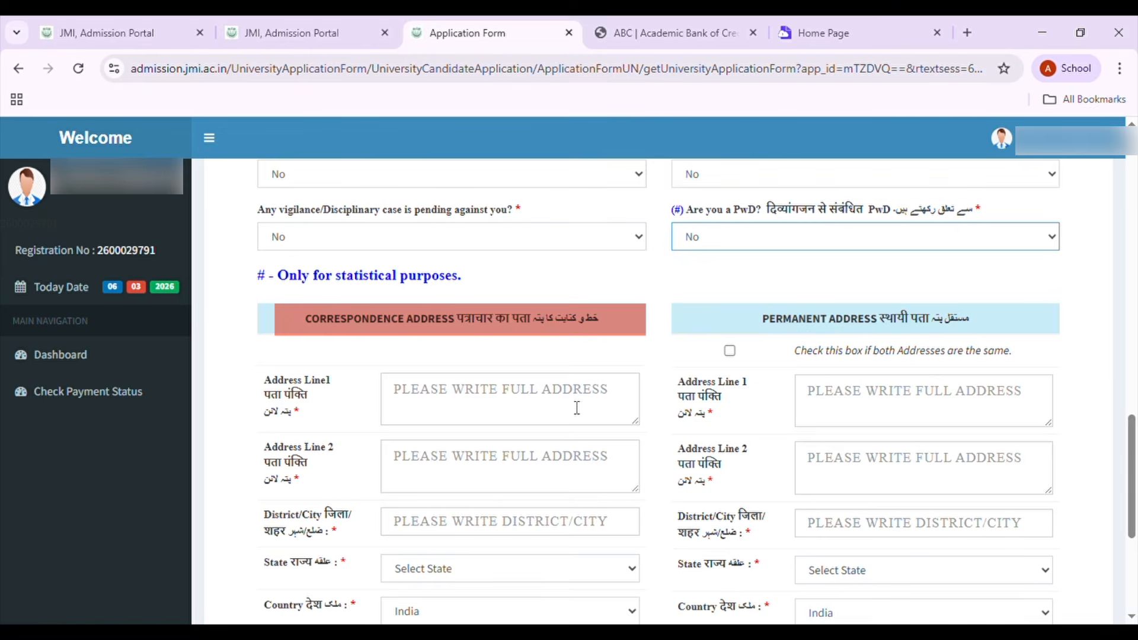
- Fill the correspondence address with city CHENNAI, state Tamilnadu and pin code 600012
{"action": "left_click", "coordinate": [576, 407]}
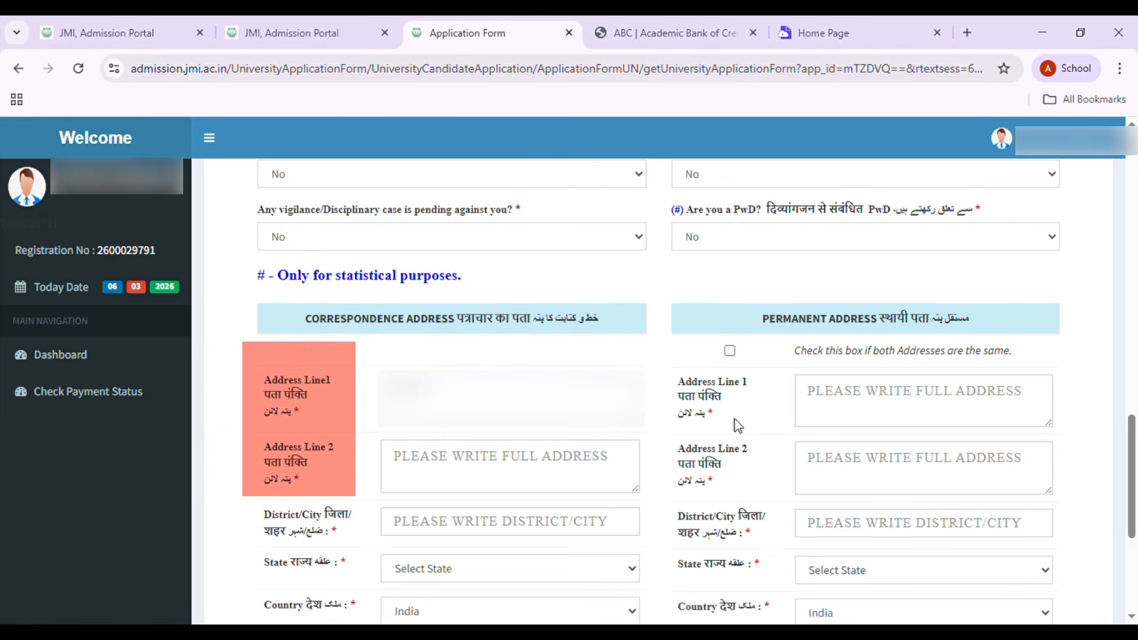
{"action": "left_click", "coordinate": [498, 468]}
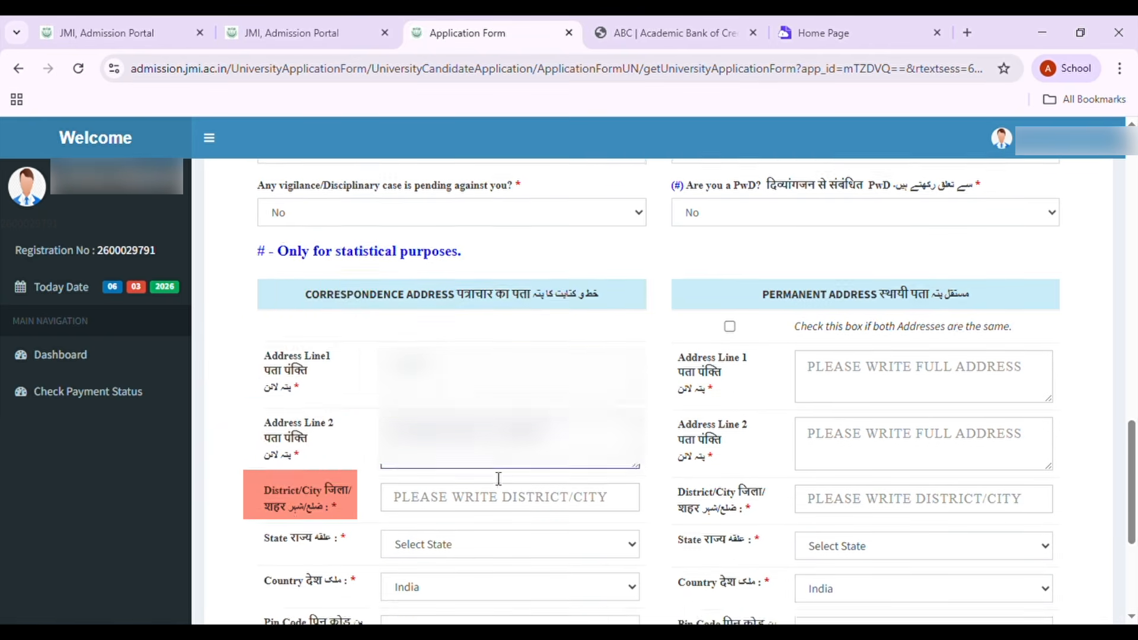
{"action": "scroll", "coordinate": [498, 475], "scroll_direction": "down", "scroll_amount": 3}
{"action": "left_click", "coordinate": [528, 354]}
{"action": "type", "text": "CHENNAI"}
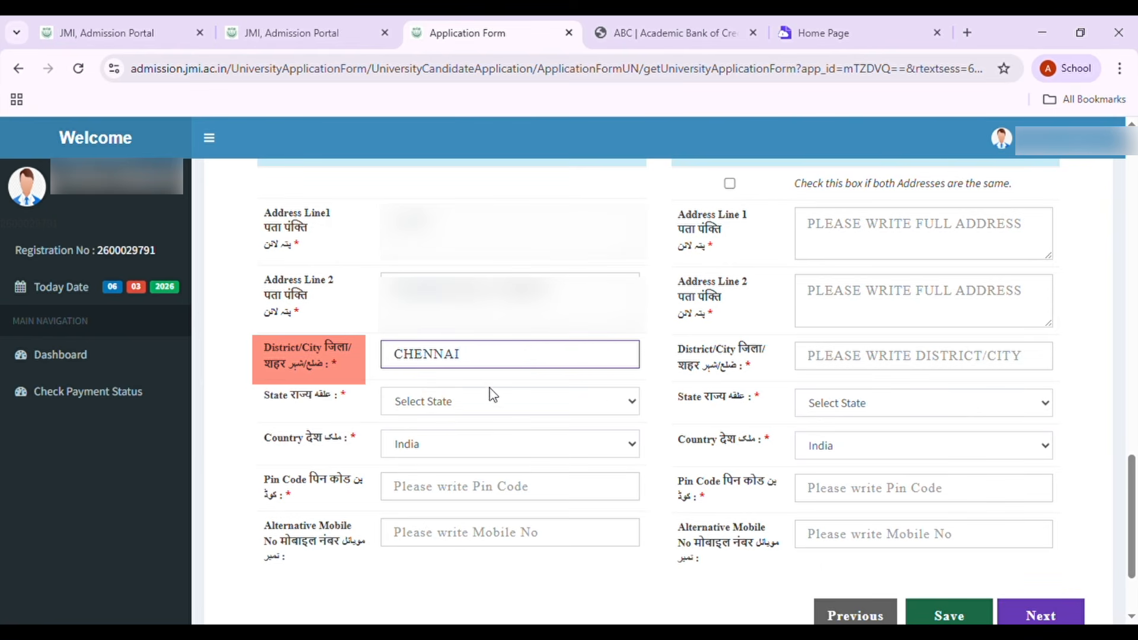
{"action": "key", "text": "Tab"}
{"action": "key", "text": "t"}
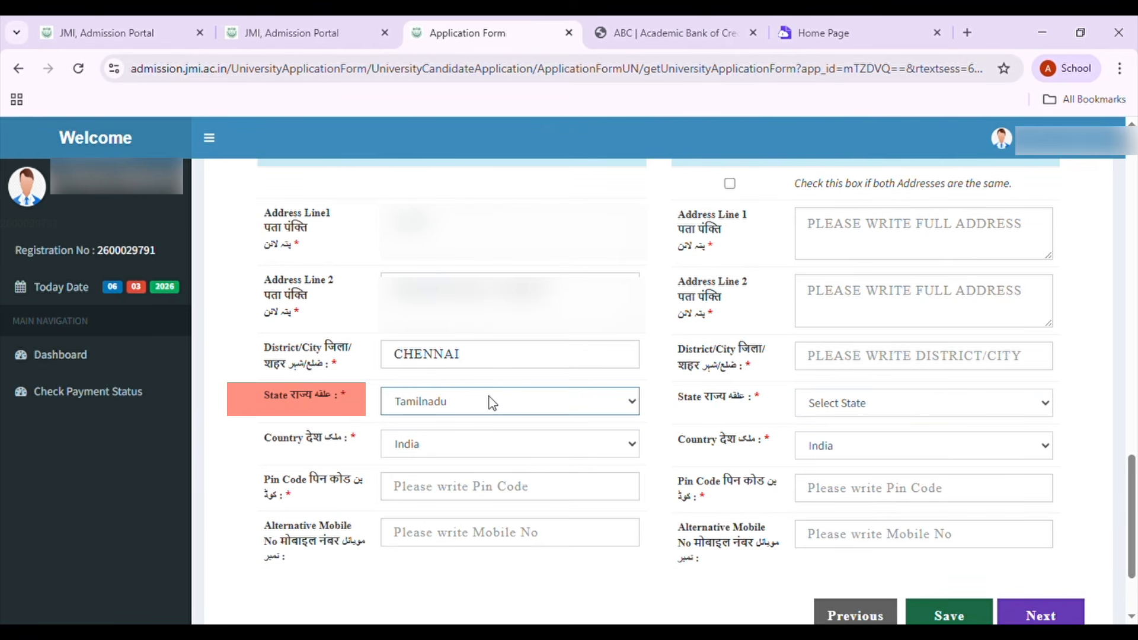
{"action": "left_click", "coordinate": [478, 485]}
{"action": "type", "text": "60001"}
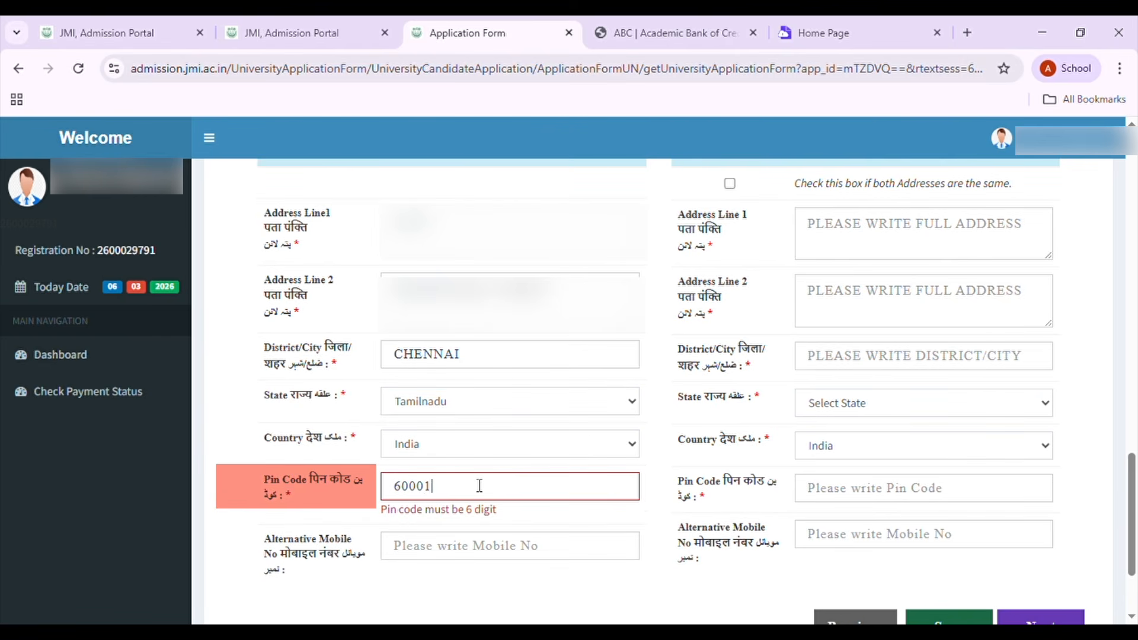
{"action": "type", "text": "2"}
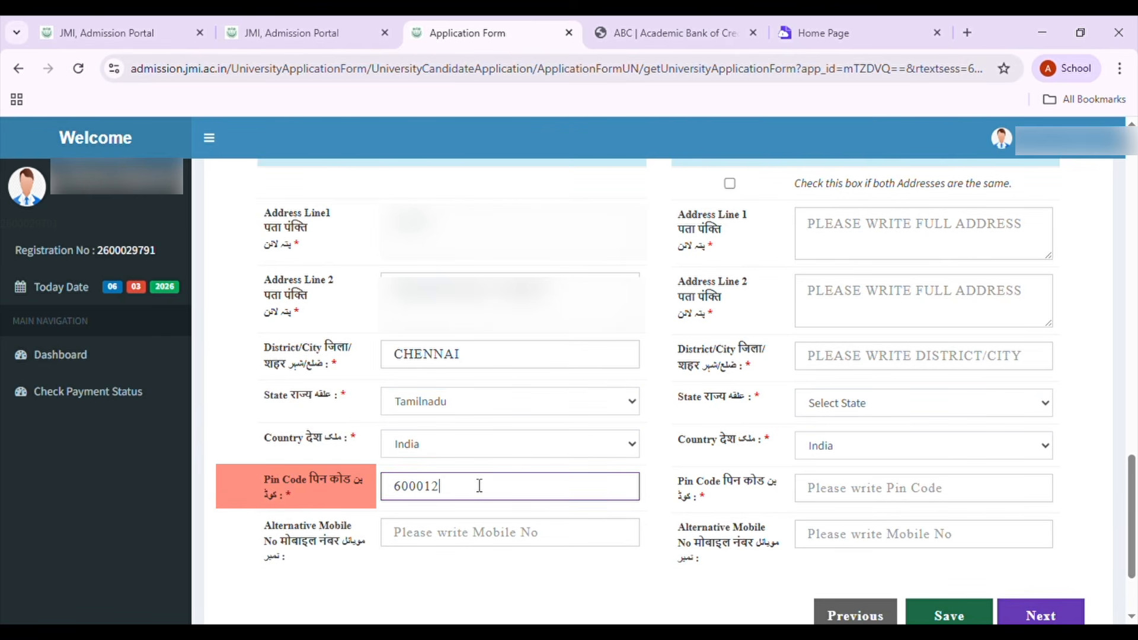
- Tick the box so the permanent address copies the correspondence address
{"action": "left_click", "coordinate": [464, 530]}
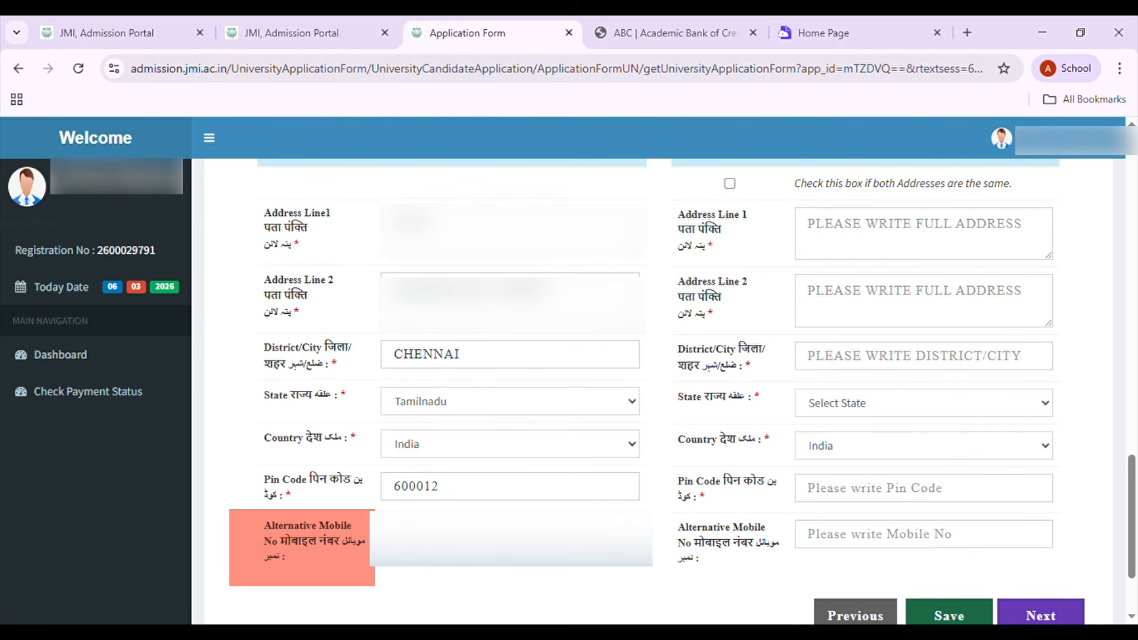
{"action": "scroll", "coordinate": [732, 325], "scroll_direction": "up", "scroll_amount": 2}
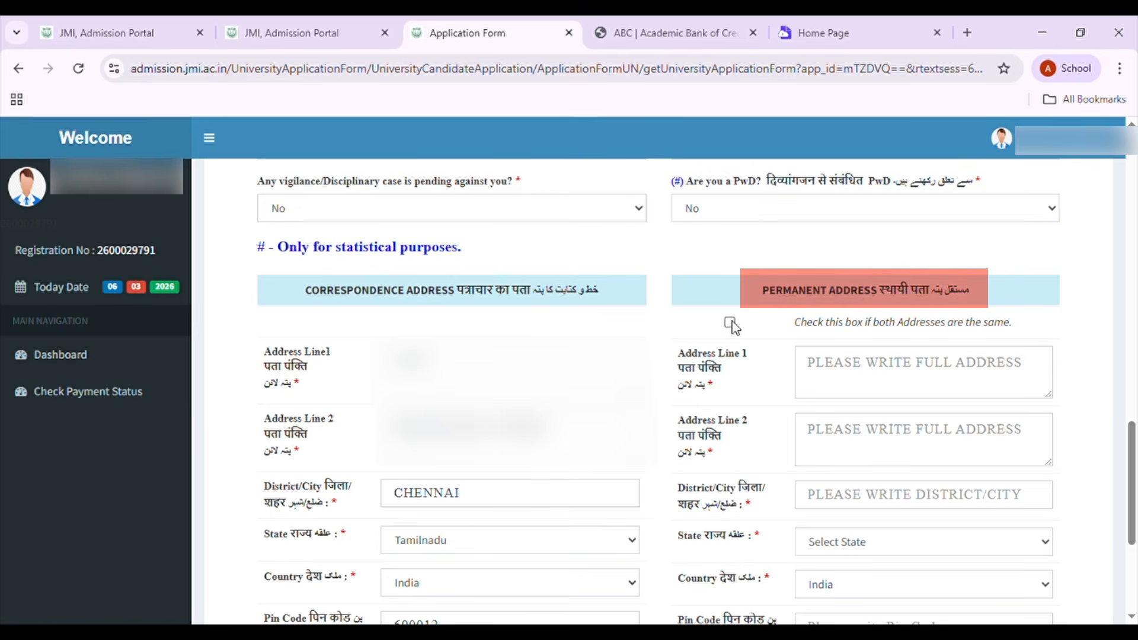
{"action": "left_click", "coordinate": [731, 323]}
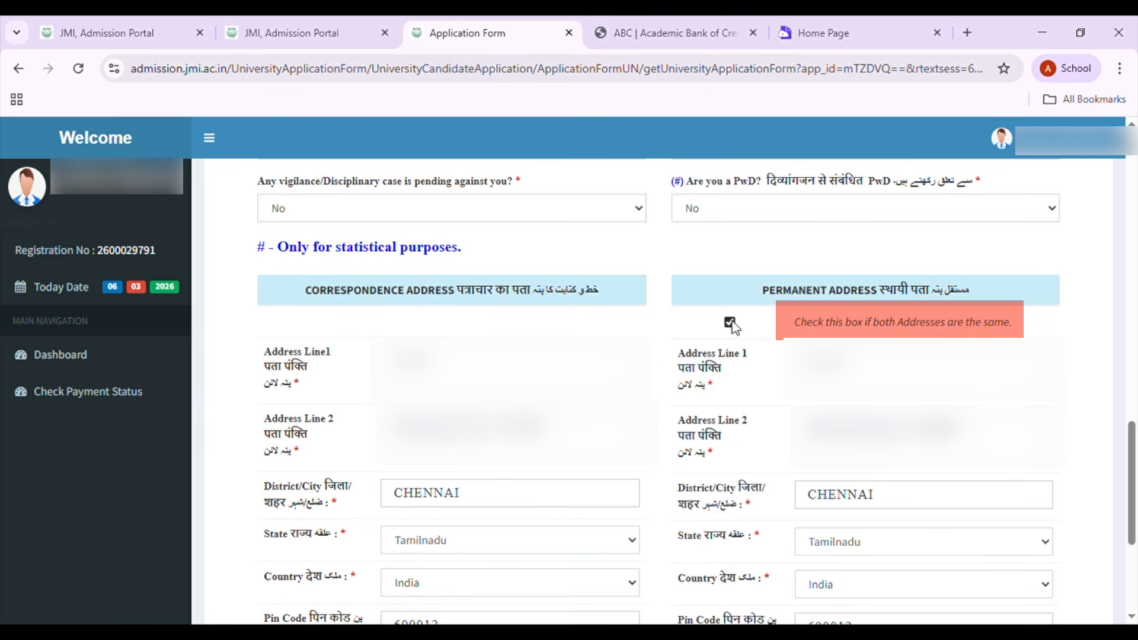
{"action": "scroll", "coordinate": [945, 386], "scroll_direction": "down", "scroll_amount": 5}
- Add an Inter./Sr. qualification 'HIGHER SECONDARY' from 'BOARD OF SECONDARY EDUCATION'
{"action": "left_click", "coordinate": [1061, 500]}
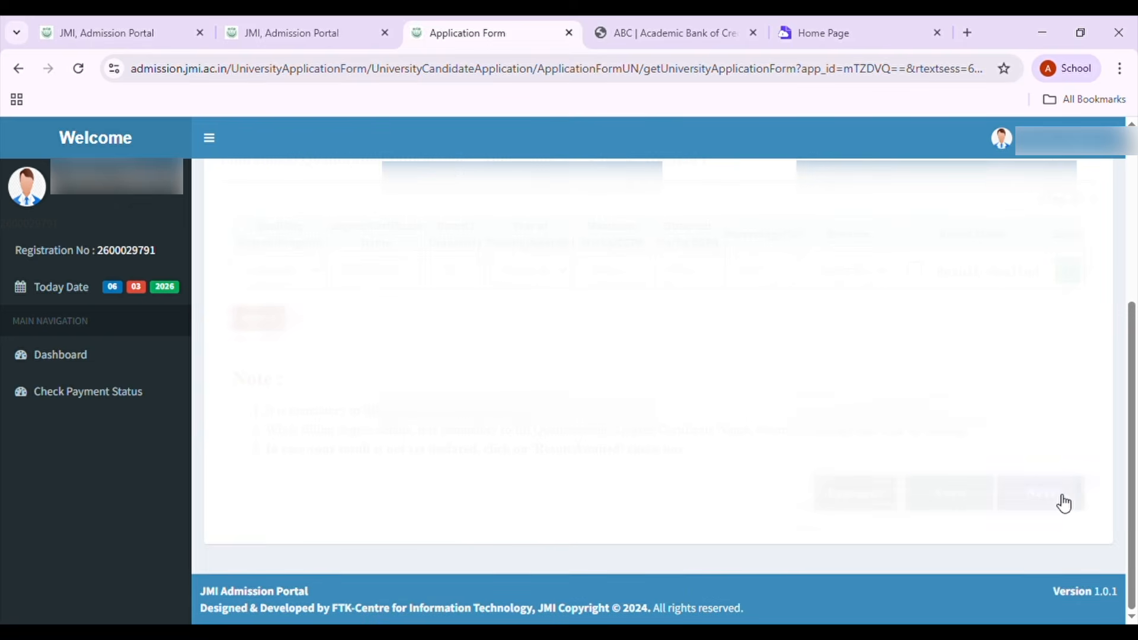
{"action": "scroll", "coordinate": [1062, 500], "scroll_direction": "up", "scroll_amount": 3}
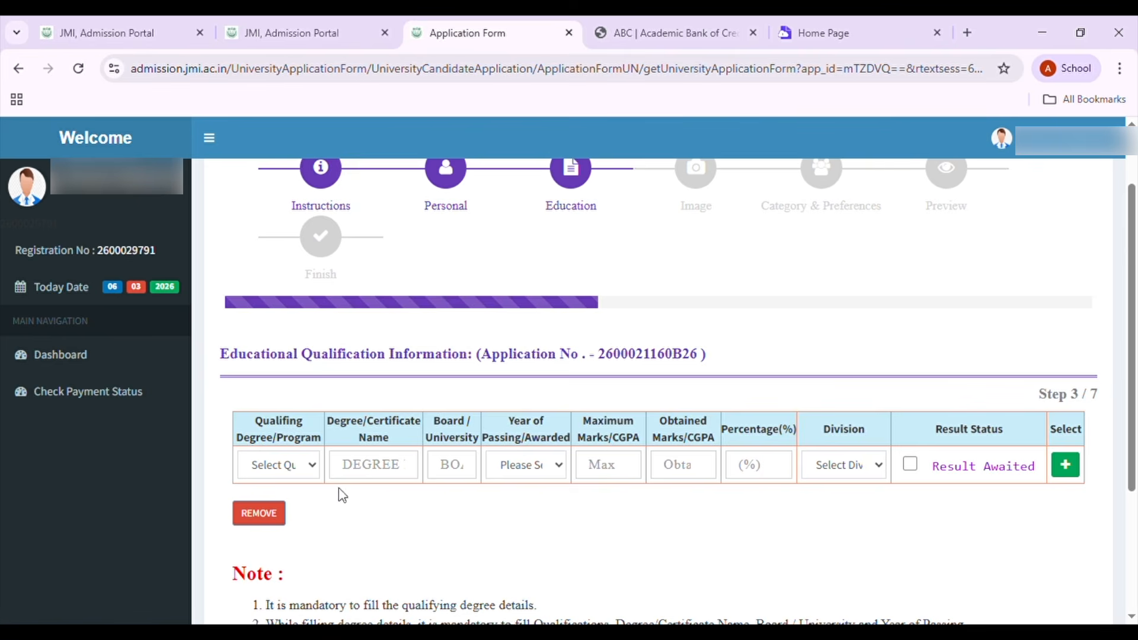
{"action": "left_click", "coordinate": [309, 466]}
{"action": "left_click", "coordinate": [290, 540]}
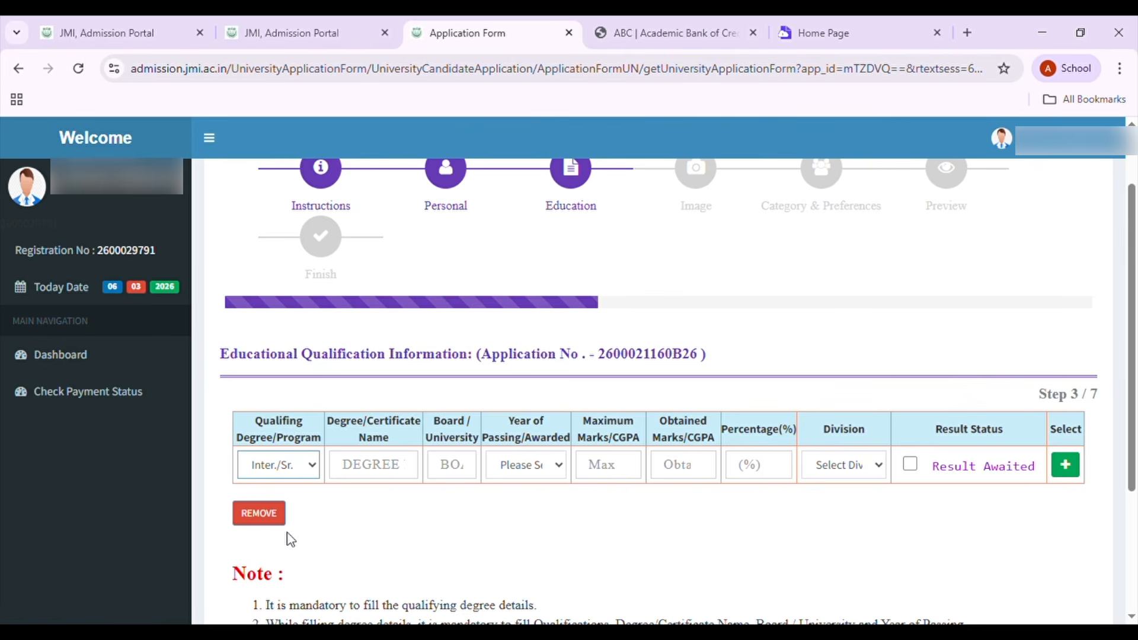
{"action": "left_click", "coordinate": [381, 471]}
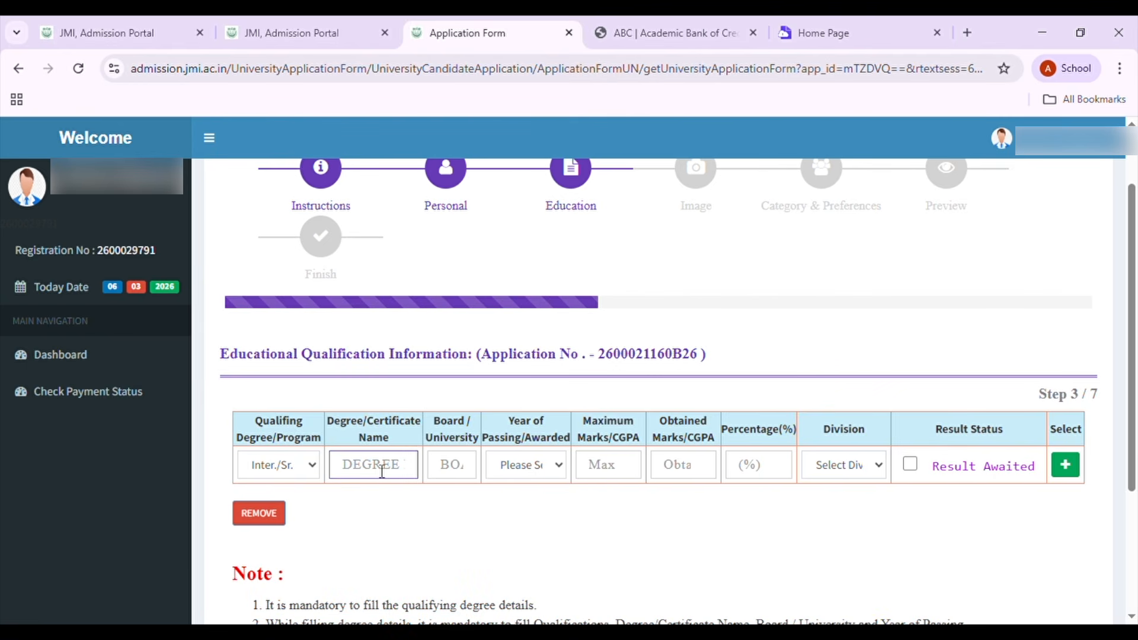
{"action": "type", "text": "HIGHER SECONDARY"}
{"action": "left_click", "coordinate": [446, 468]}
{"action": "type", "text": "BO"}
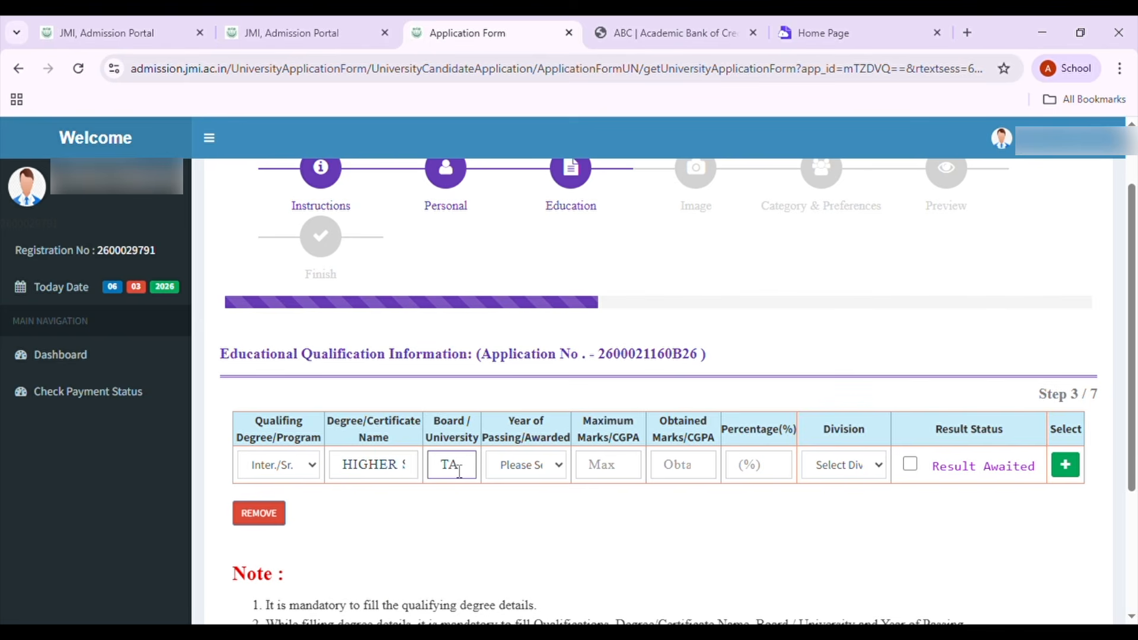
{"action": "type", "text": "ARD OF SECONDARY EDUCATION"}
- Set the passing year to 2026, tick Result Awaited, and continue to image upload
{"action": "key", "text": "Tab"}
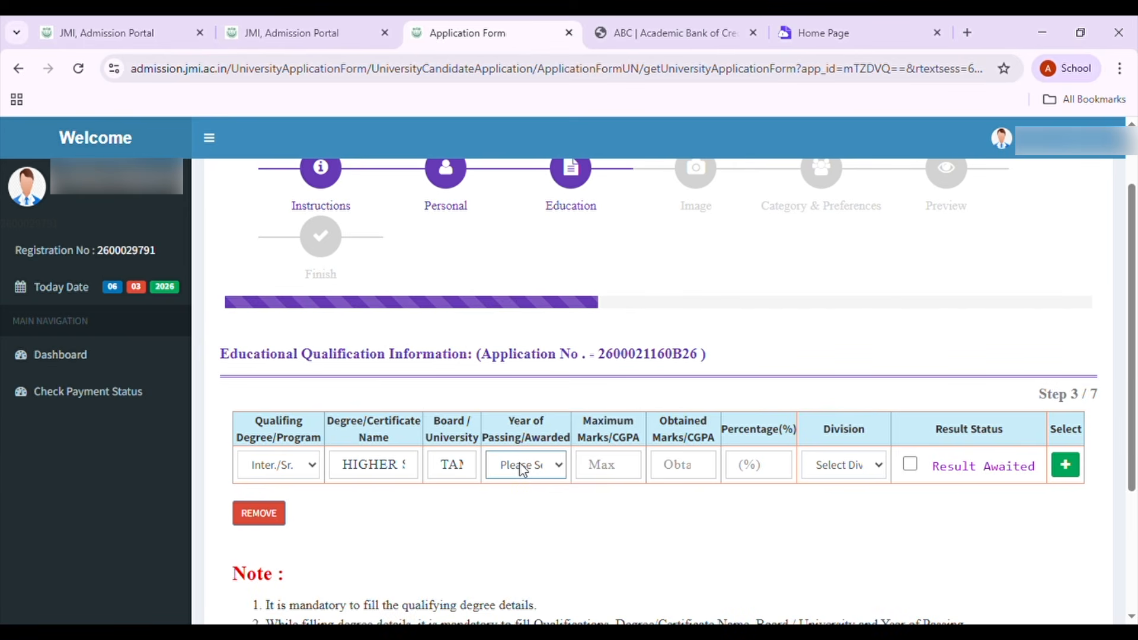
{"action": "left_click", "coordinate": [542, 53]}
{"action": "key", "text": "Tab"}
{"action": "left_click", "coordinate": [912, 468]}
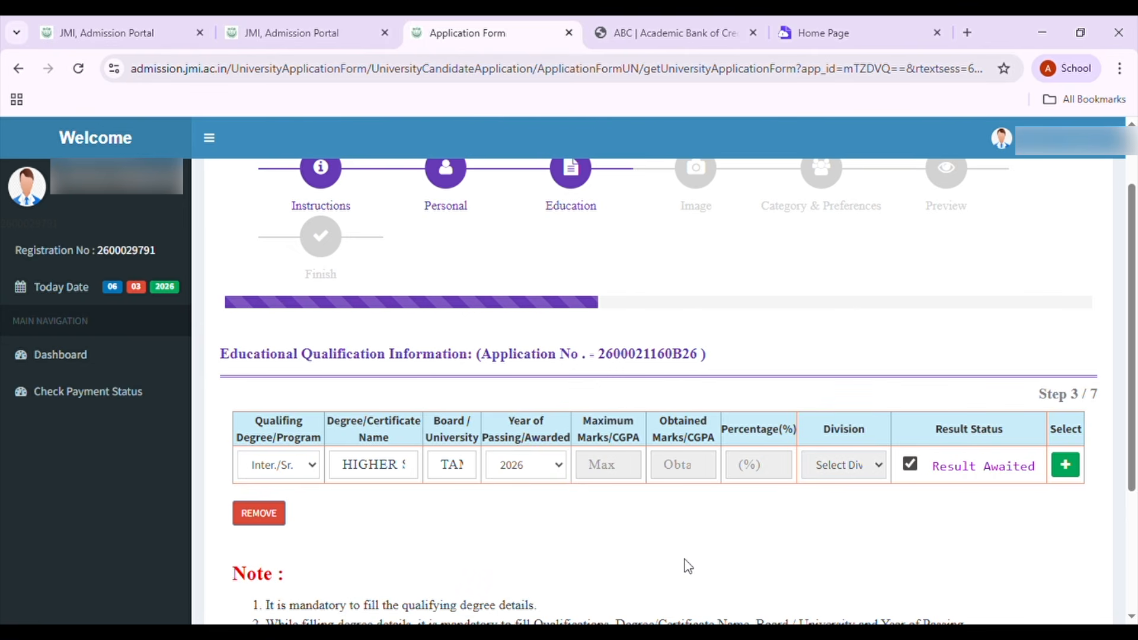
{"action": "scroll", "coordinate": [688, 566], "scroll_direction": "down", "scroll_amount": 3}
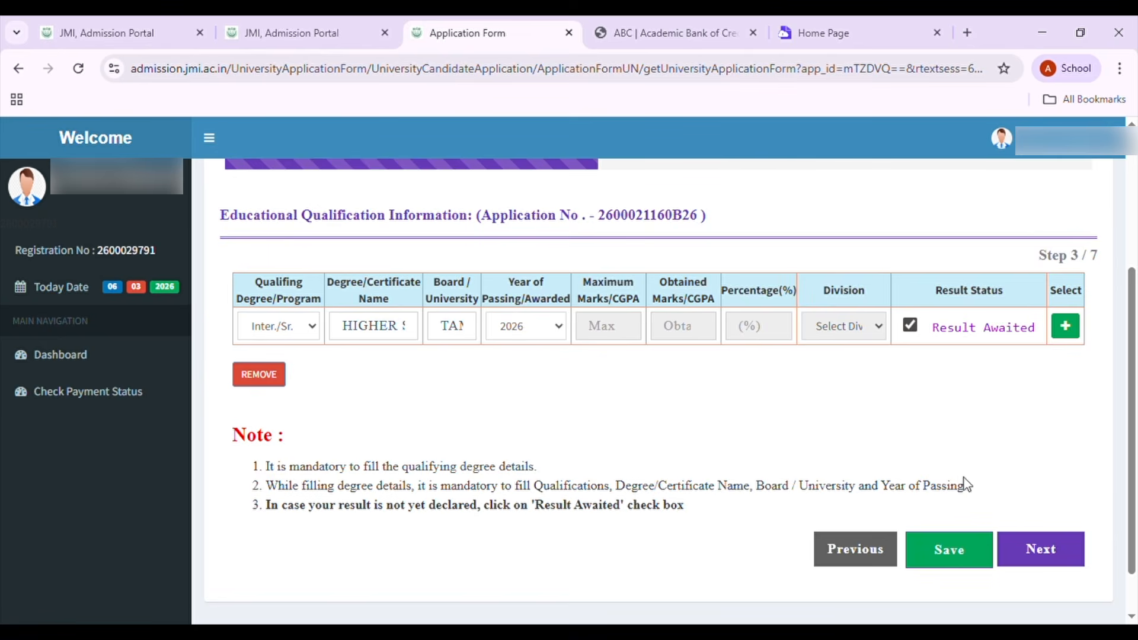
{"action": "left_click", "coordinate": [1033, 549]}
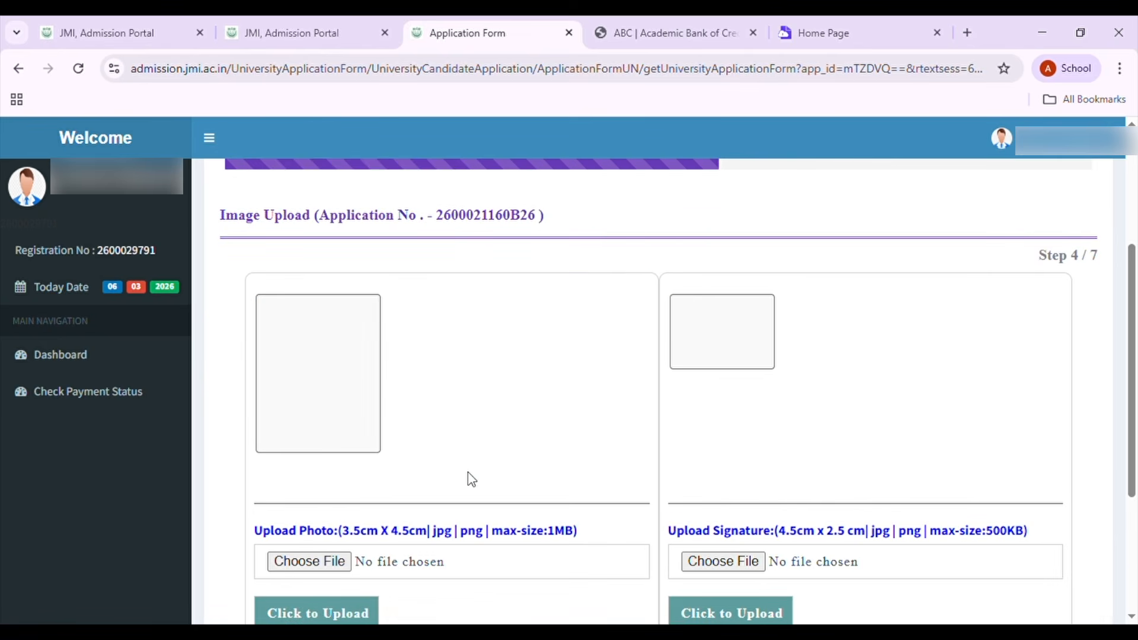
- Upload the photo and signature images and advance to Category & Preferences
{"action": "left_click", "coordinate": [313, 564]}
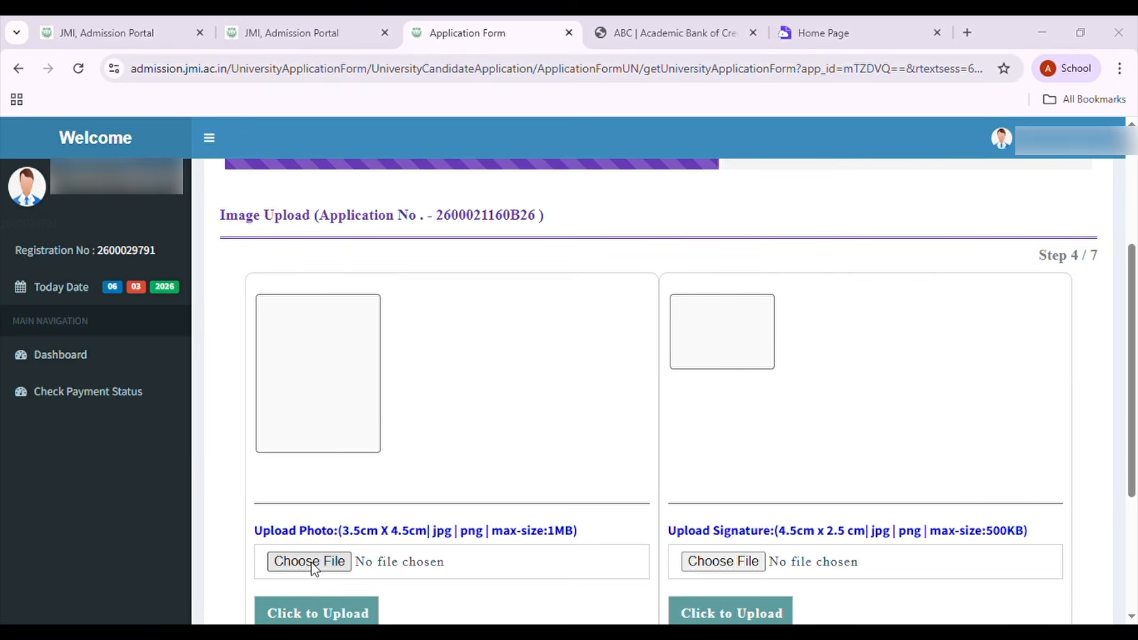
{"action": "left_click", "coordinate": [327, 545]}
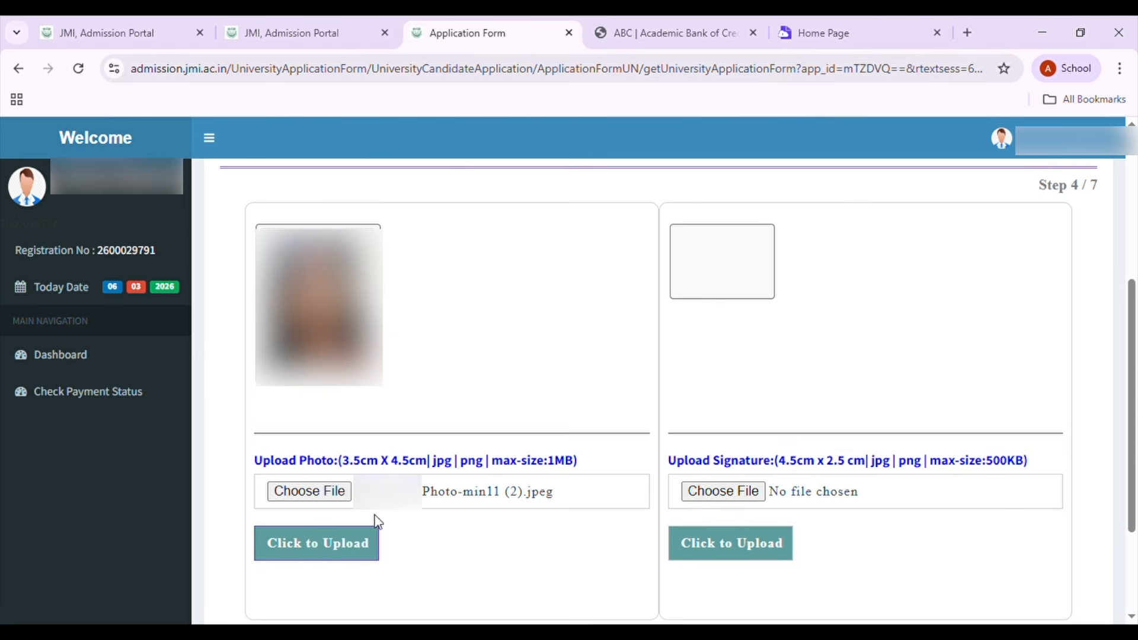
{"action": "left_click", "coordinate": [715, 497]}
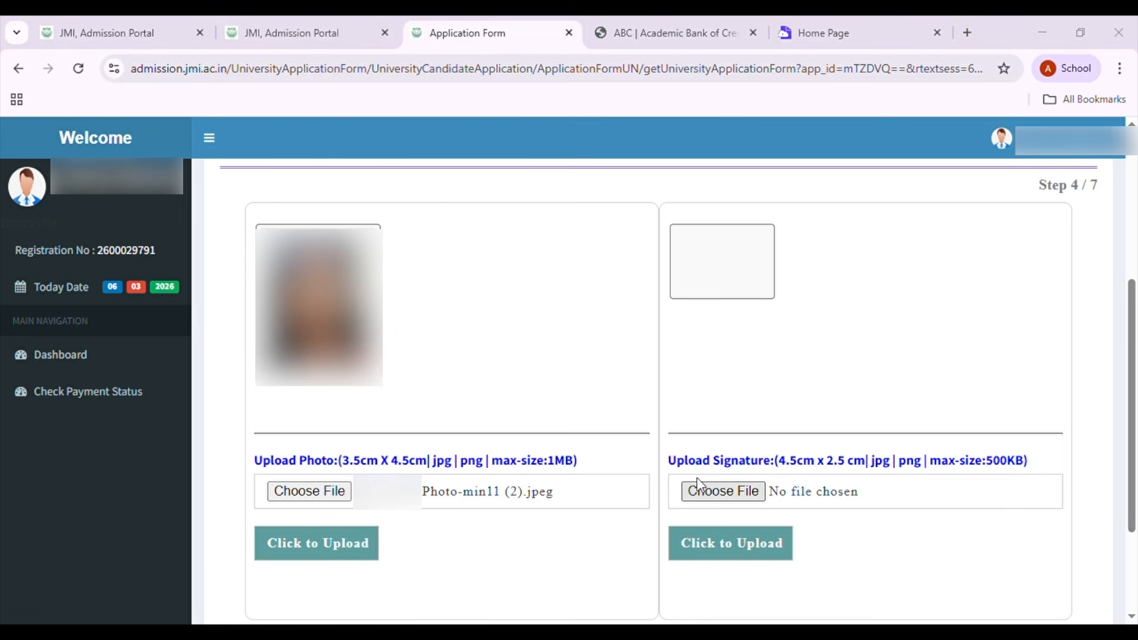
{"action": "double_click", "coordinate": [308, 206]}
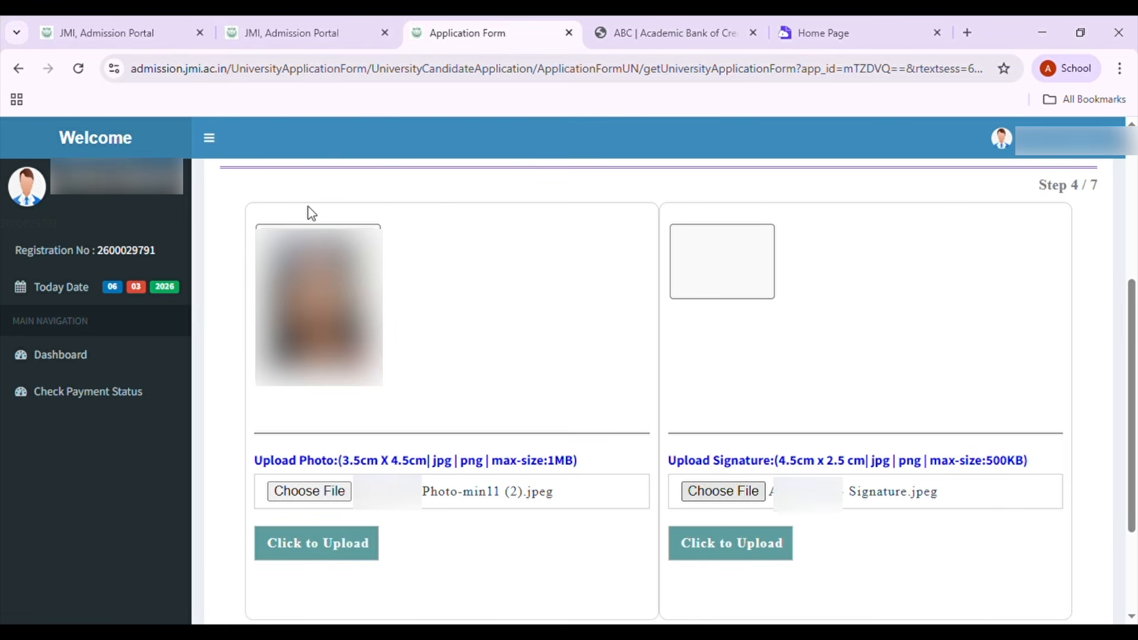
{"action": "left_click", "coordinate": [717, 547]}
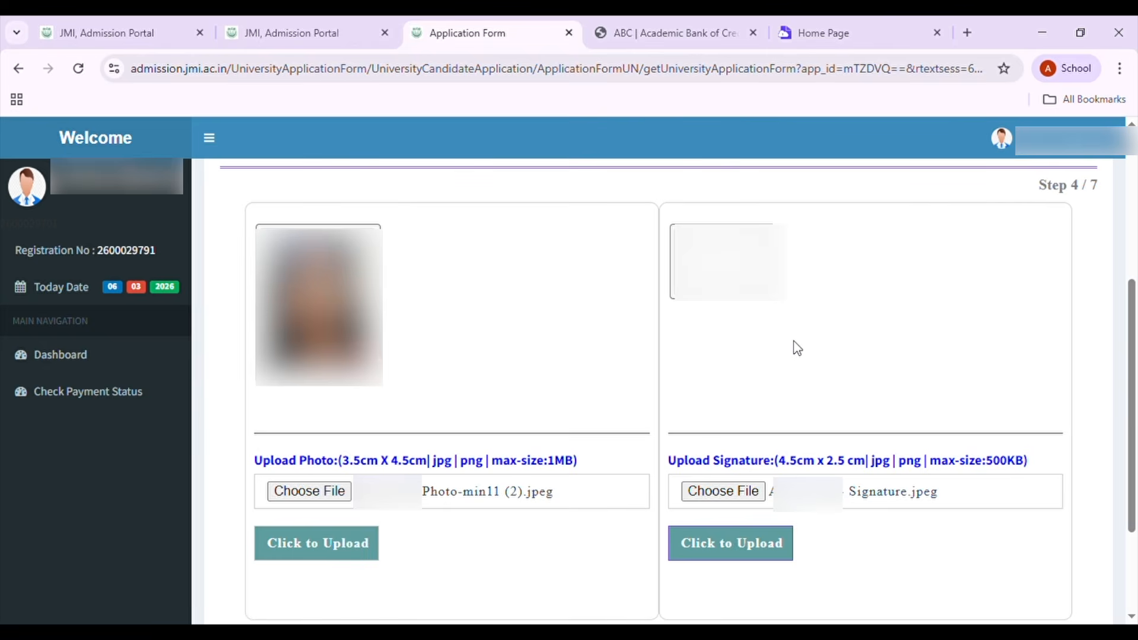
{"action": "scroll", "coordinate": [798, 348], "scroll_direction": "down", "scroll_amount": 3}
{"action": "left_click", "coordinate": [1036, 490]}
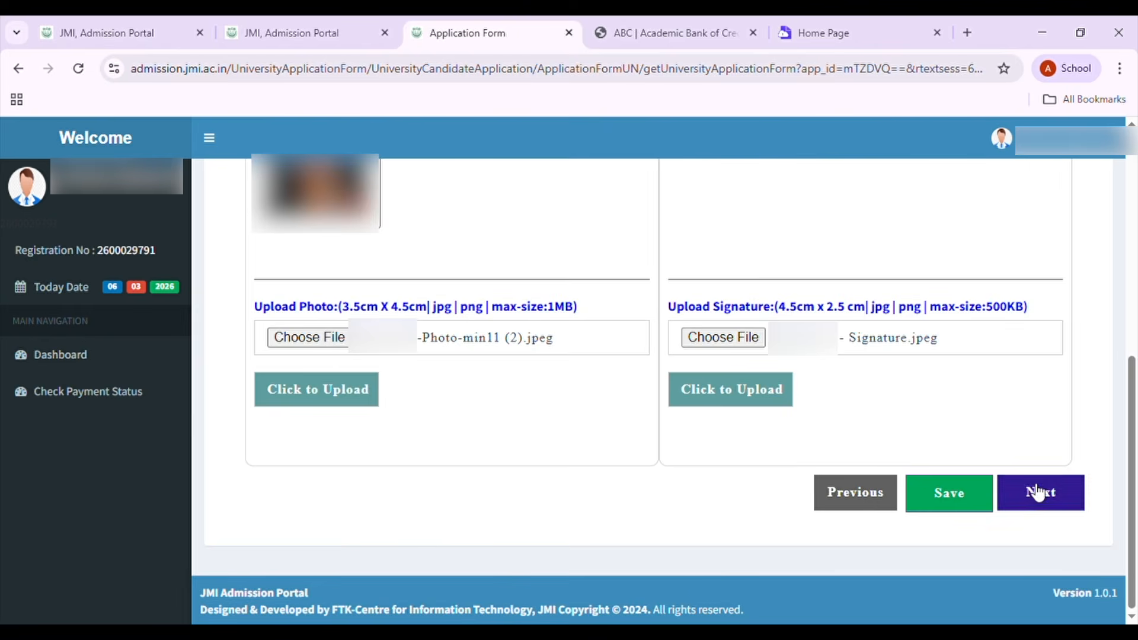
{"action": "scroll", "coordinate": [746, 348], "scroll_direction": "up", "scroll_amount": 3}
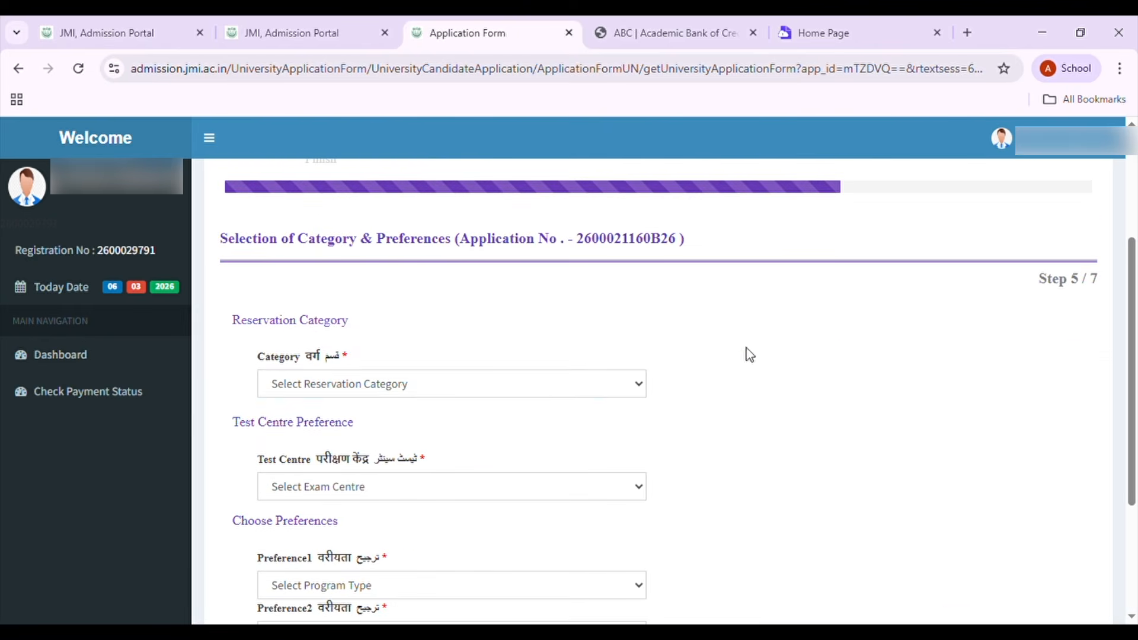
- Choose the reservation category, test centre Calicut, and preferences B.A. LL.B (Hons.) and Self Financed
{"action": "left_click", "coordinate": [605, 393]}
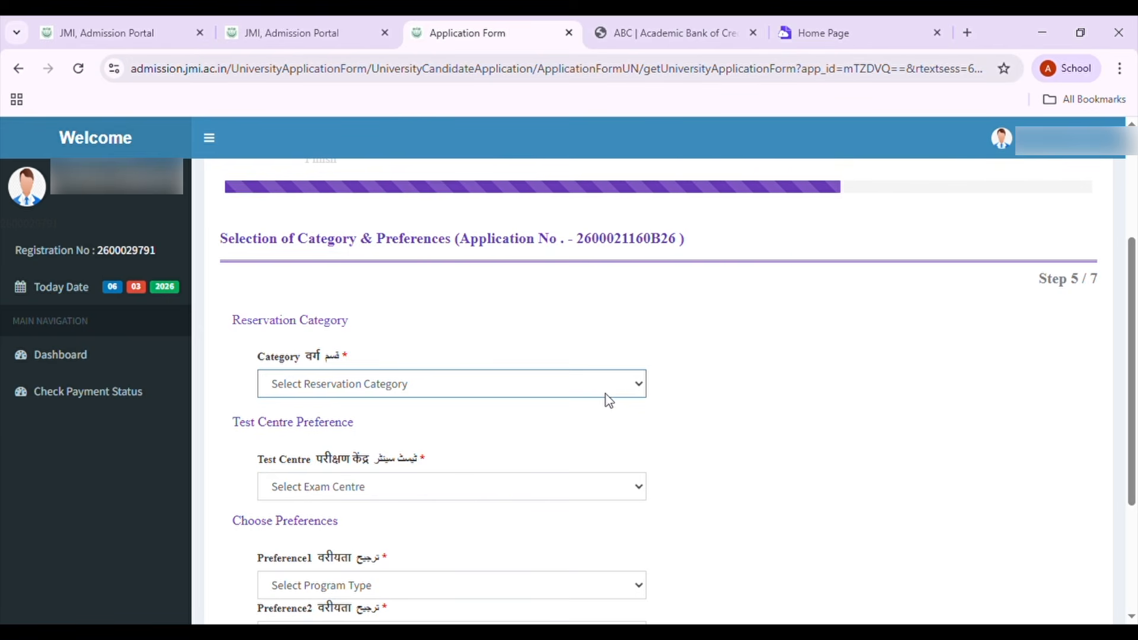
{"action": "left_click", "coordinate": [591, 434]}
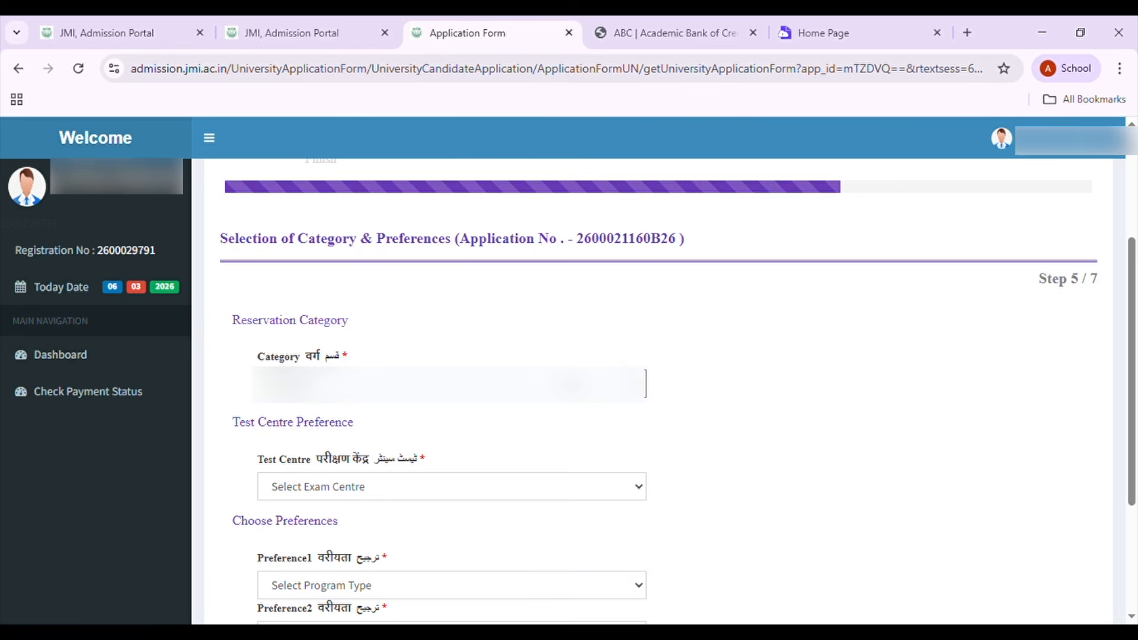
{"action": "left_click", "coordinate": [420, 203]}
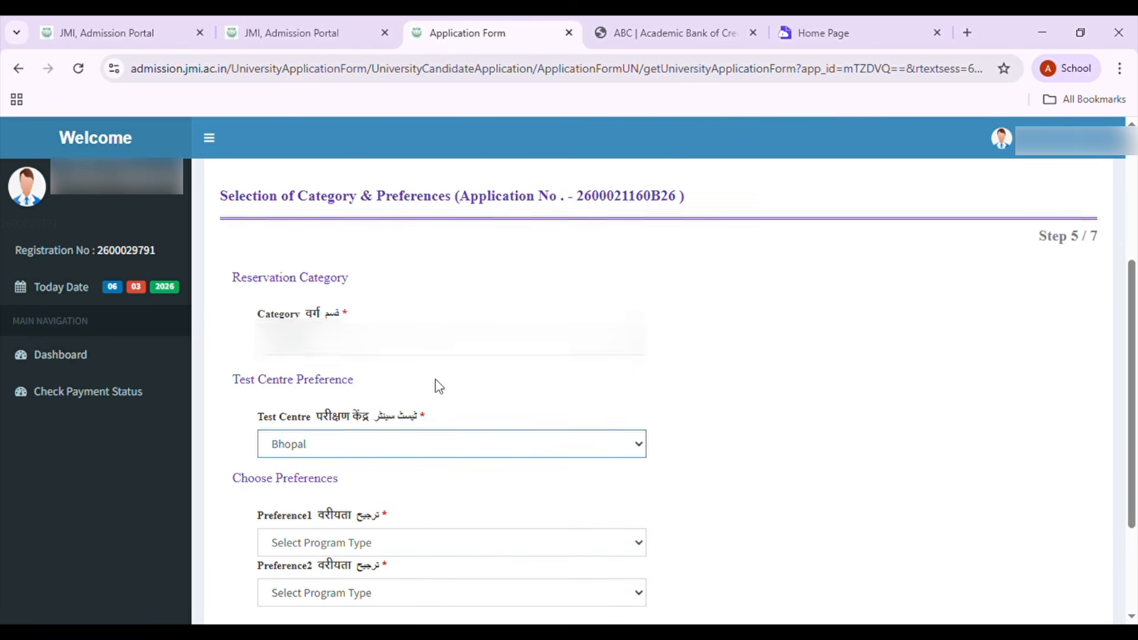
{"action": "scroll", "coordinate": [439, 386], "scroll_direction": "down", "scroll_amount": 2}
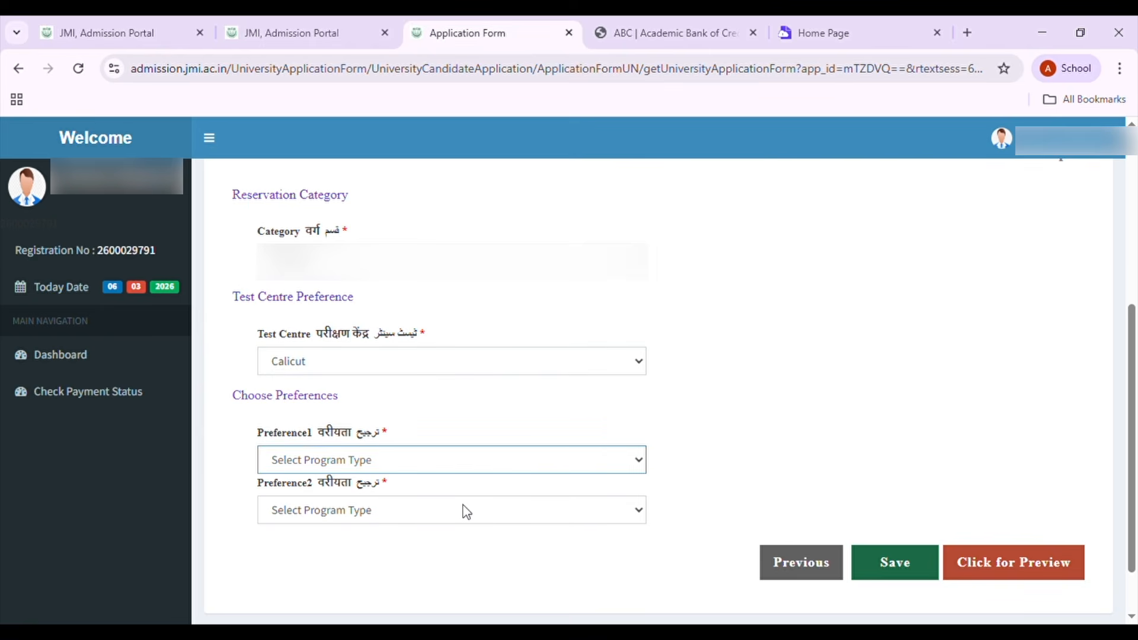
{"action": "key", "text": "Down"}
{"action": "key", "text": "Tab"}
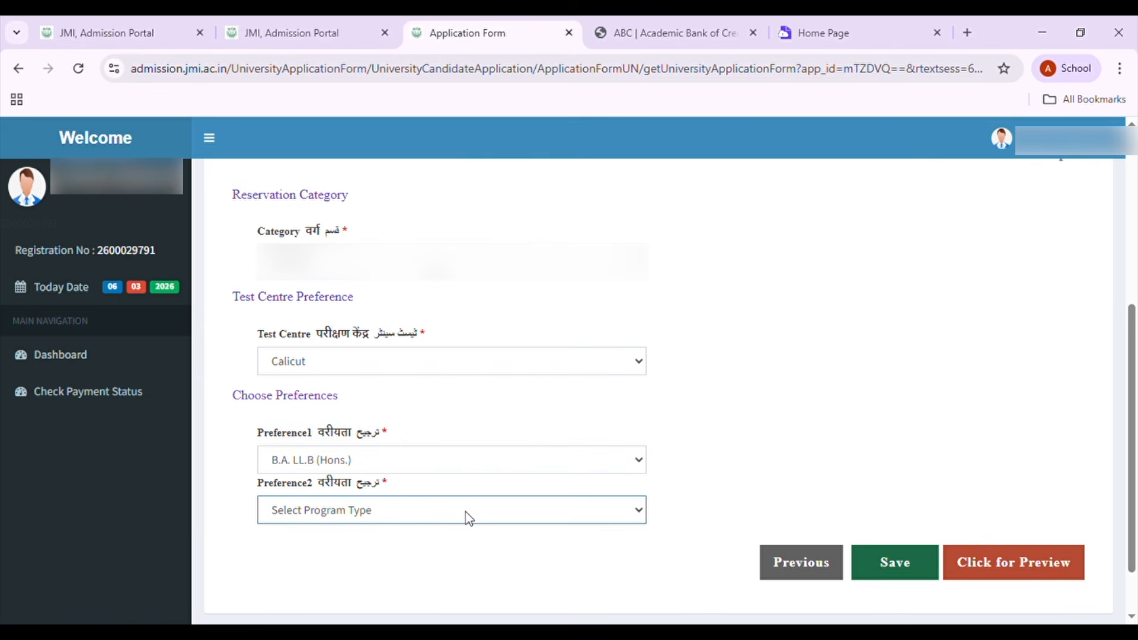
{"action": "key", "text": "Down"}
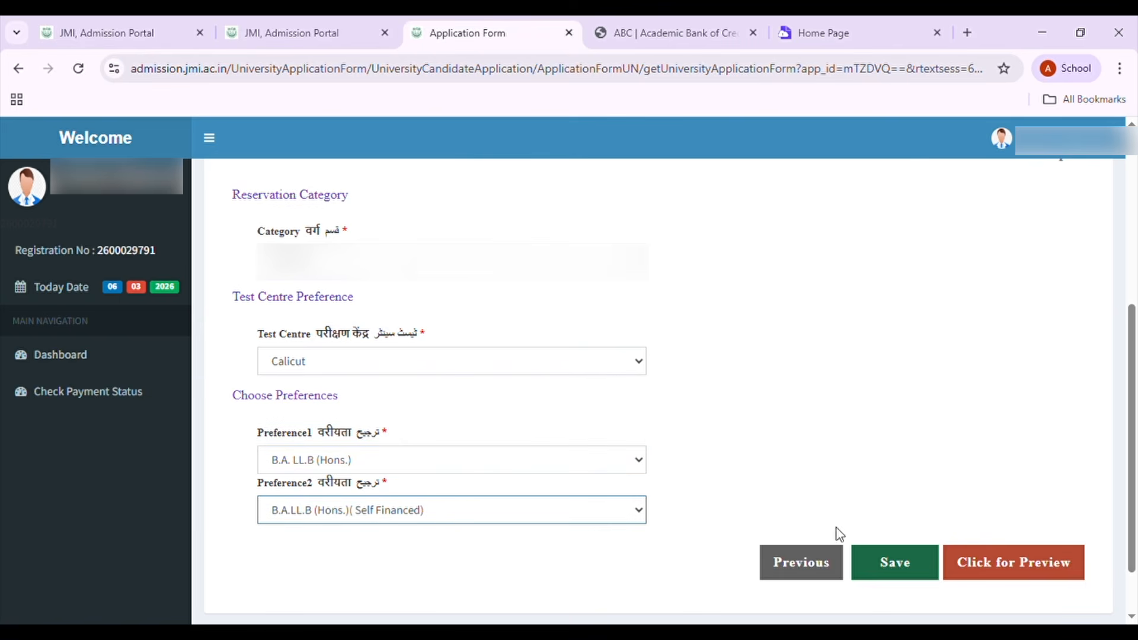
- Save and confirm the category and preference choices, then request the application preview
{"action": "left_click", "coordinate": [894, 560]}
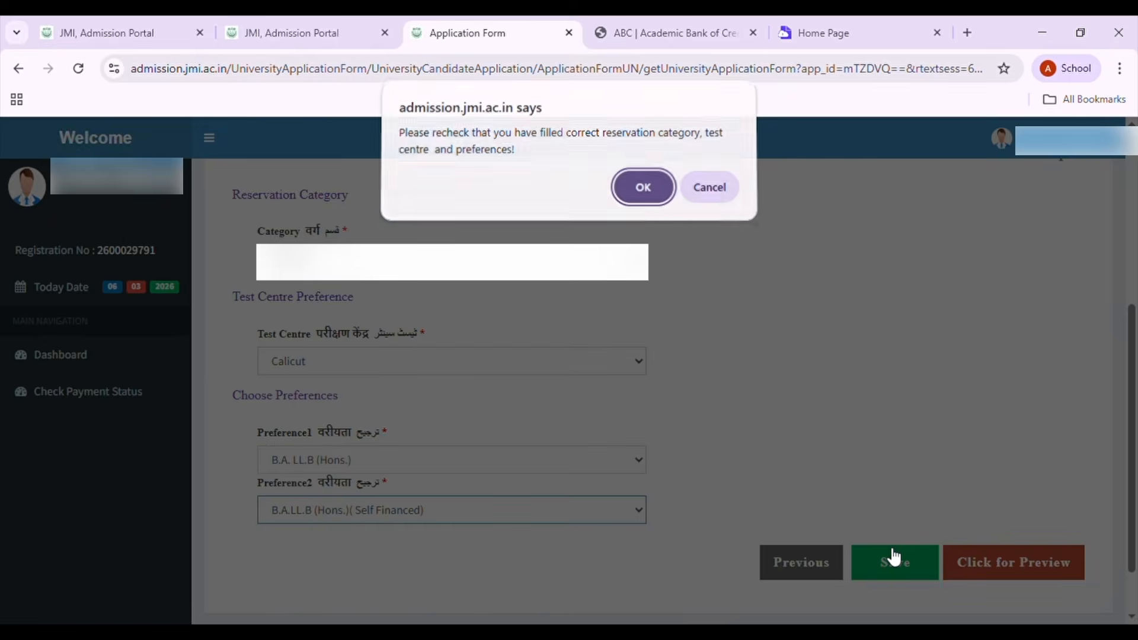
{"action": "left_click", "coordinate": [653, 185]}
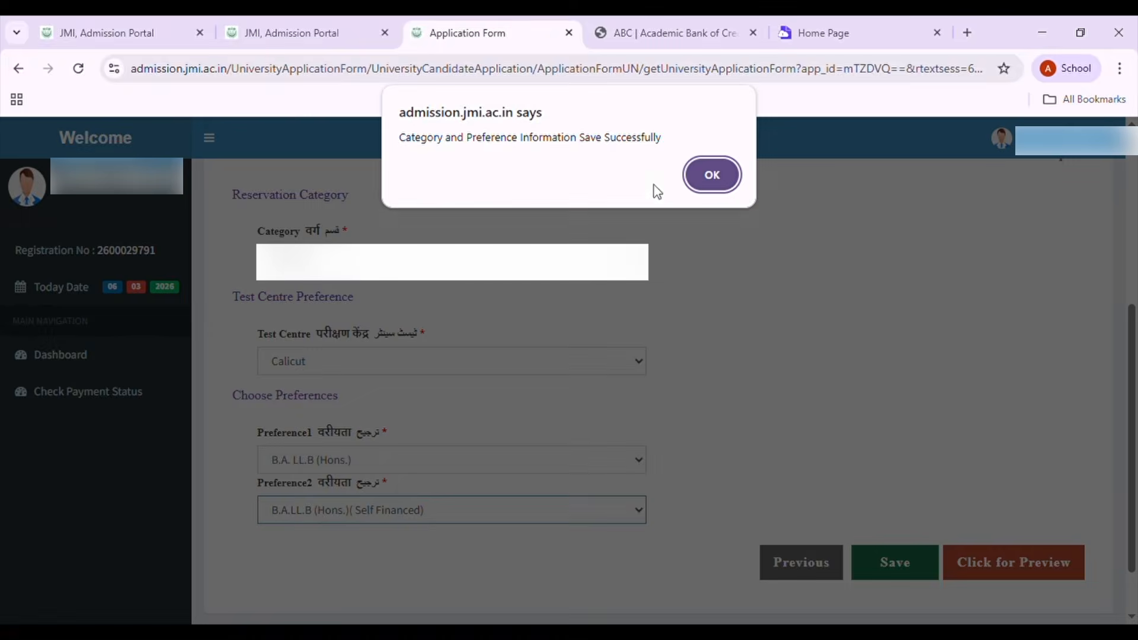
{"action": "left_click", "coordinate": [734, 171]}
{"action": "left_click", "coordinate": [1011, 572]}
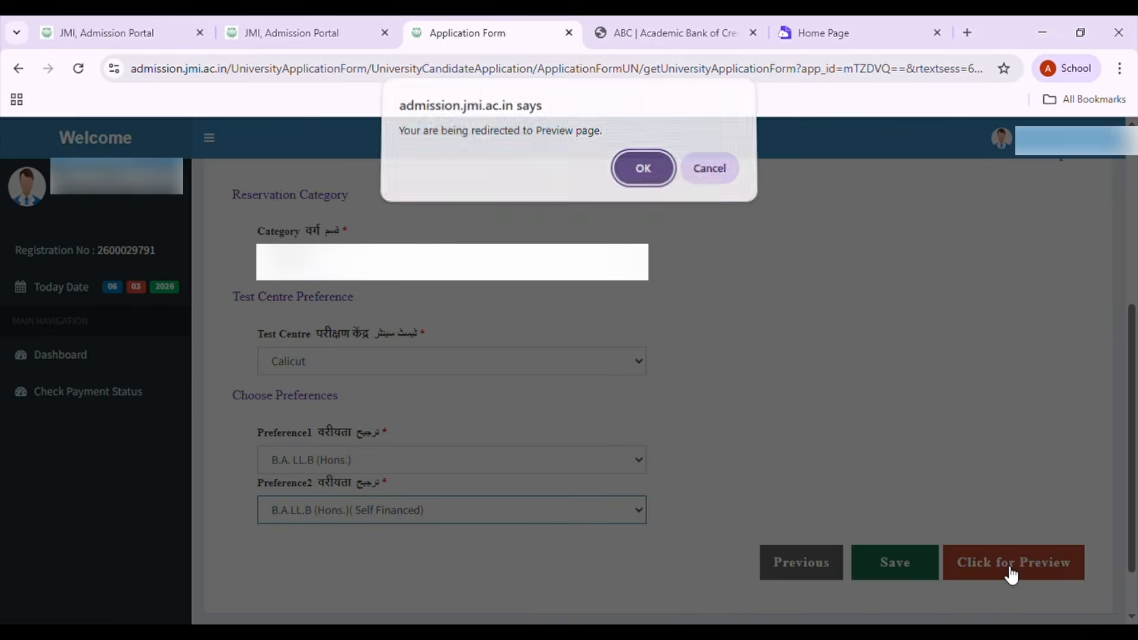
- Accept the declaration, submit the application, and start paying the ₹1000 fee
{"action": "left_click", "coordinate": [643, 175]}
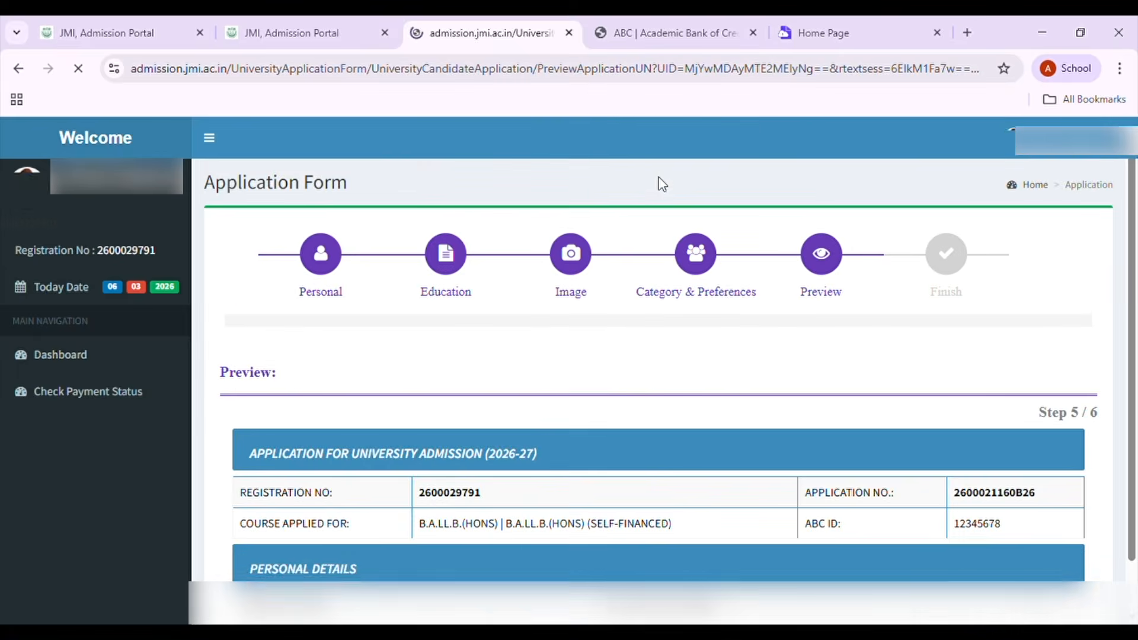
{"action": "scroll", "coordinate": [770, 338], "scroll_direction": "down", "scroll_amount": 15}
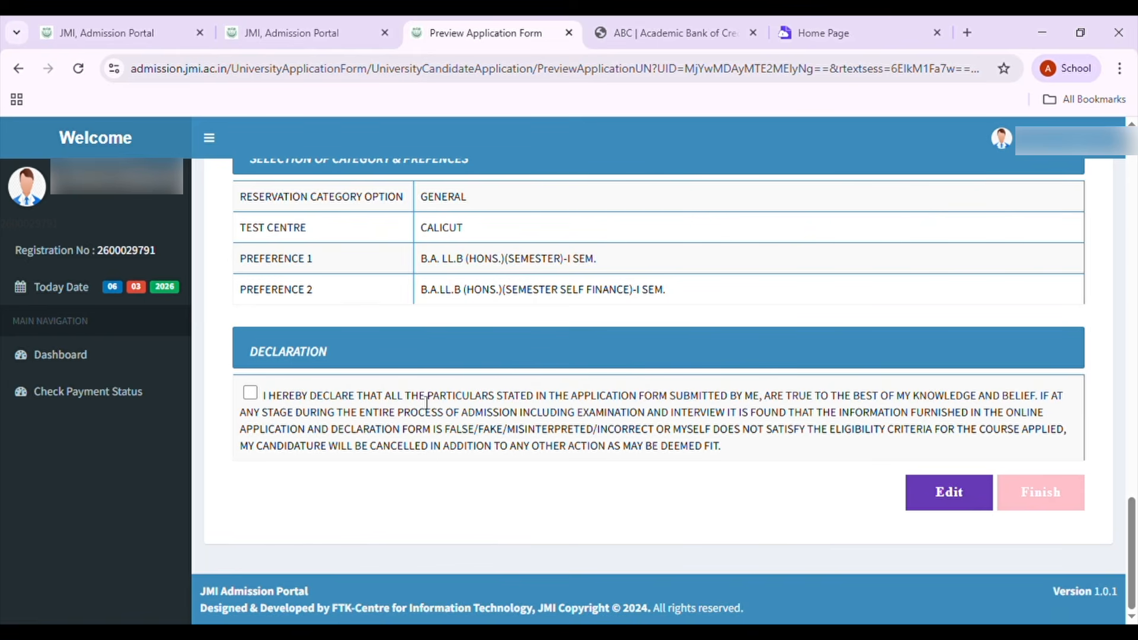
{"action": "left_click", "coordinate": [250, 394]}
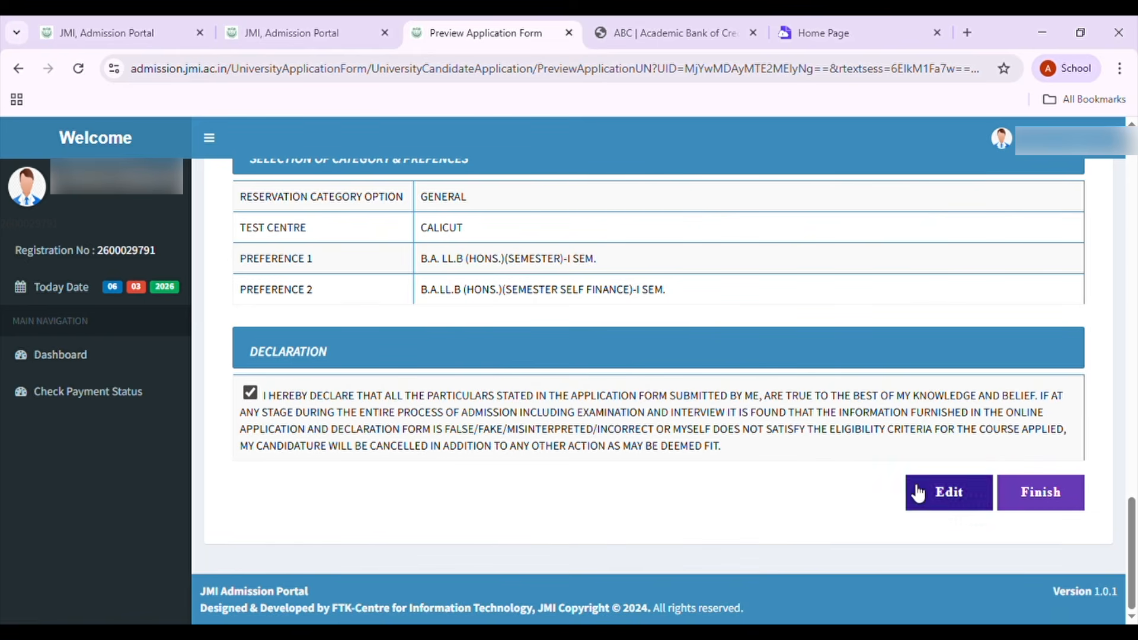
{"action": "left_click", "coordinate": [1038, 498]}
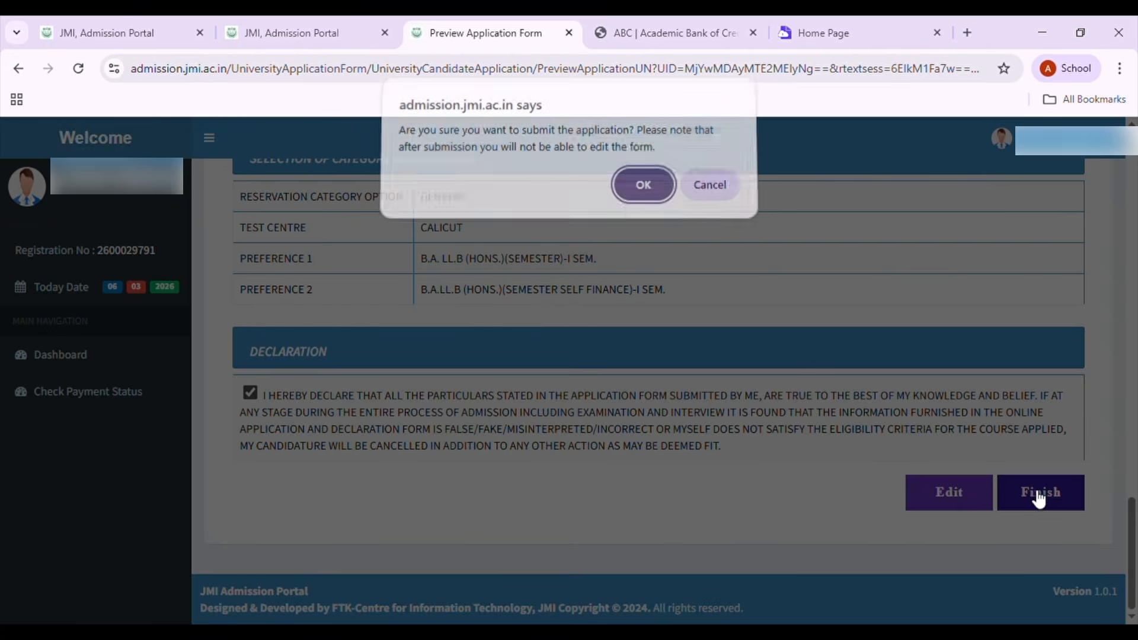
{"action": "left_click", "coordinate": [642, 189]}
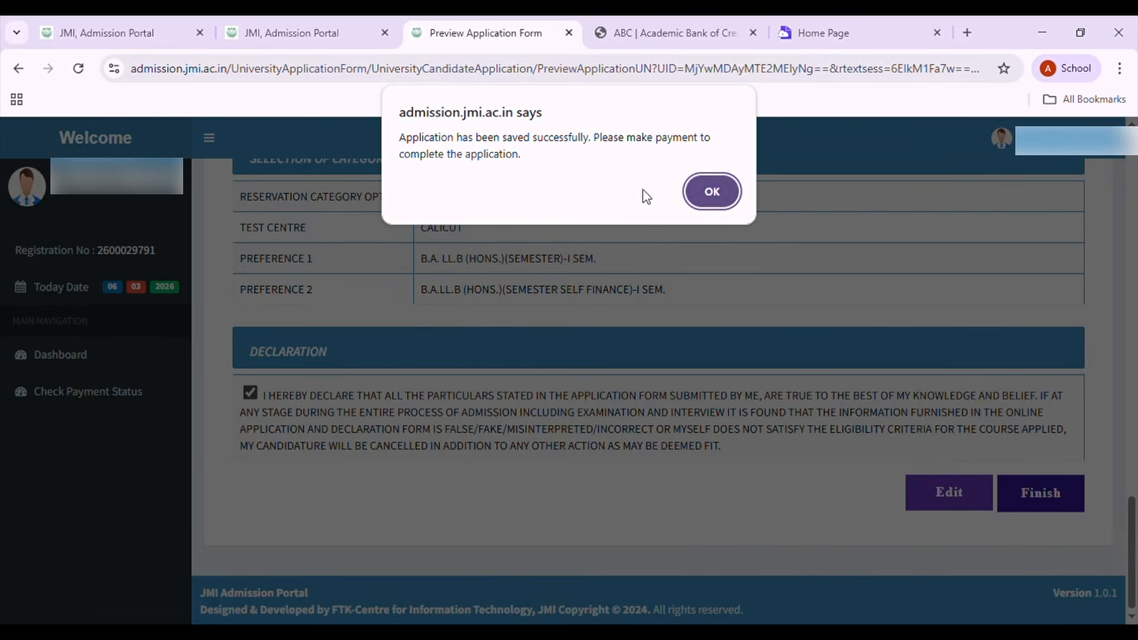
{"action": "left_click", "coordinate": [702, 189]}
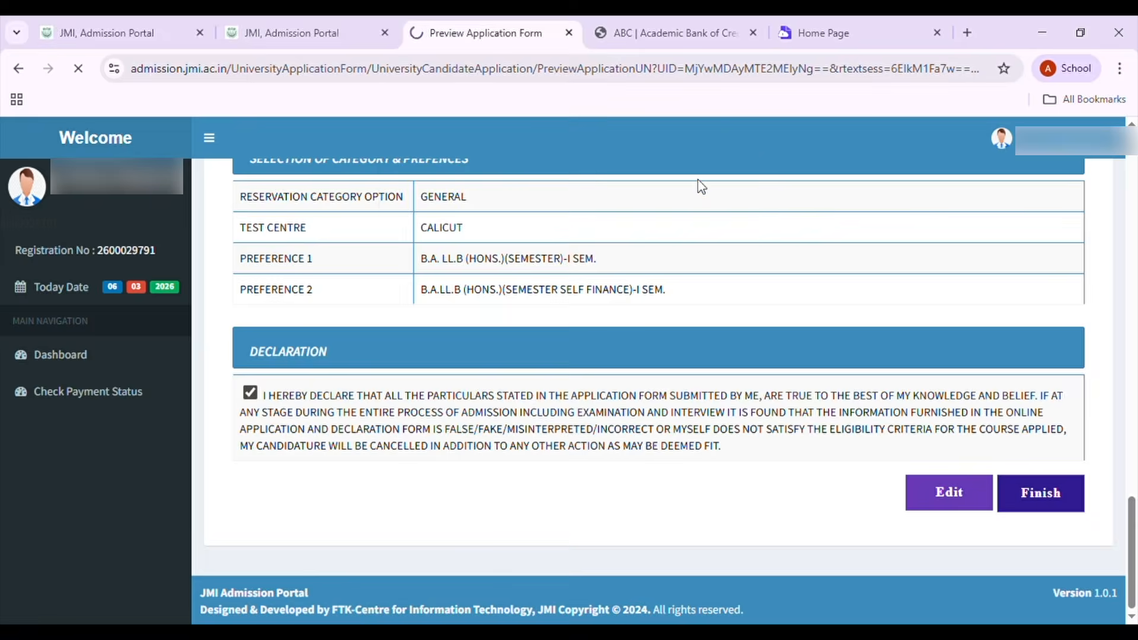
{"action": "scroll", "coordinate": [747, 326], "scroll_direction": "down", "scroll_amount": 2}
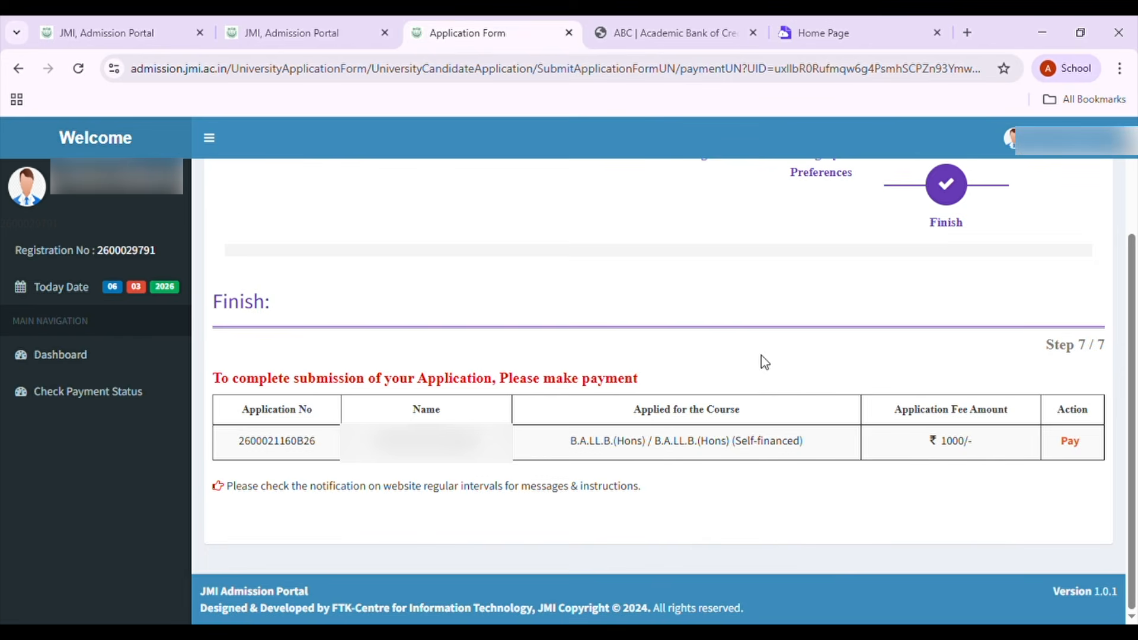
{"action": "left_click", "coordinate": [1070, 442]}
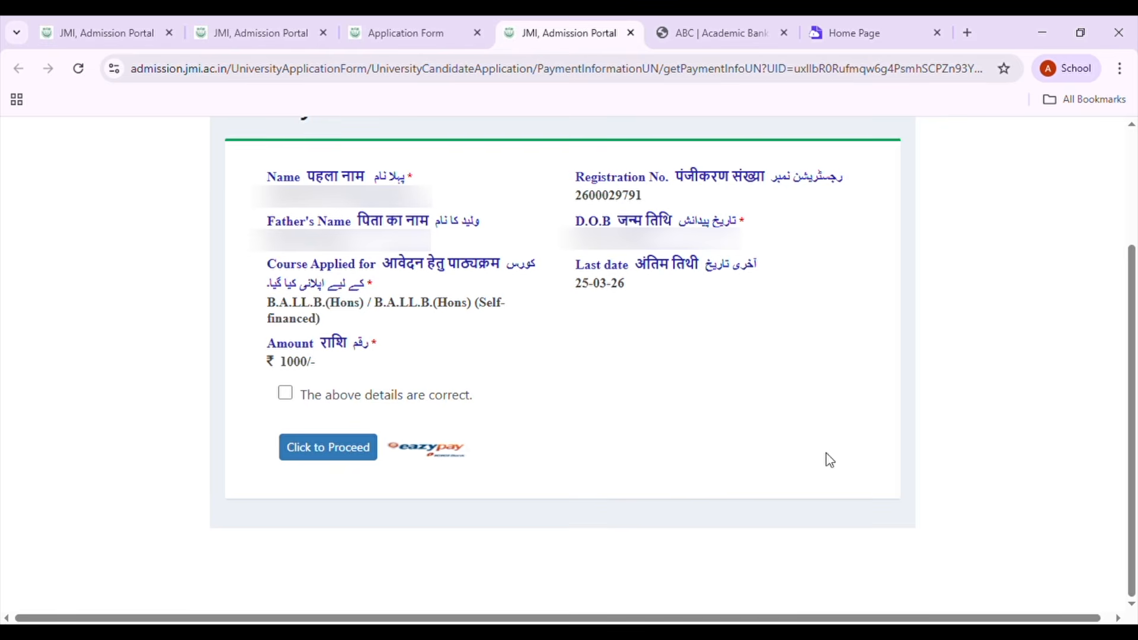
- Confirm the fee details are correct and proceed to the Rs. 1000.00 eazypay payment
{"action": "left_click", "coordinate": [285, 393]}
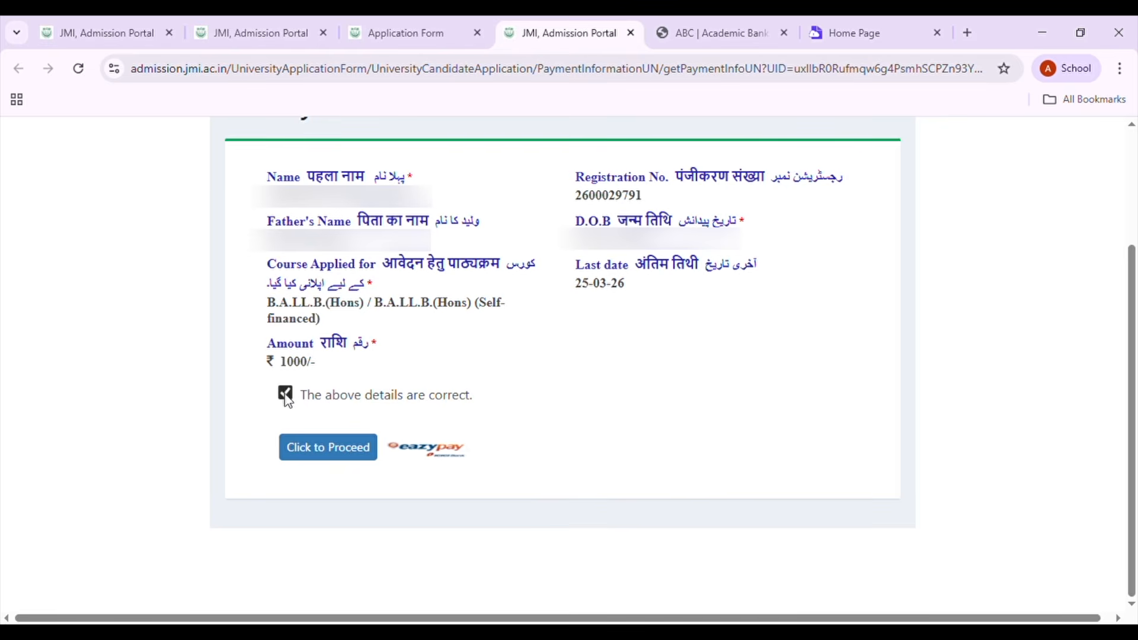
{"action": "left_click", "coordinate": [351, 450]}
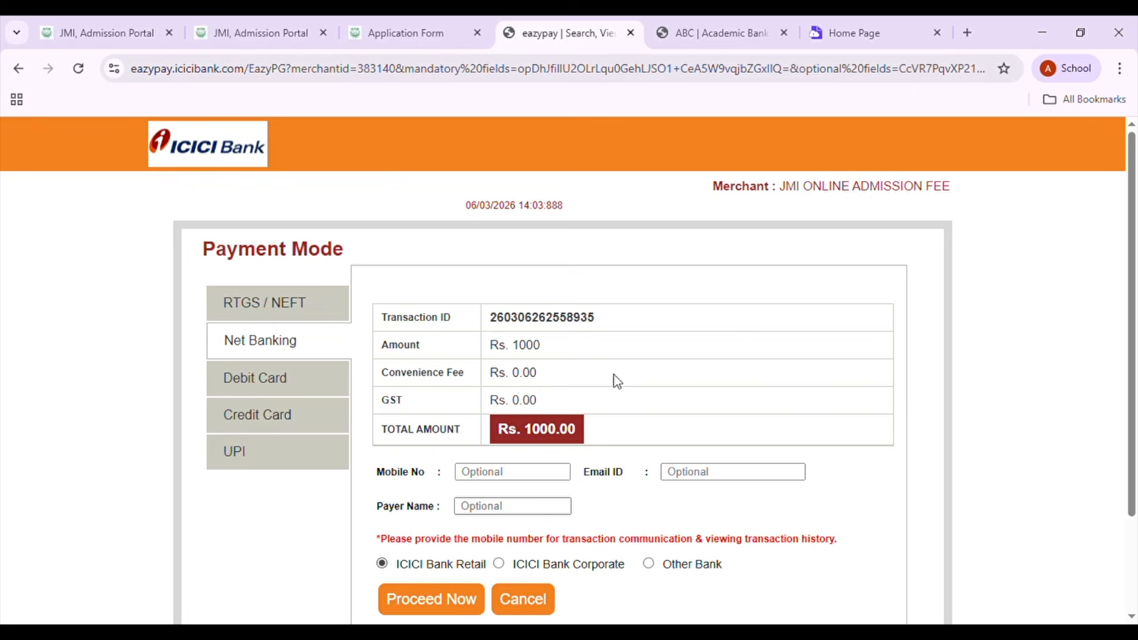
{"action": "scroll", "coordinate": [682, 376], "scroll_direction": "down", "scroll_amount": 3}
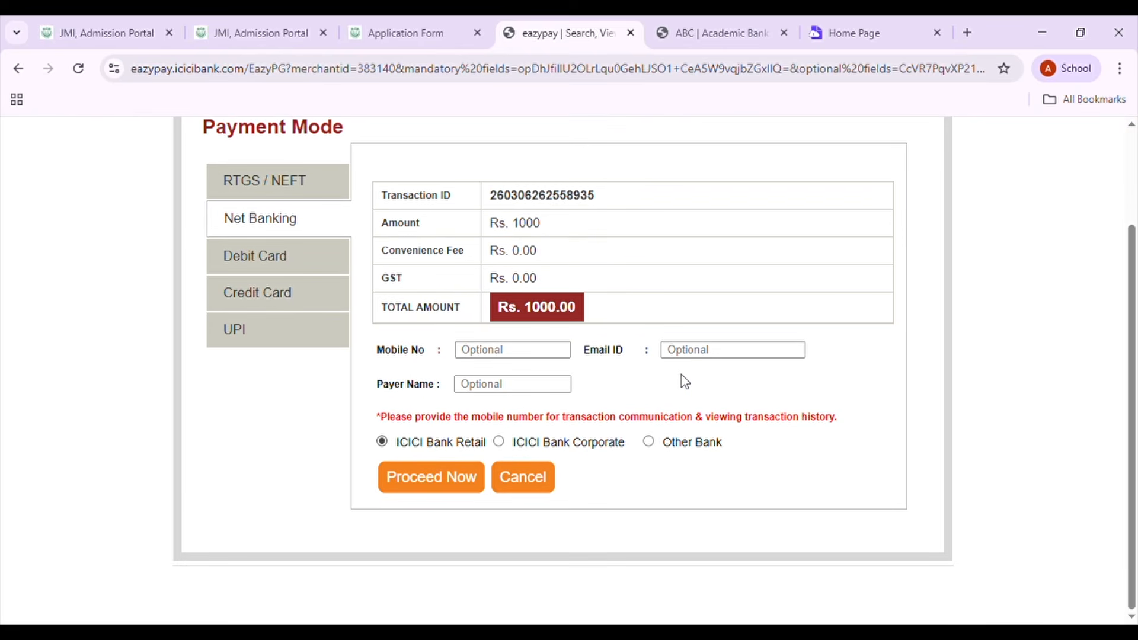